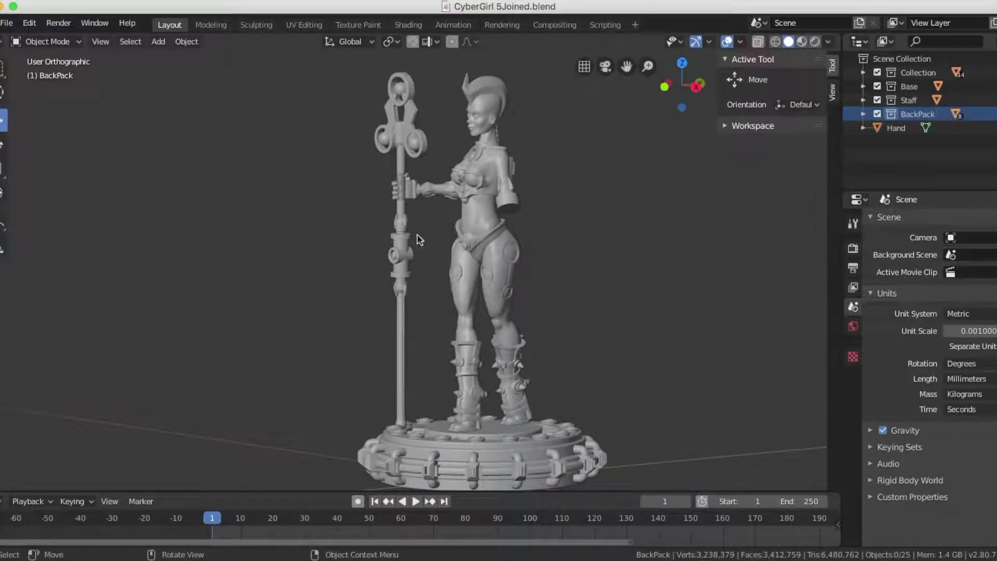
Unhide the two cutter cubes, Cube and Cube.001, that enclose the staff above and below the hand
scroll(416, 239, "up", 3)
mouse_move(416, 239)
middle_mouse_down("shift")
mouse_move(408, 375)
mouse_move(389, 240)
mouse_move(416, 229)
middle_mouse_up("shift")
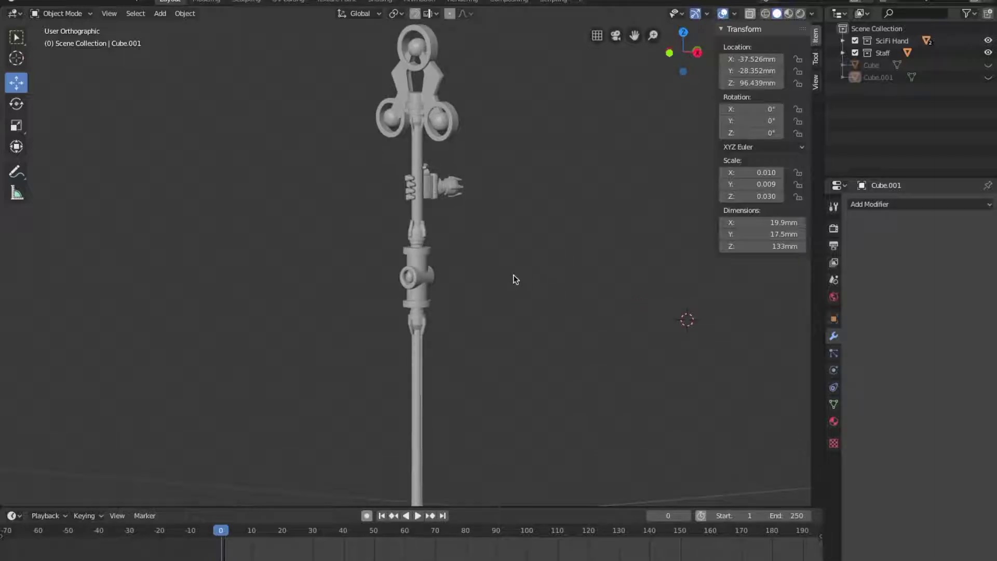
middle_click_drag(537, 243, 614, 273)
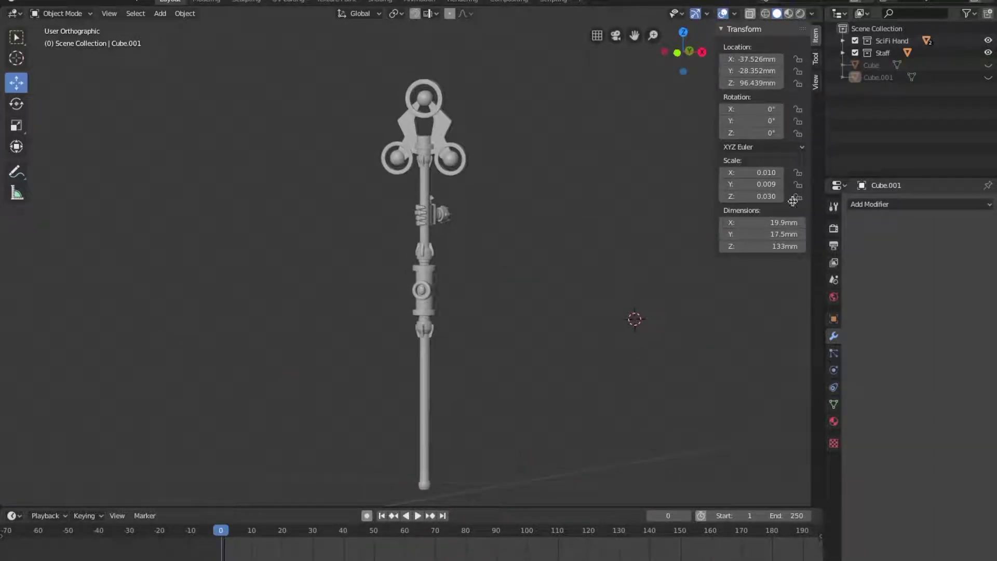
left_click(988, 65)
left_click(987, 77)
middle_click_drag(613, 259, 576, 242)
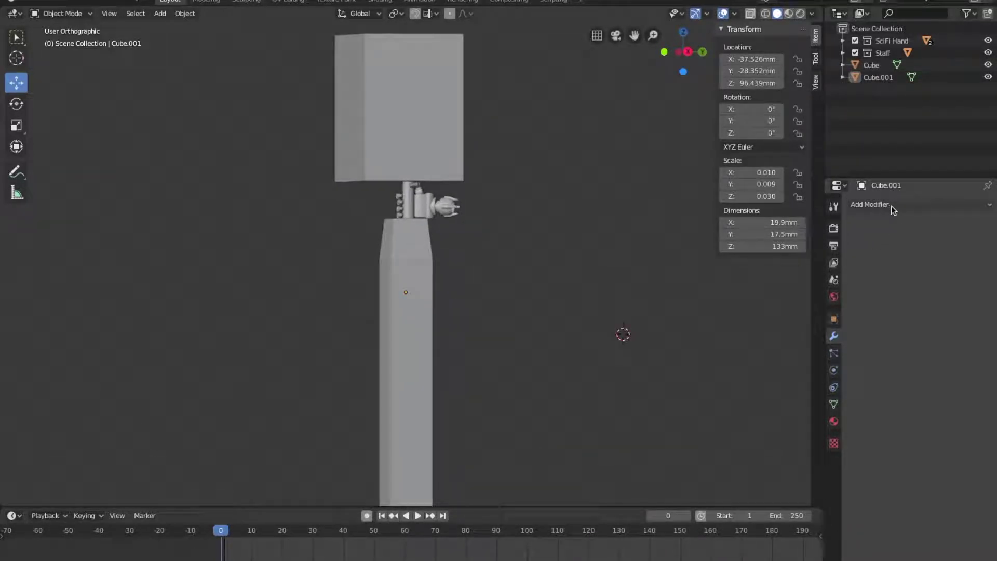
Cut the upper part off the staff with a Boolean Difference modifier using the upper cube, and delete that cube
left_click(406, 201)
left_click(405, 189)
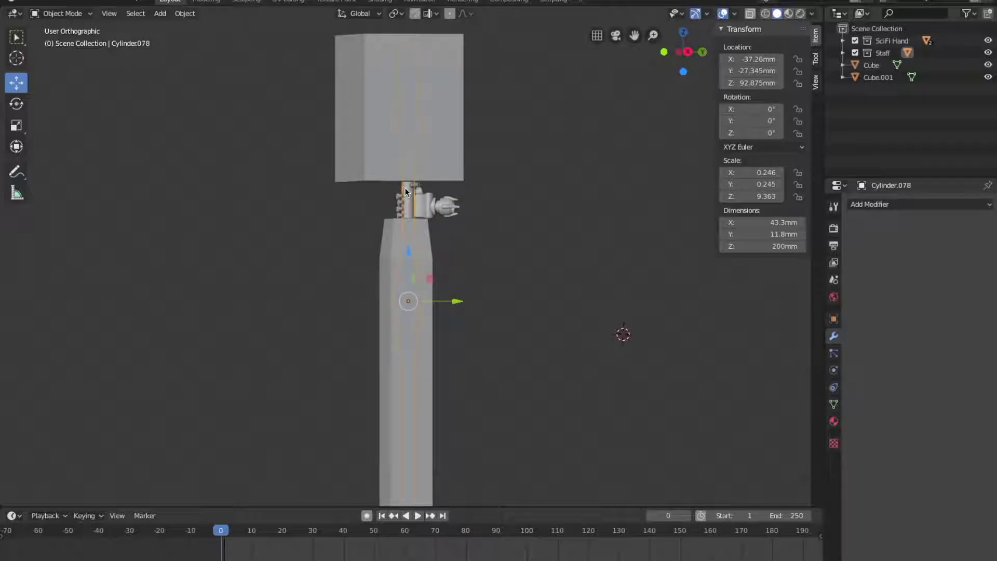
left_click(893, 208)
left_click(692, 225)
left_click(985, 271)
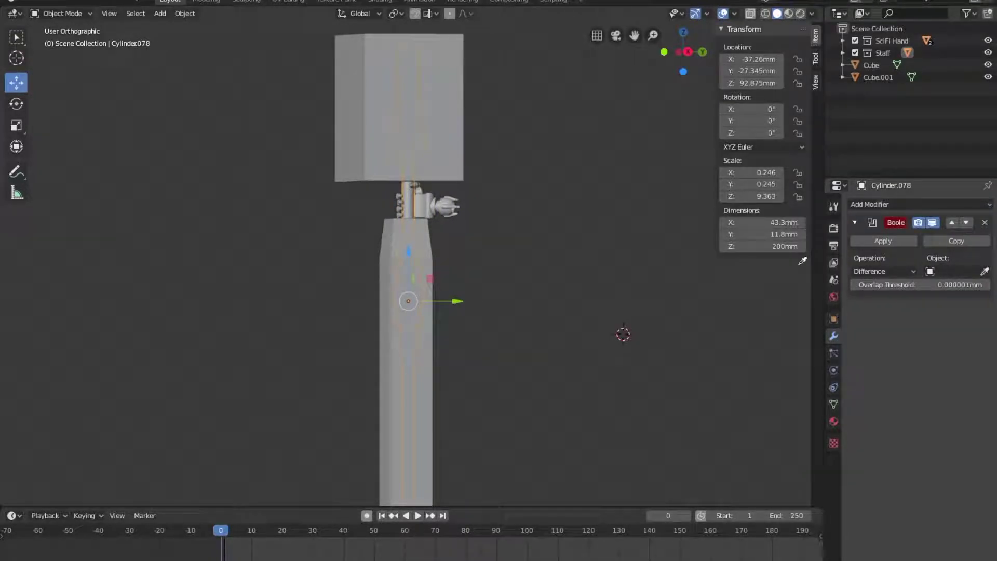
left_click(454, 130)
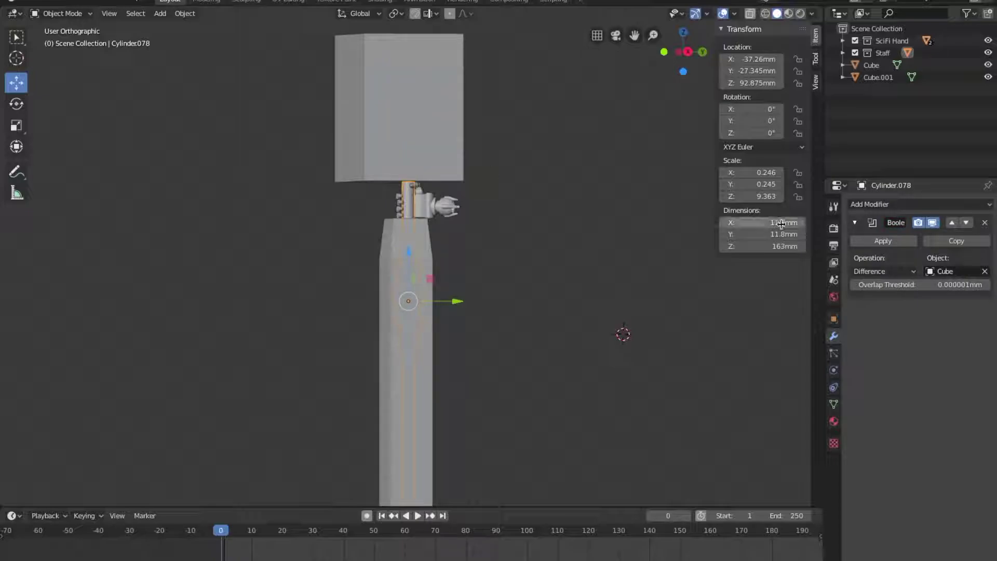
left_click(397, 113)
key("Delete")
Cut the lower part off the staff with a Boolean Difference modifier using Cube.001, and delete that cutter
left_click(407, 194)
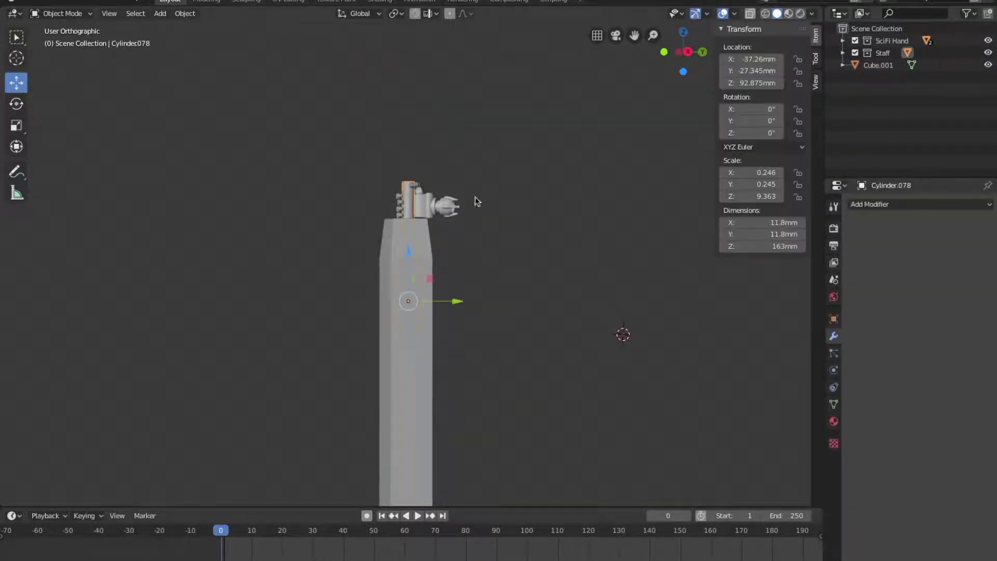
left_click(883, 204)
left_click(744, 260)
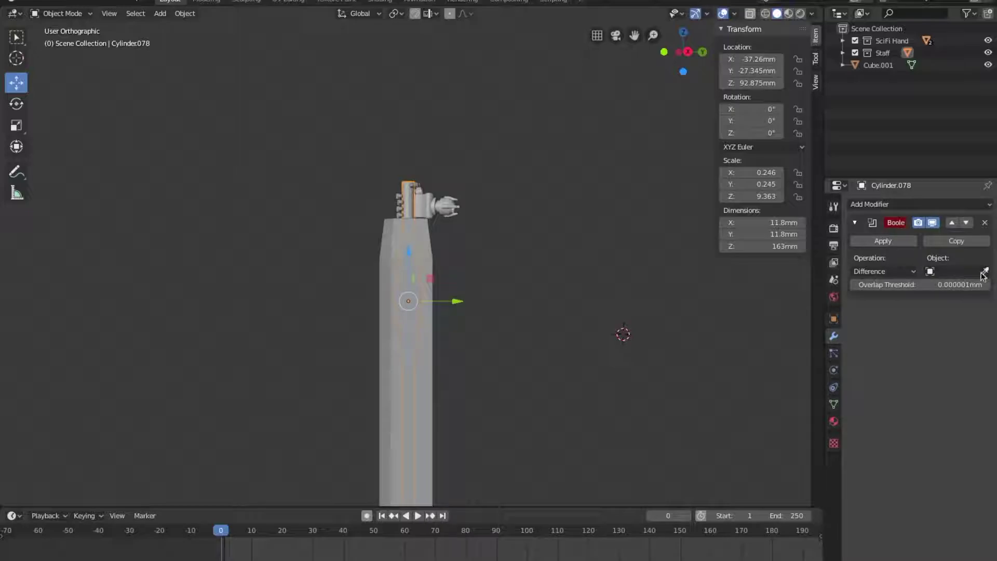
left_click(561, 273)
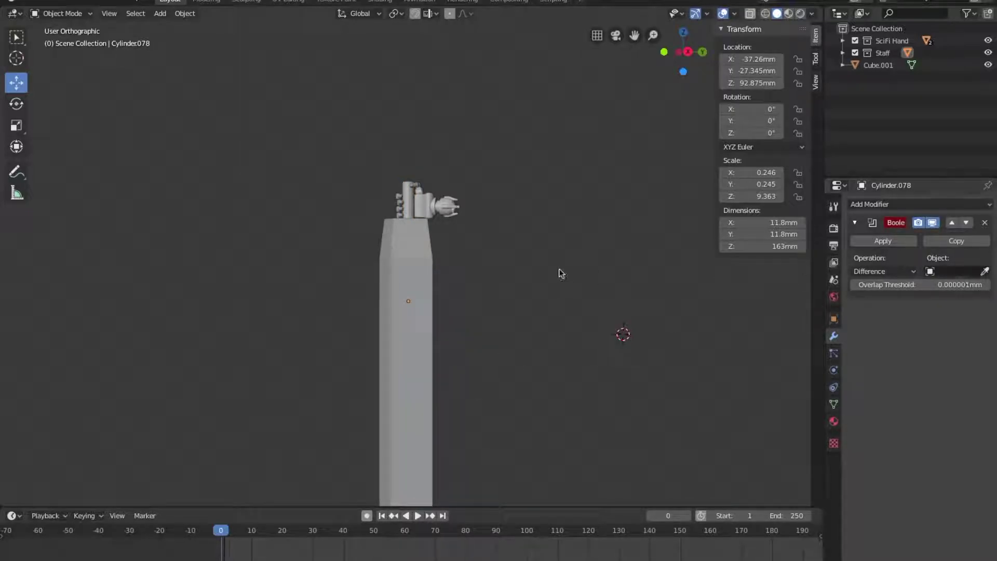
left_click(410, 194)
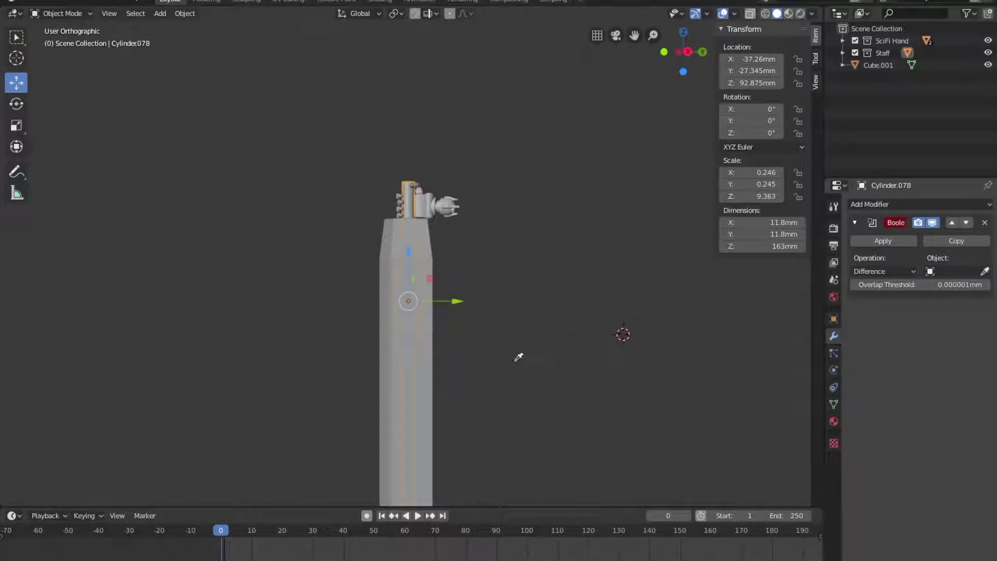
left_click(416, 366)
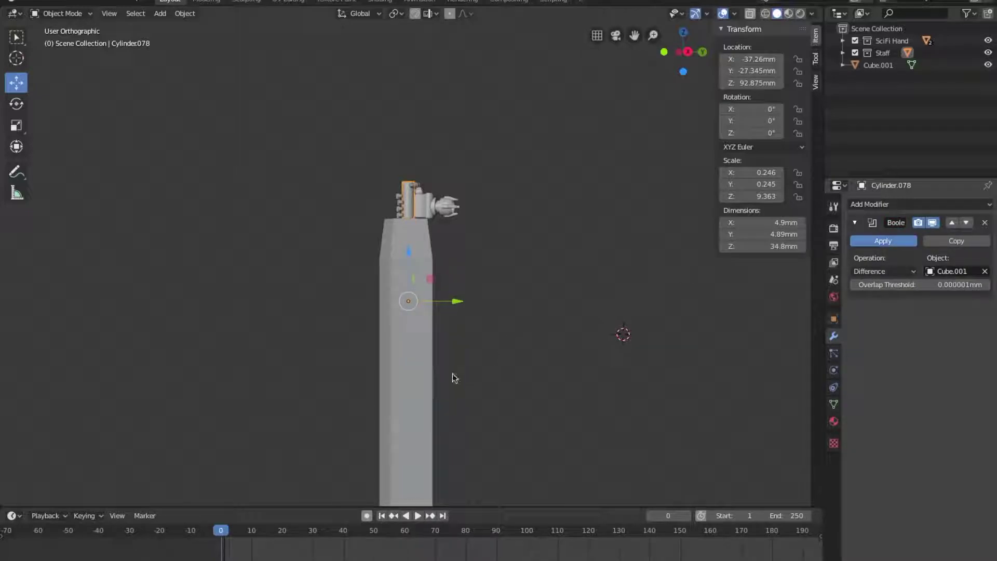
left_click(428, 379)
key("x")
left_click(428, 378)
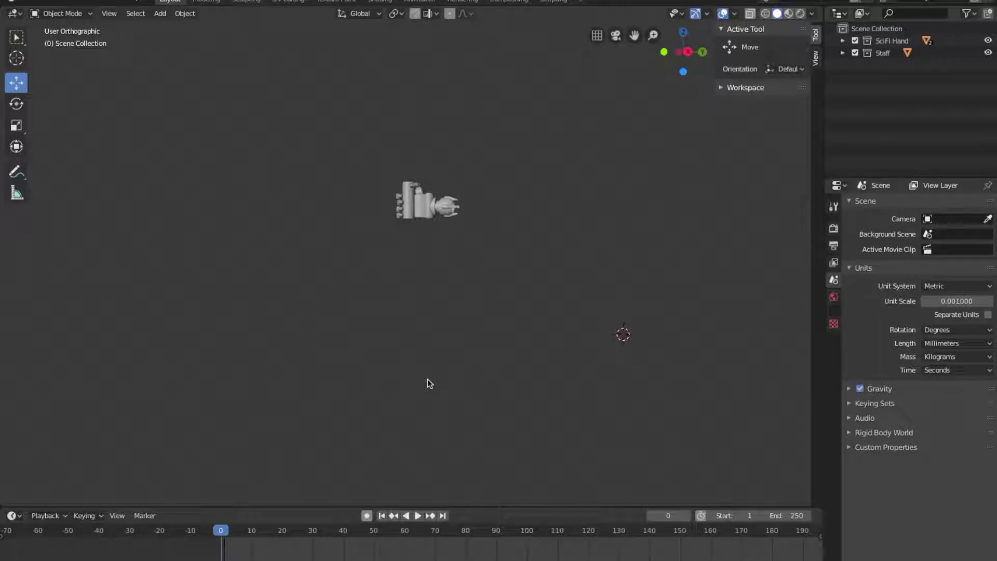
Save the hand section as a new file named CyberGirl 4 Hand1.blend
left_click(24, 1)
left_click(67, 92)
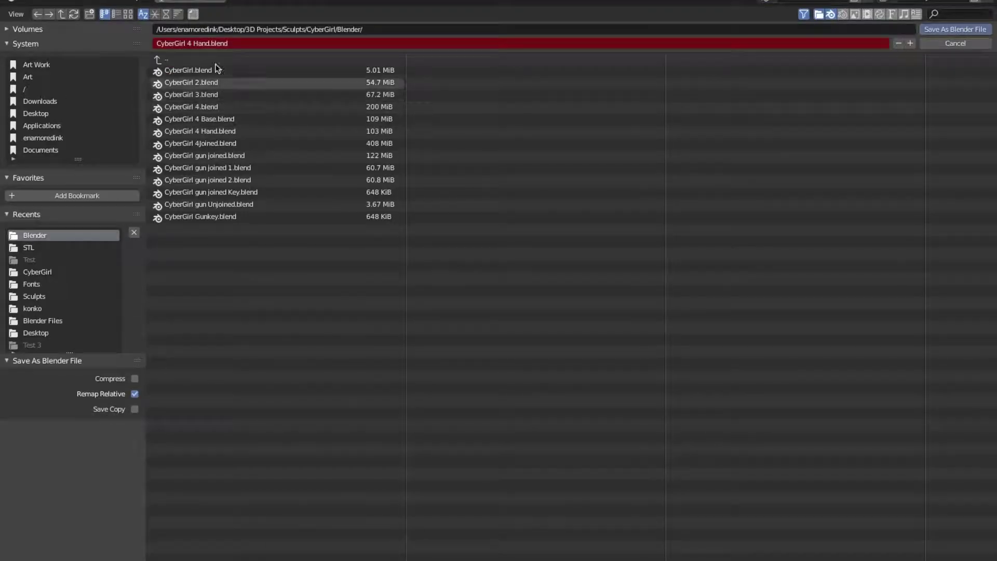
left_click(209, 43)
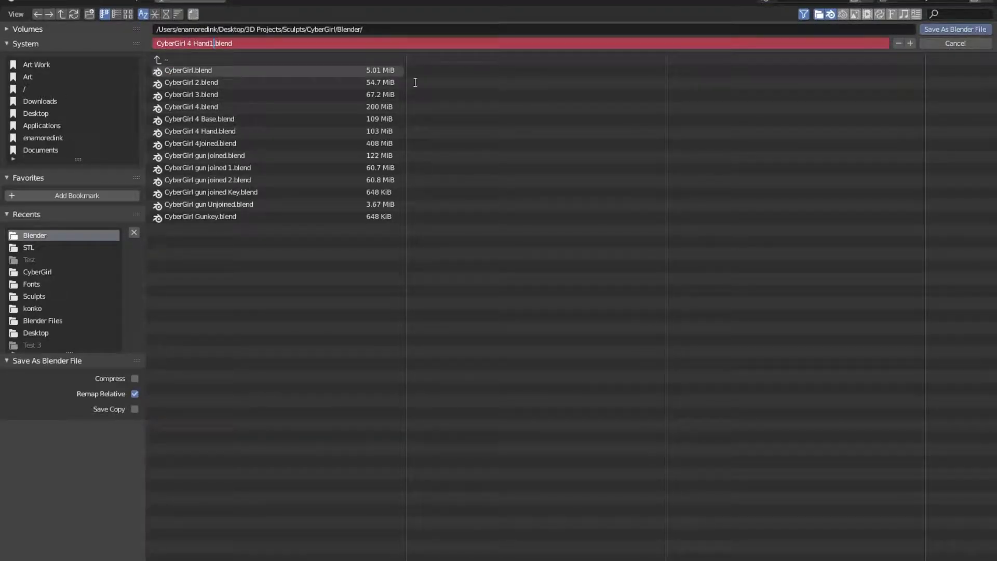
left_click(954, 30)
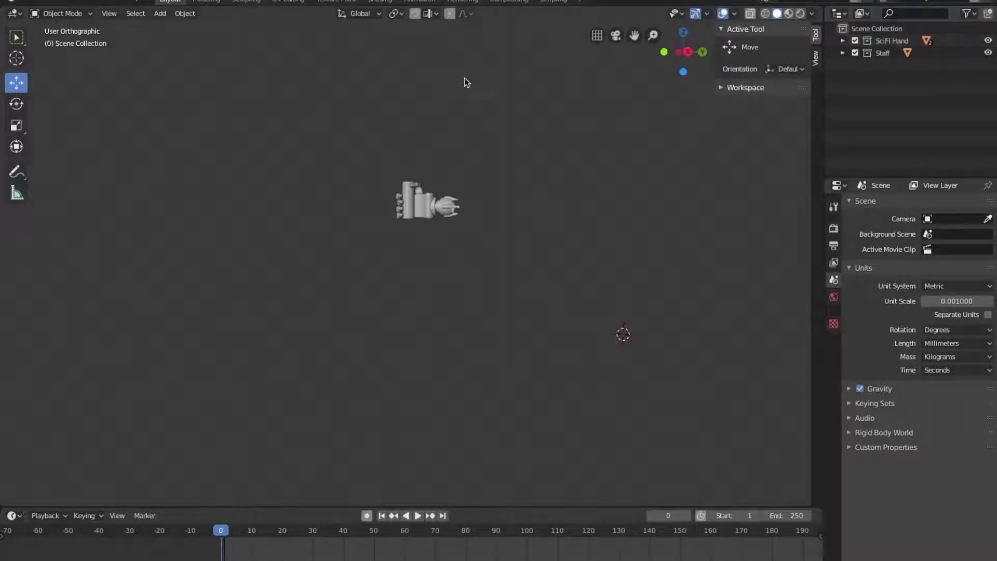
Reopen the recent file CyberGirl 4 Hand.blend
left_click(25, 3)
mouse_move(54, 35)
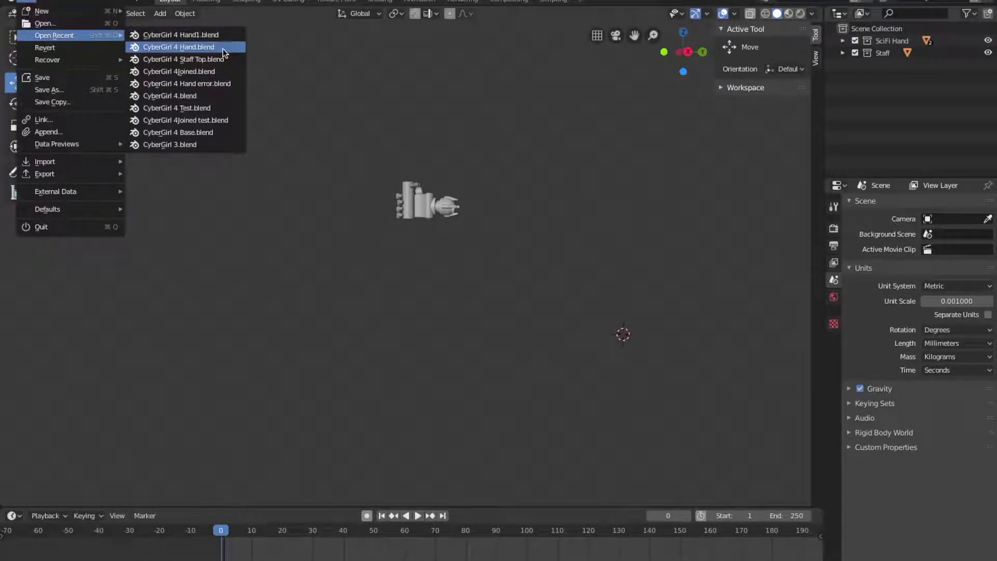
key("Return")
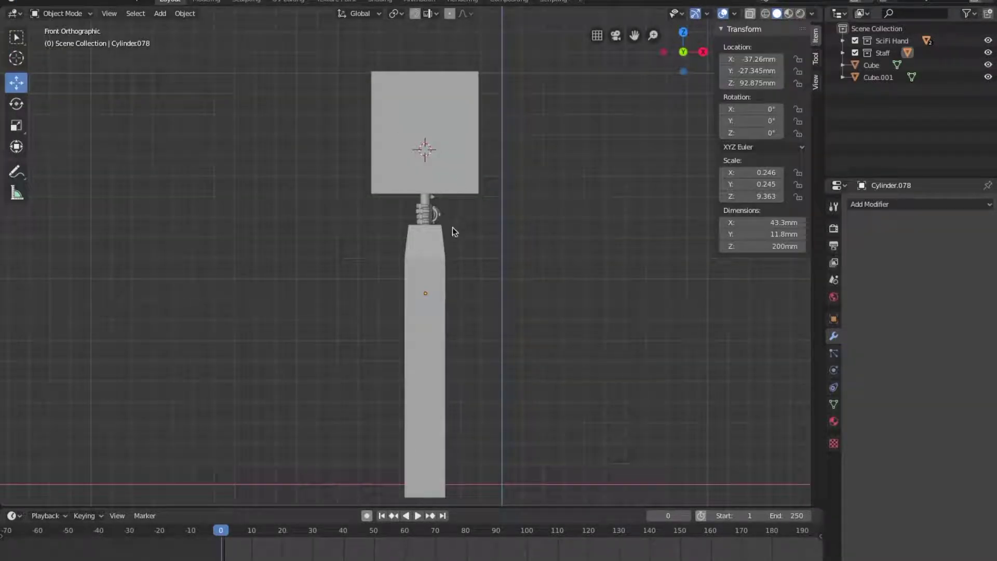
Delete the lower cutter cube and the sci-fi hand parts around the staff
left_click(432, 268)
key("x")
left_click(519, 259)
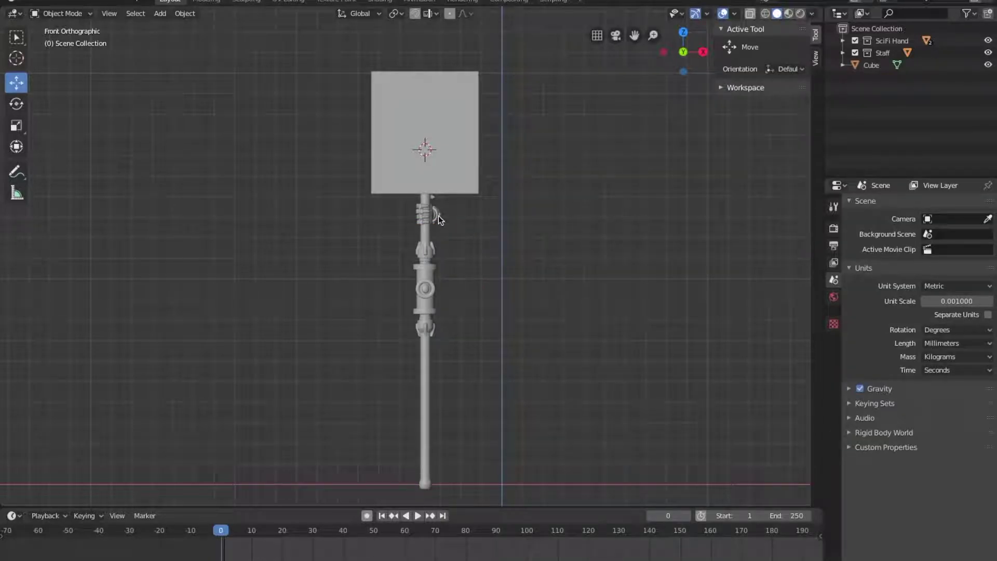
left_click(438, 216)
key("Delete")
left_click(420, 214)
key("x")
left_click(498, 230)
Move the upper cube's top face straight down past the staff's lower end, making the cutter about 147 mm tall
left_click(458, 160)
middle_click_drag(458, 161, 522, 139)
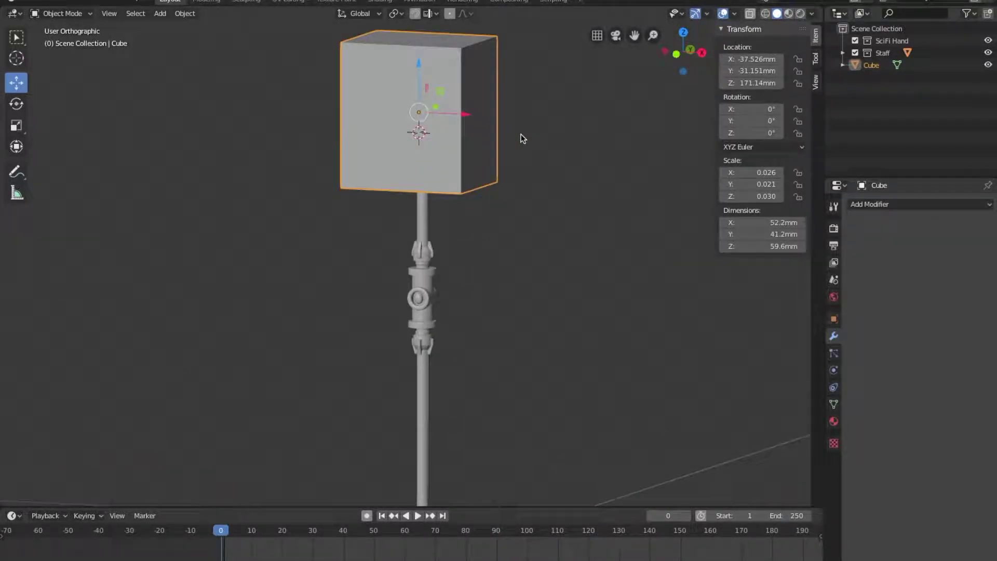
key("Tab")
left_click(507, 27)
left_click_drag(364, 21, 508, 53)
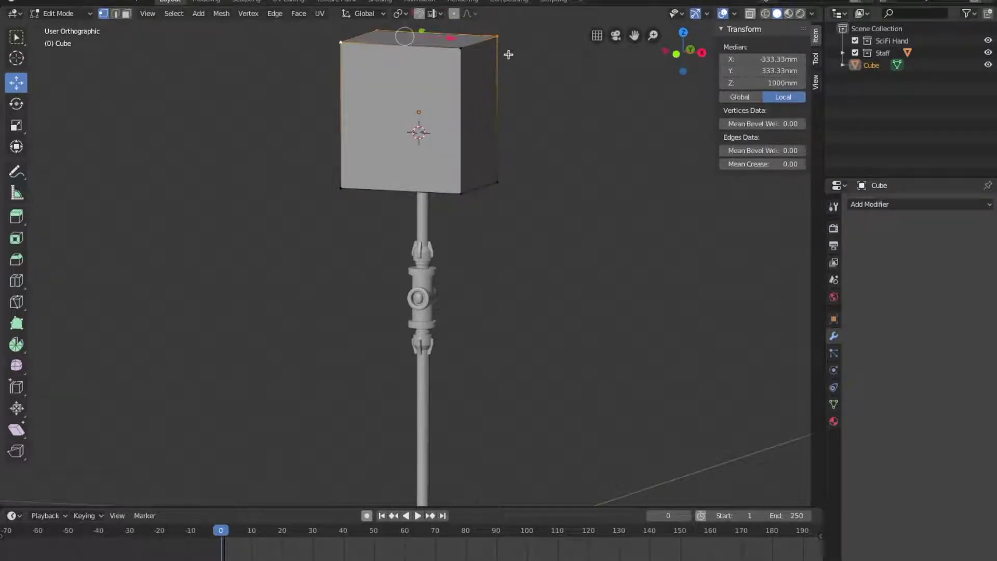
scroll(447, 42, "up", 3, "shift")
left_click_drag(415, 29, 528, 379)
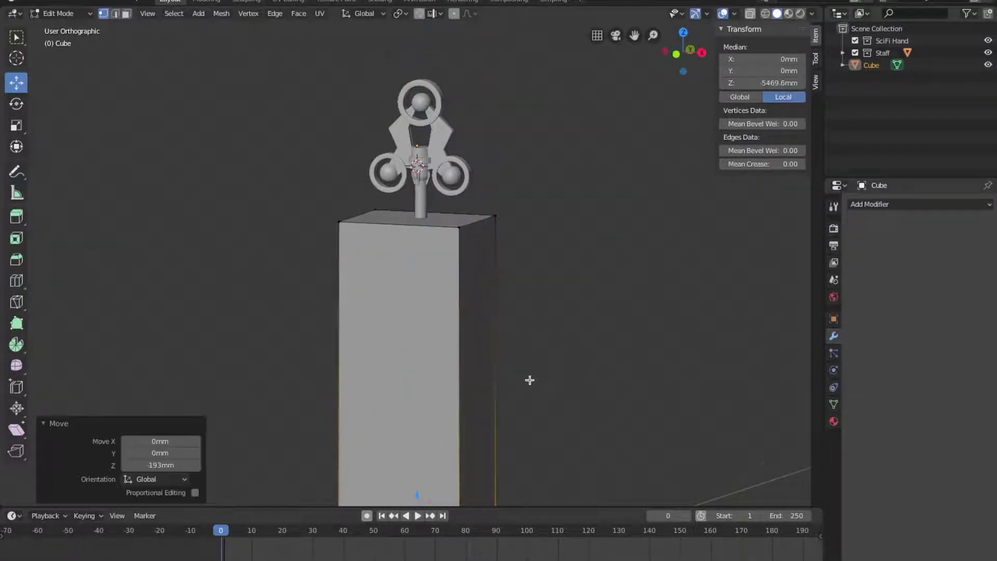
scroll(528, 378, "down", 3, "shift")
left_click_drag(424, 382, 428, 389)
left_click(428, 389)
scroll(561, 285, "up", 3, "shift")
key("Tab")
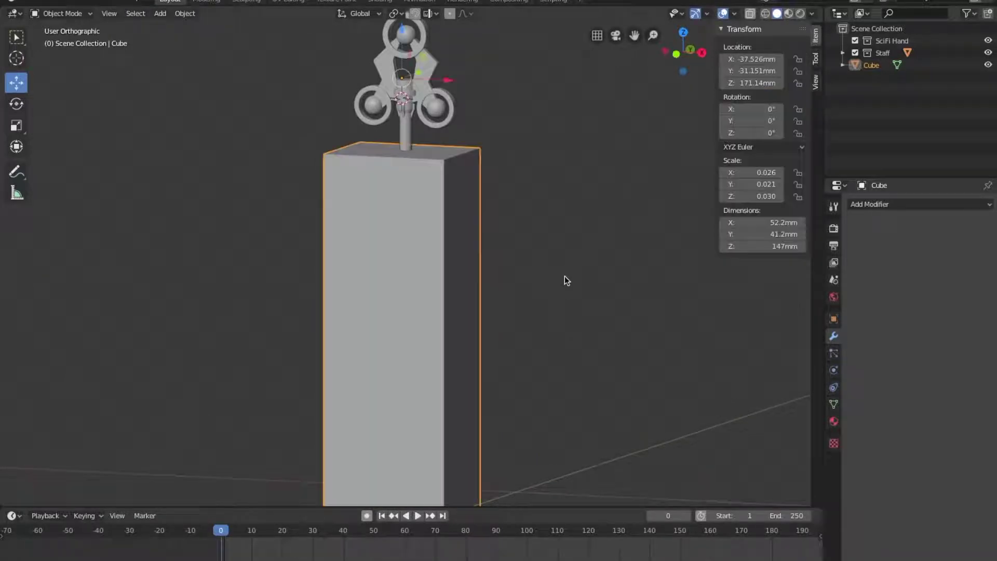
Subtract the stretched cube from the staff with a Boolean Difference modifier, and delete the cube
left_click(436, 111)
left_click(874, 204)
left_click(727, 267)
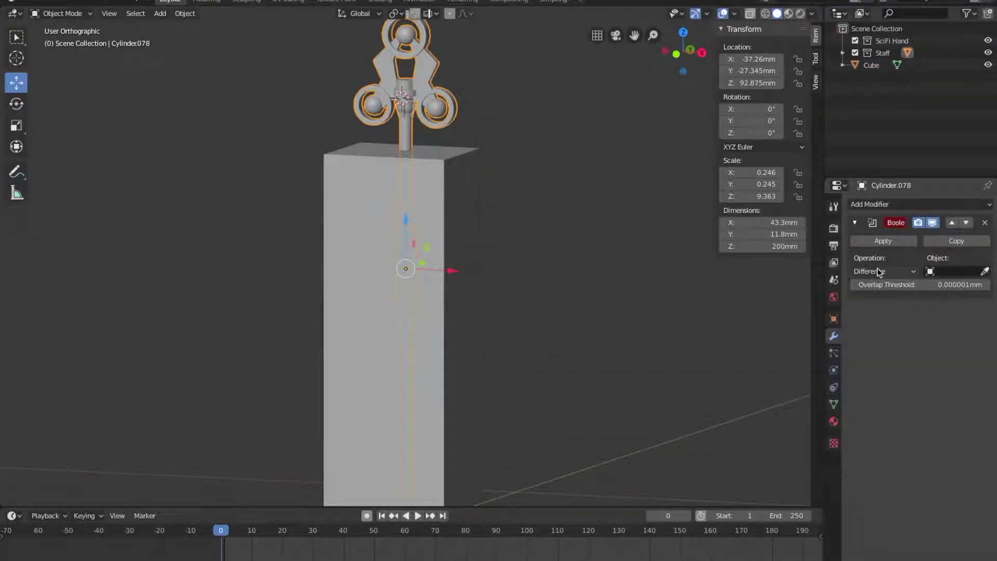
left_click(985, 272)
left_click(453, 357)
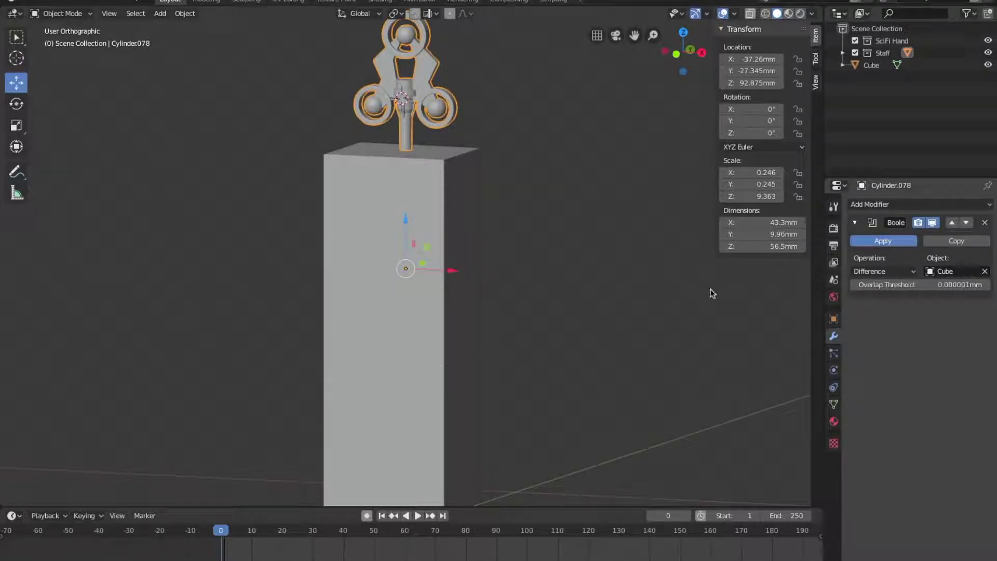
left_click(450, 358)
key("x")
left_click(451, 357)
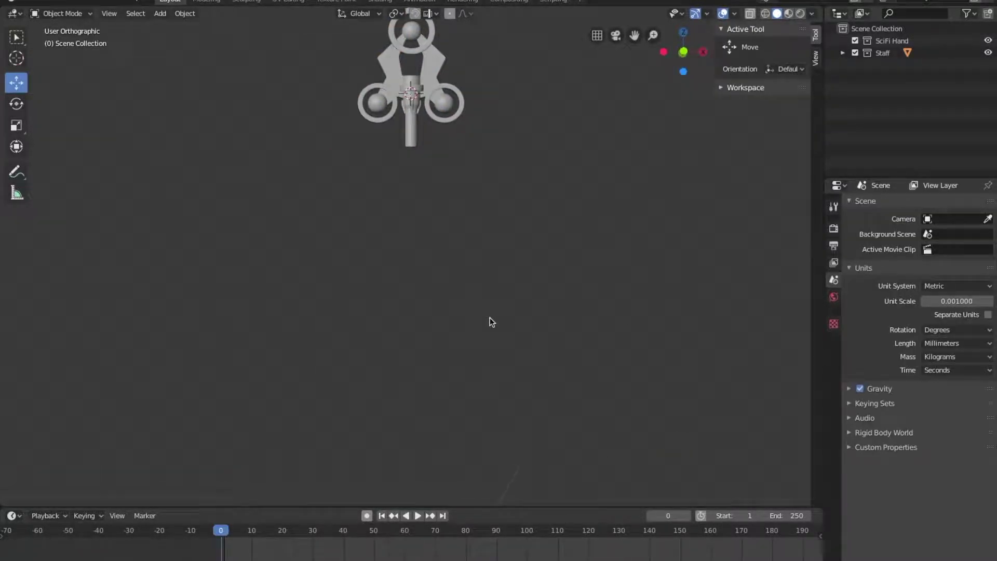
Save the staff's top section as a new file named CyberGirl 4 Staff Top.blend
middle_click_drag(490, 317, 560, 263)
left_click(27, 2)
left_click(73, 89)
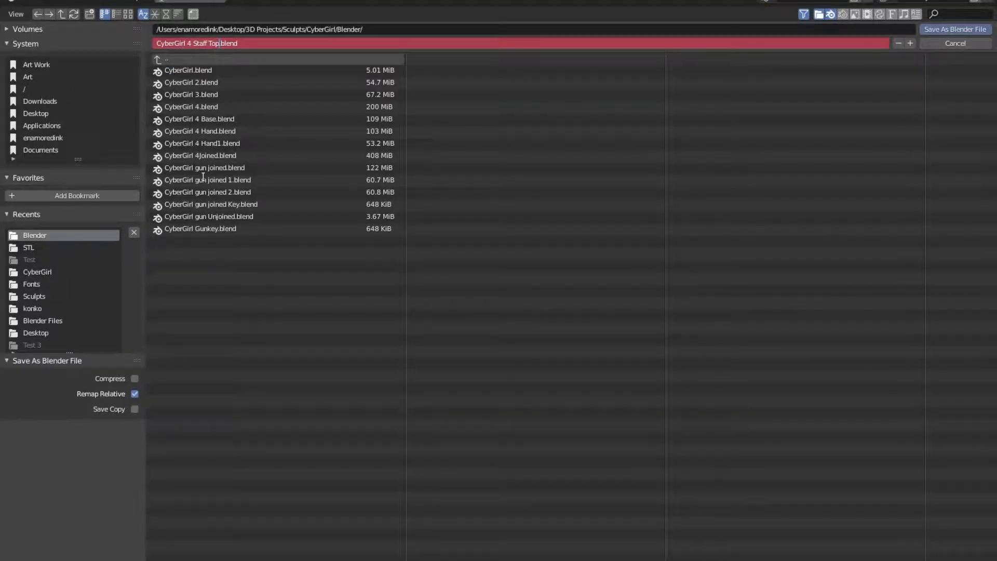
key("Return")
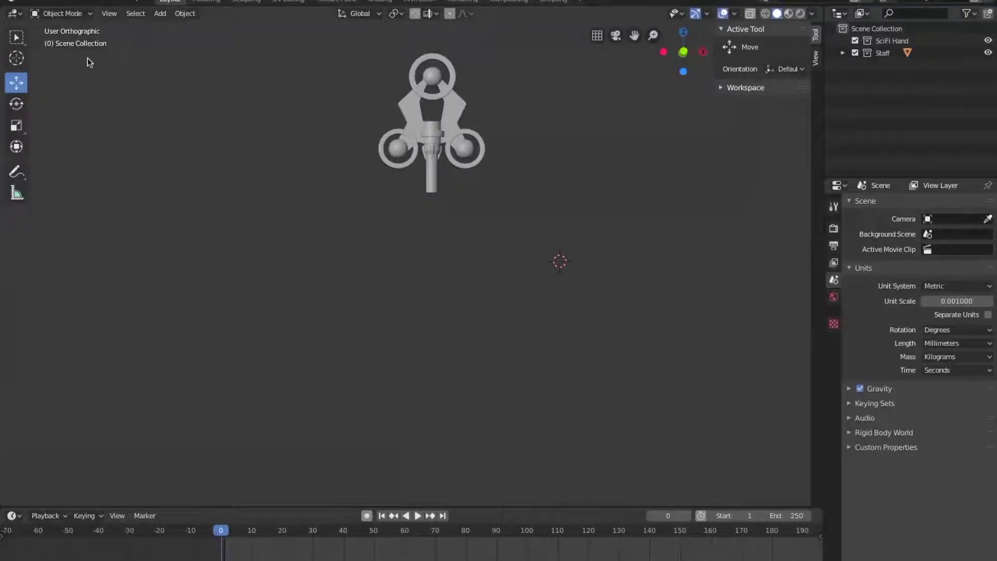
Open CyberGirl 4 Hand.blend from the recent files again
left_click(27, 3)
mouse_move(77, 36)
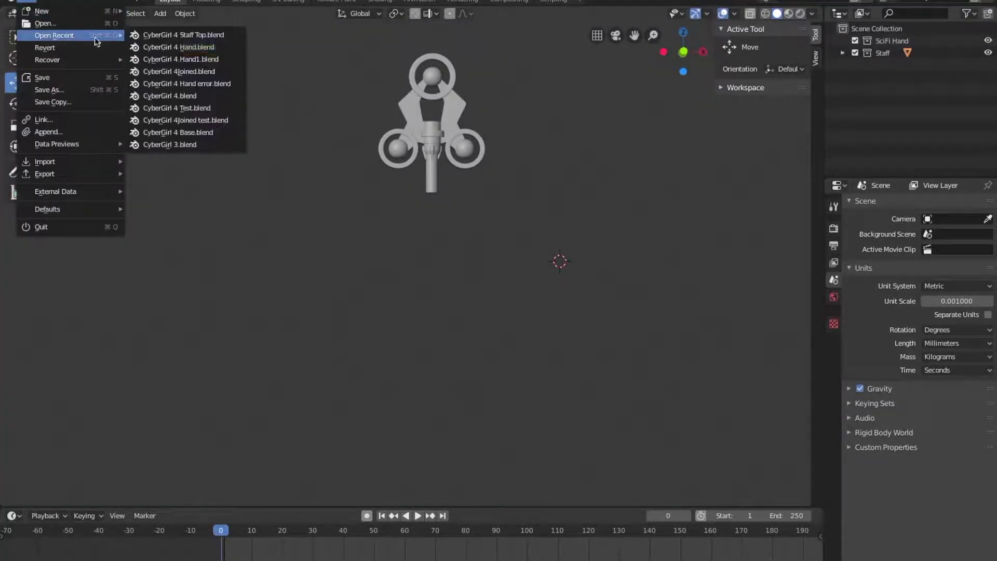
left_click(225, 47)
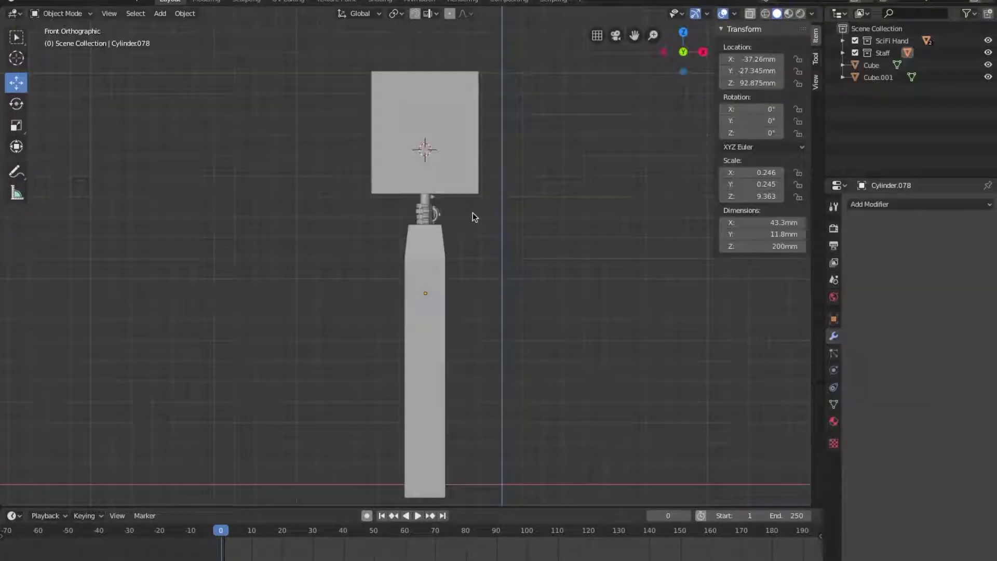
Delete the upper cutter cube and the hand parts, keeping the staff and the lower cutter
left_click(439, 174)
key("x")
left_click(501, 241)
left_click(438, 228)
key("x")
left_click(505, 230)
left_click(437, 227)
key("x")
left_click(504, 231)
Move the bottom edge loop of the lower cutter, Cube.001, up along Z to about the middle of the staff
left_click(422, 272)
middle_click_drag(624, 348, 532, 426)
key("Tab")
left_click(413, 413)
left_click(405, 424, "alt")
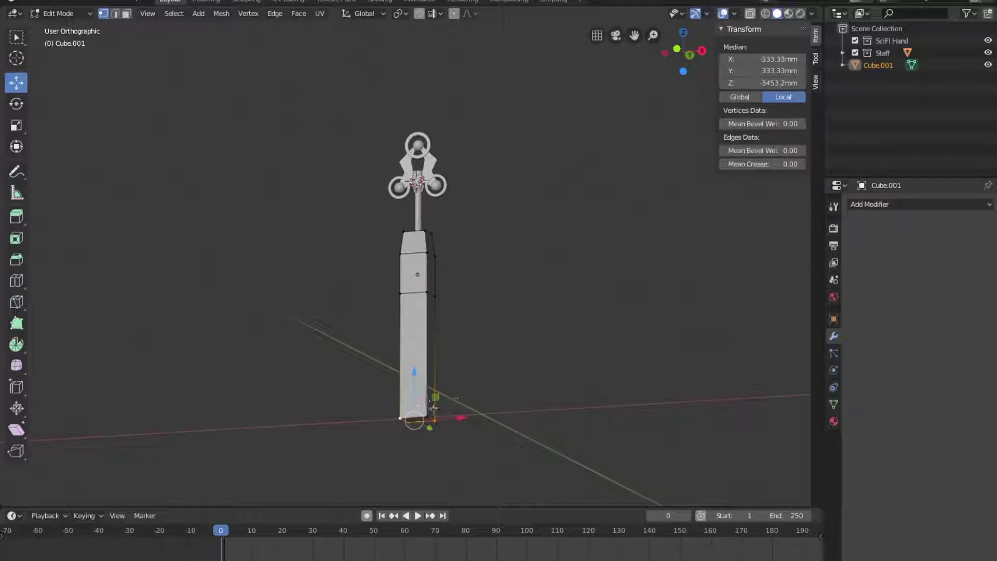
key("g")
key("z")
left_click(408, 276)
middle_click_drag(408, 275, 505, 347)
left_click(418, 321)
left_click(377, 327, "alt")
middle_click_drag(378, 328, 348, 407)
left_click(366, 339, "alt")
left_click(525, 339, "alt")
middle_click_drag(525, 339, 488, 329)
left_click(448, 276)
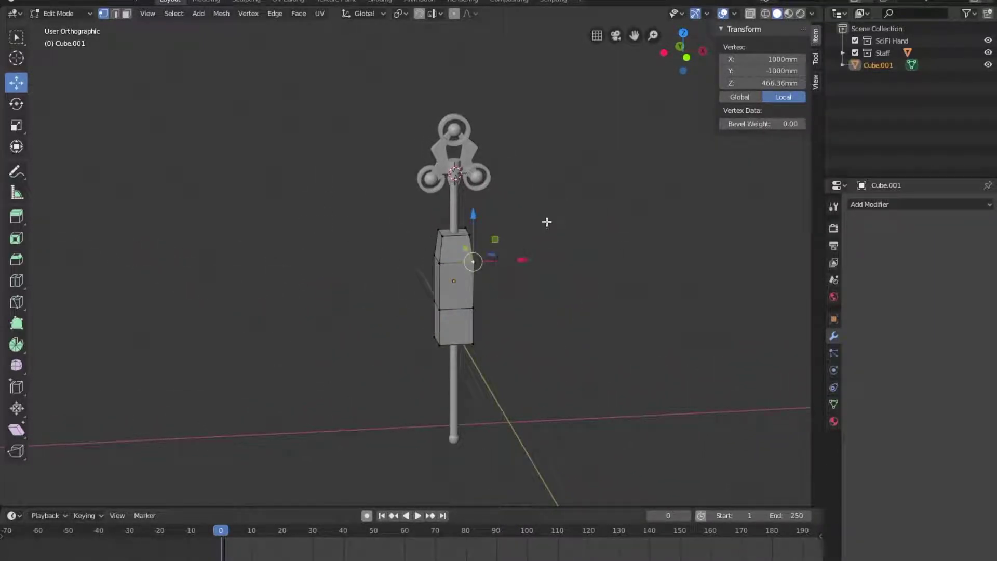
Move the vertex ring just below the cutter's tapered end up along Z, past that end
middle_click_drag(543, 221, 515, 196)
key("b")
left_click_drag(444, 269, 558, 290)
key("g")
key("z")
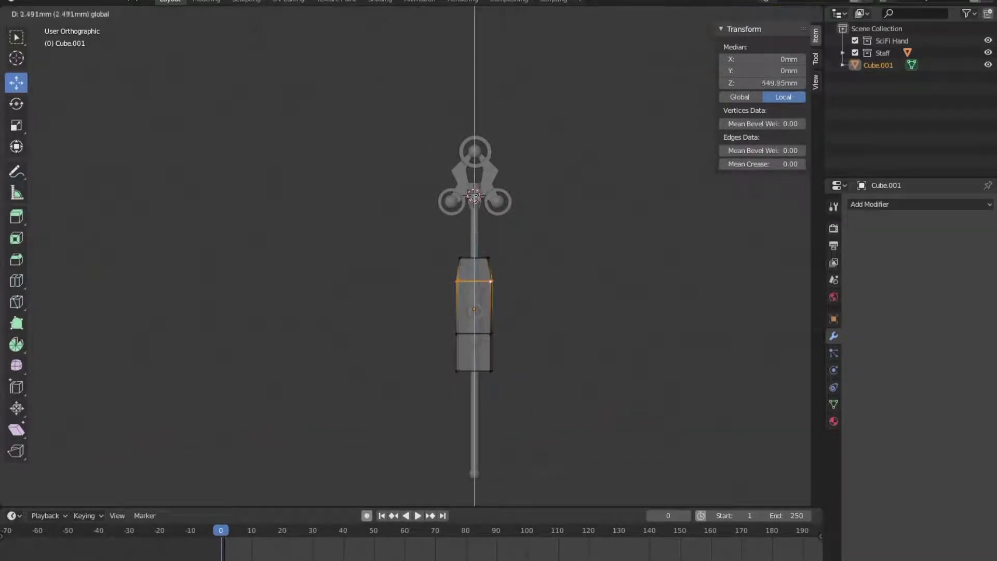
left_click(464, 172)
Move the cutter's next lower vertex ring up along Z by about 102 mm, over the staff's head
left_click(581, 289)
key("b")
left_click_drag(552, 317, 442, 358)
key("g")
key("z")
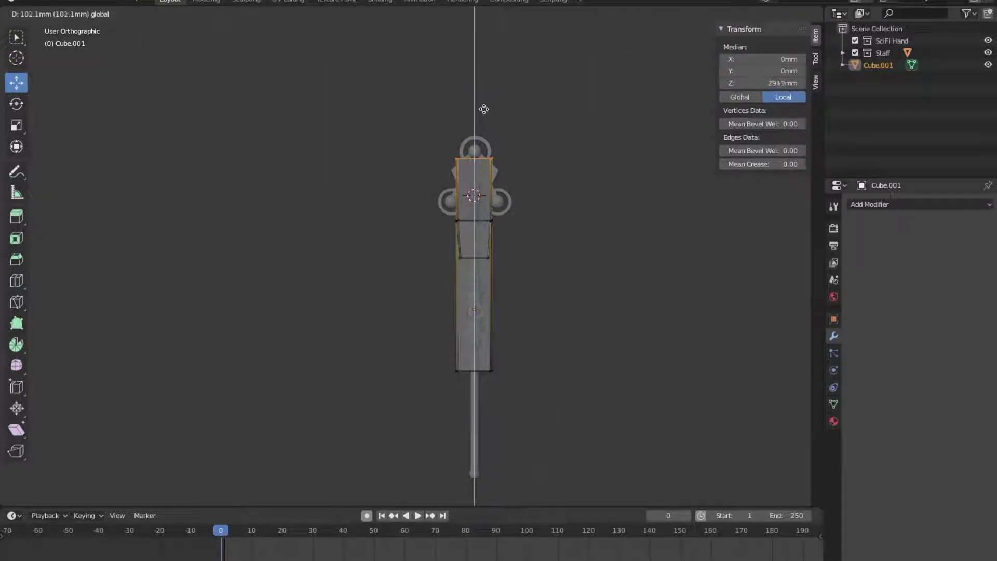
left_click(484, 108)
Move the cutter's bottom edge loop up along Z by about 142 mm, above the staff's head
left_click(426, 390)
left_click(470, 371, "alt")
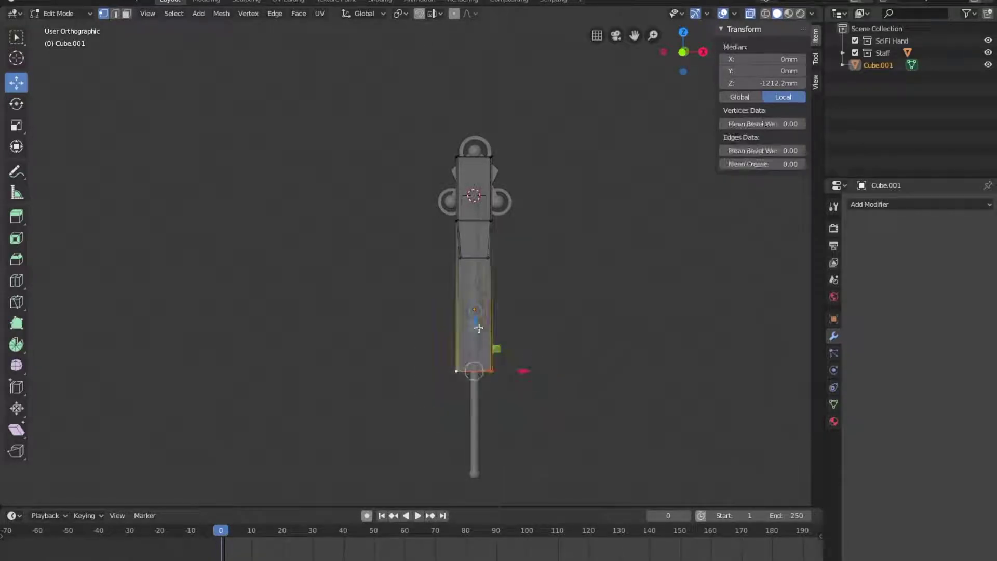
key("g")
key("z")
left_click(579, 153)
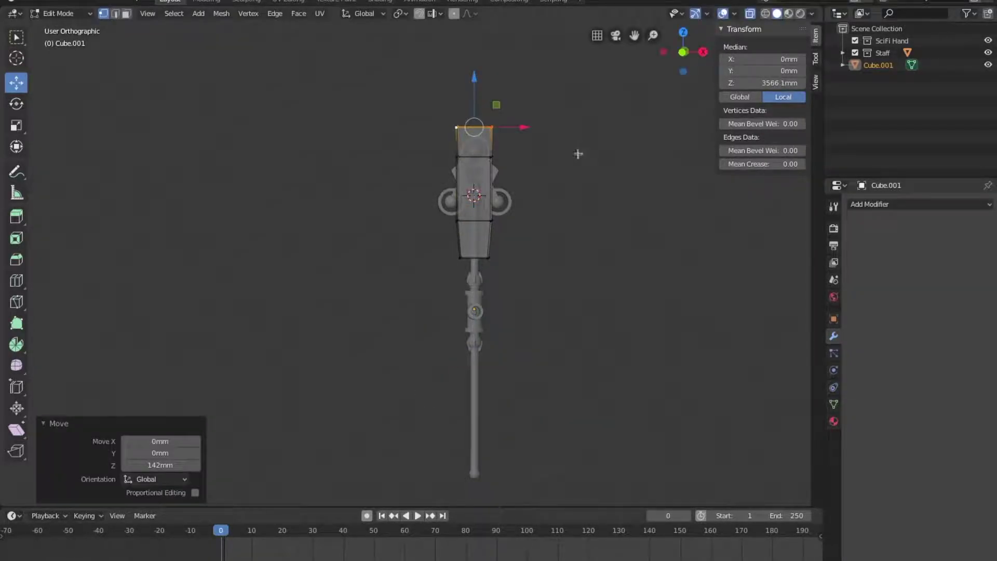
Move the cutter's topmost edge loop along X by about 2 mm
key("g")
key("x")
left_click(518, 129)
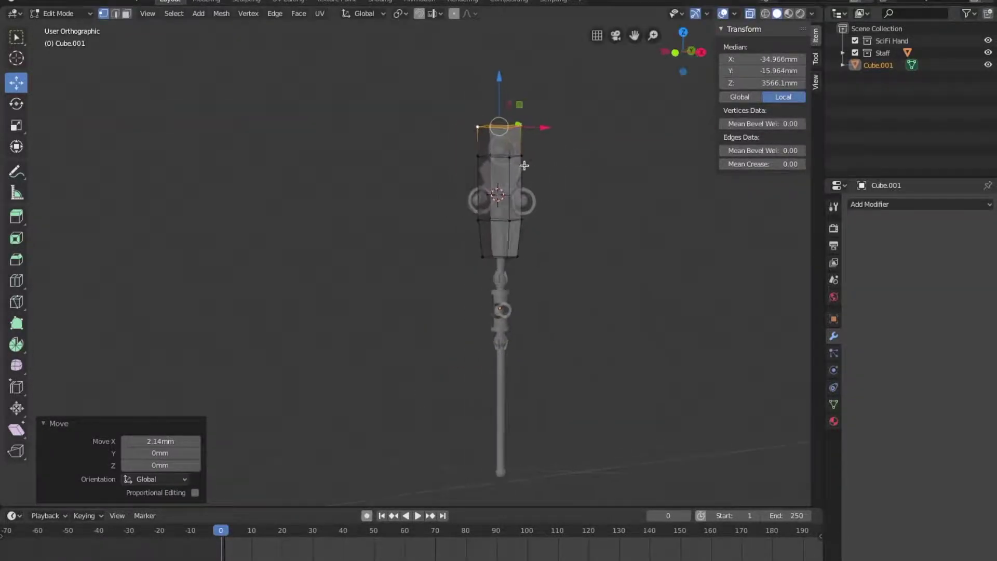
Extrude the middle section of the cutter's +X side outward along X by about 20 mm, past the staff head's ring
key("KP_1")
key("alt+a")
key("b")
left_click_drag(521, 155, 478, 232)
key("e")
key("x")
right_click(536, 266)
key("g")
key("x")
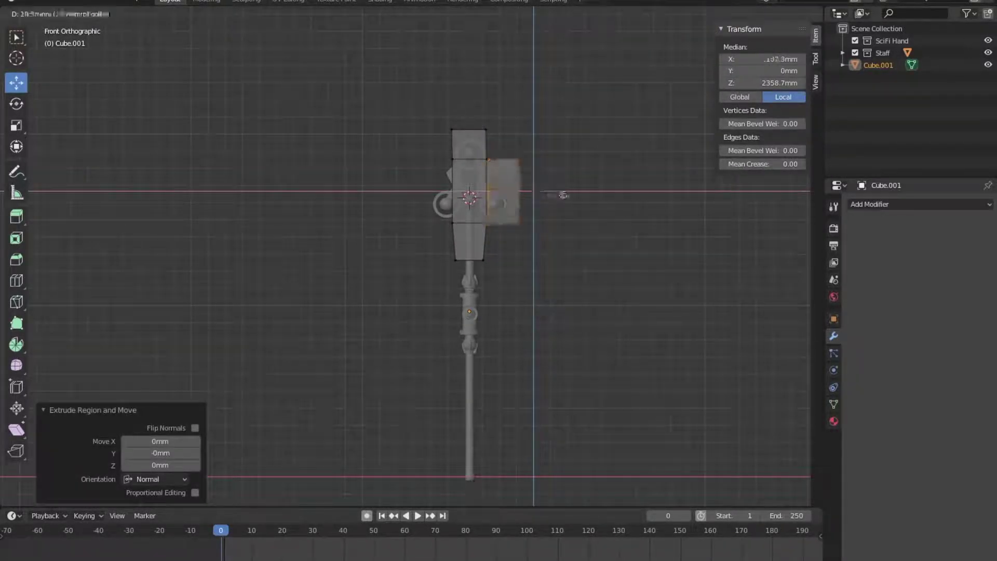
left_click(534, 296)
Extrude the middle section of the cutter's -X side outward along X by about 18.5 mm, and return to Object Mode with X-ray off
key("alt+a")
left_click_drag(425, 151, 456, 240)
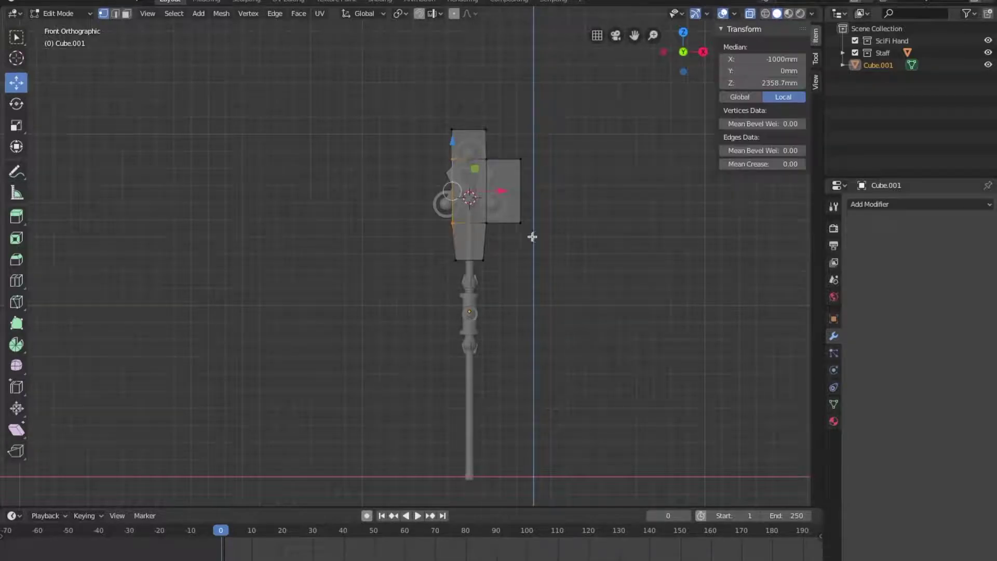
key("e")
key("x")
right_click(541, 264)
key("g")
key("x")
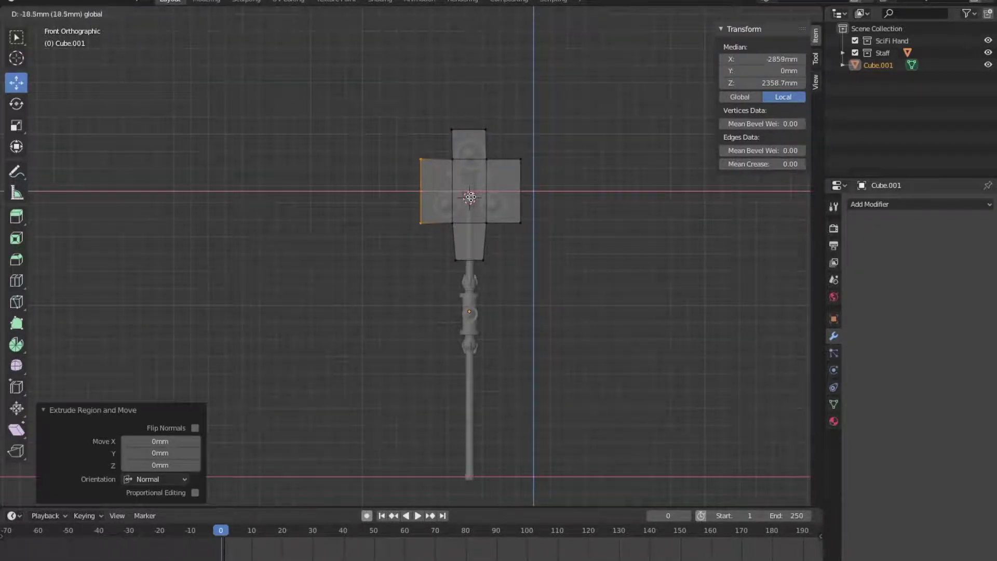
left_click(718, 146)
key("alt+a")
left_click(751, 13)
middle_click_drag(675, 234, 516, 322)
key("Tab")
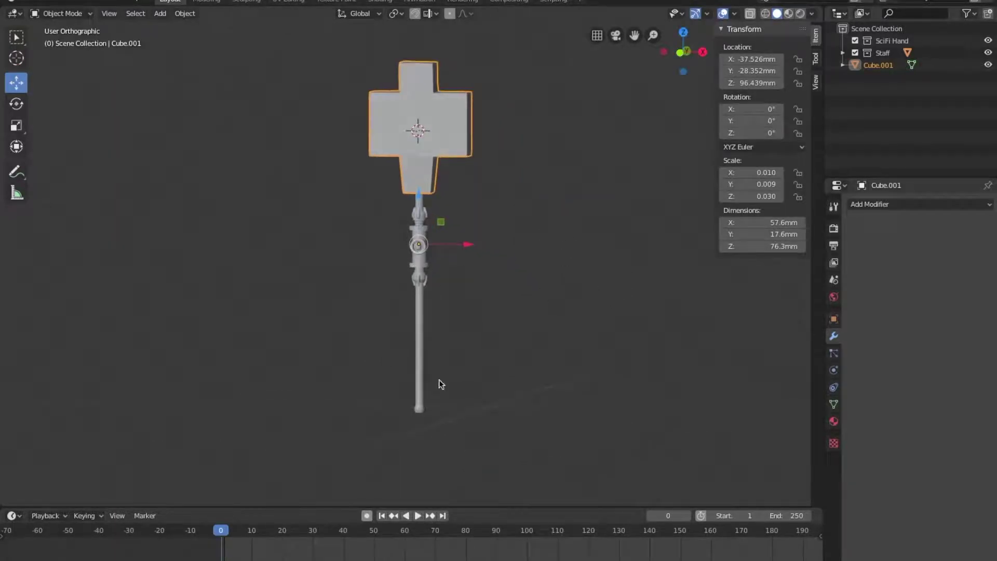
Add a Boolean Difference modifier to the staff with Cube.001 as the cutting object, and apply it
left_click(420, 381)
left_click(914, 204)
left_click(748, 258)
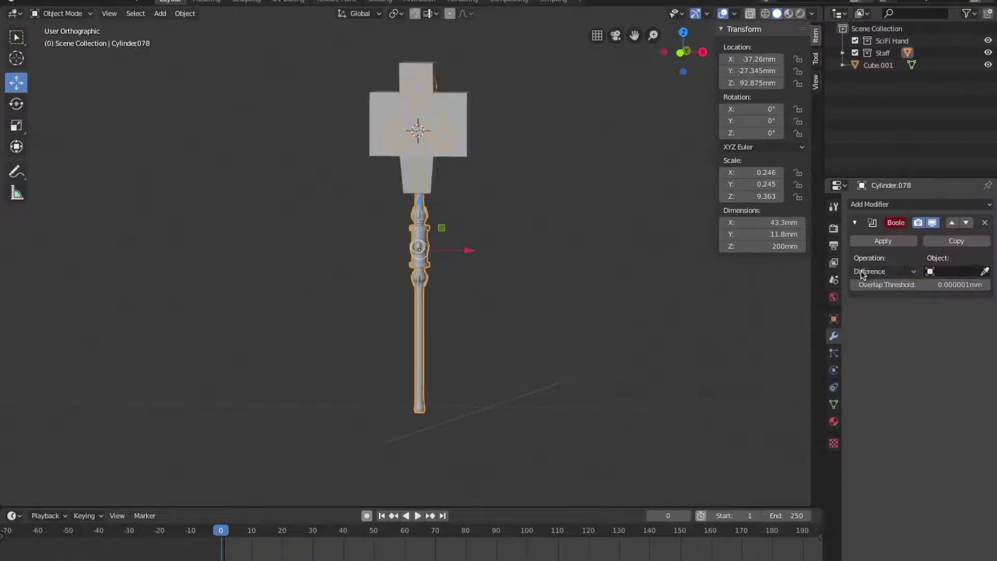
left_click(985, 271)
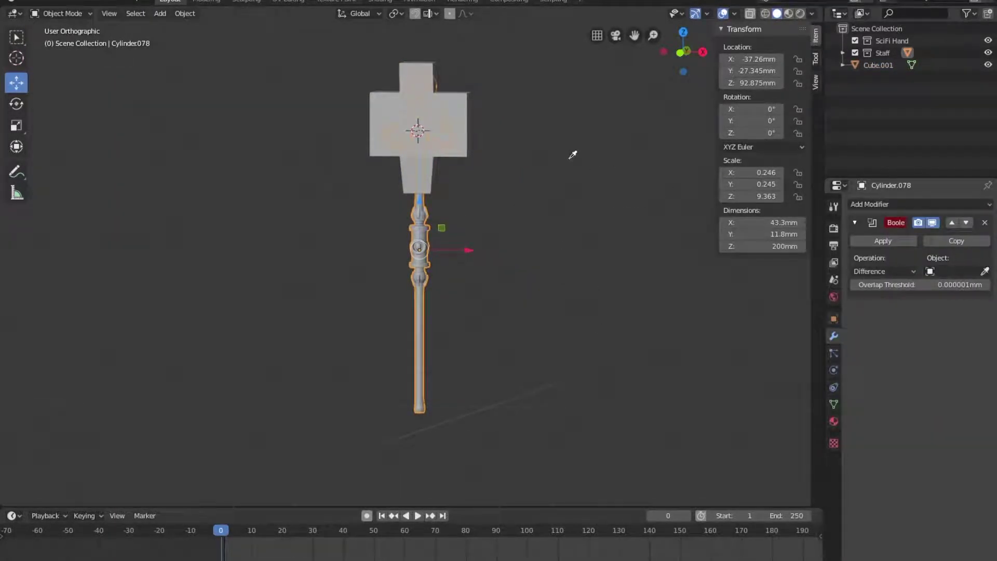
left_click(467, 135)
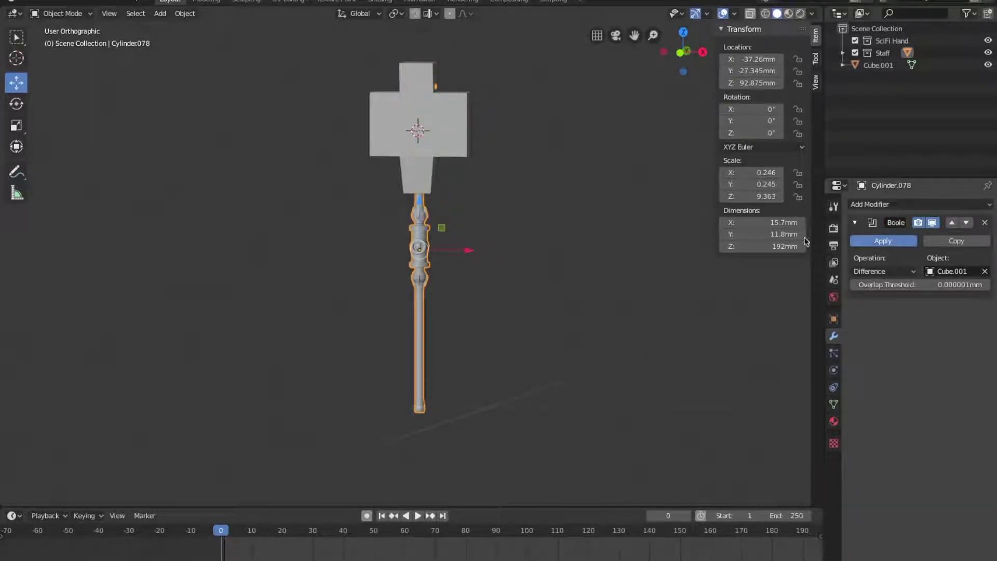
Delete the cutter Cube.001 from the scene
left_click(453, 132)
key("x")
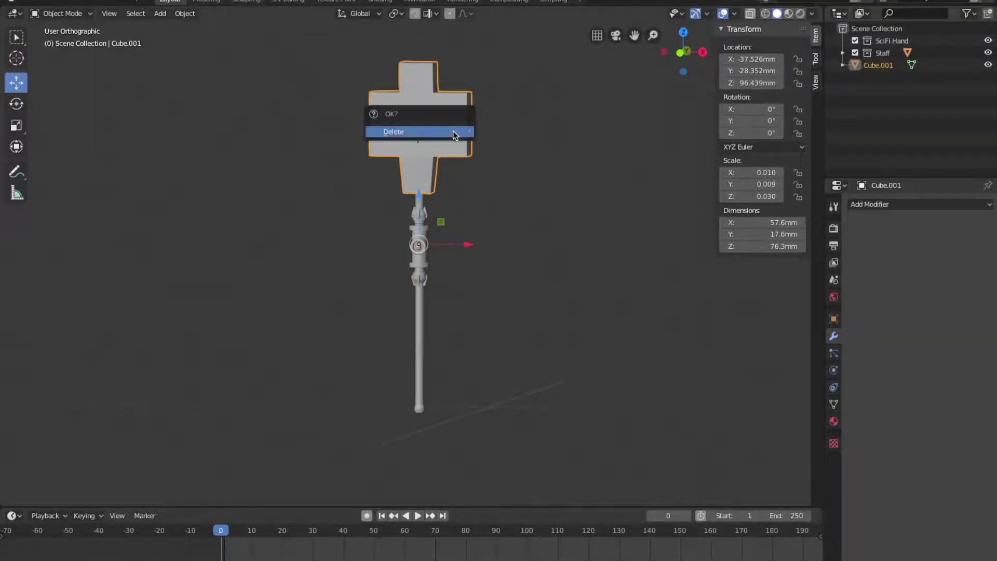
left_click(455, 133)
Save the lower staff section as a new Blender file named CyberGirl 4 Staff Bottom.blend
middle_click_drag(557, 175, 77, 88)
left_click(31, 2)
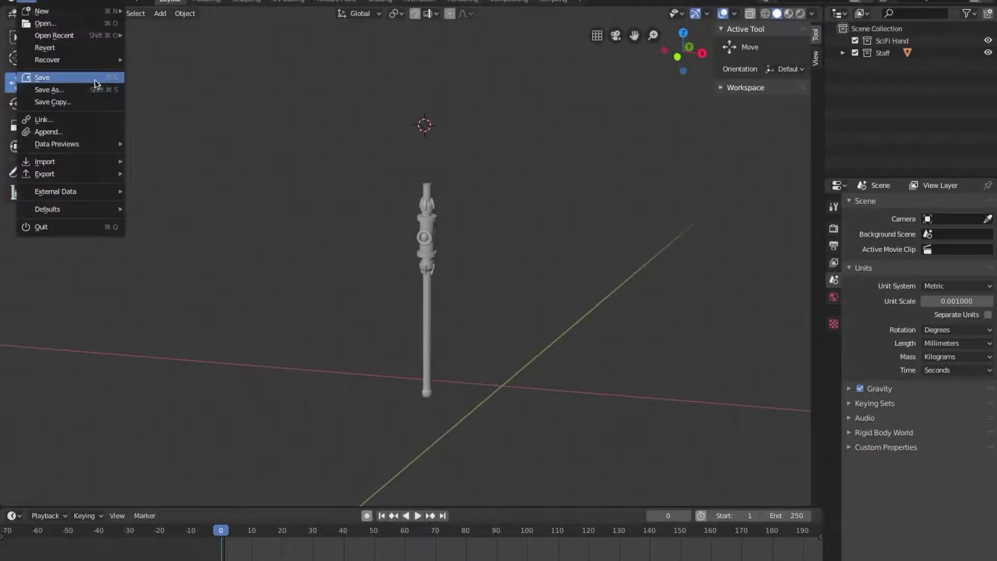
left_click(95, 88)
left_click(192, 44)
left_click(204, 44)
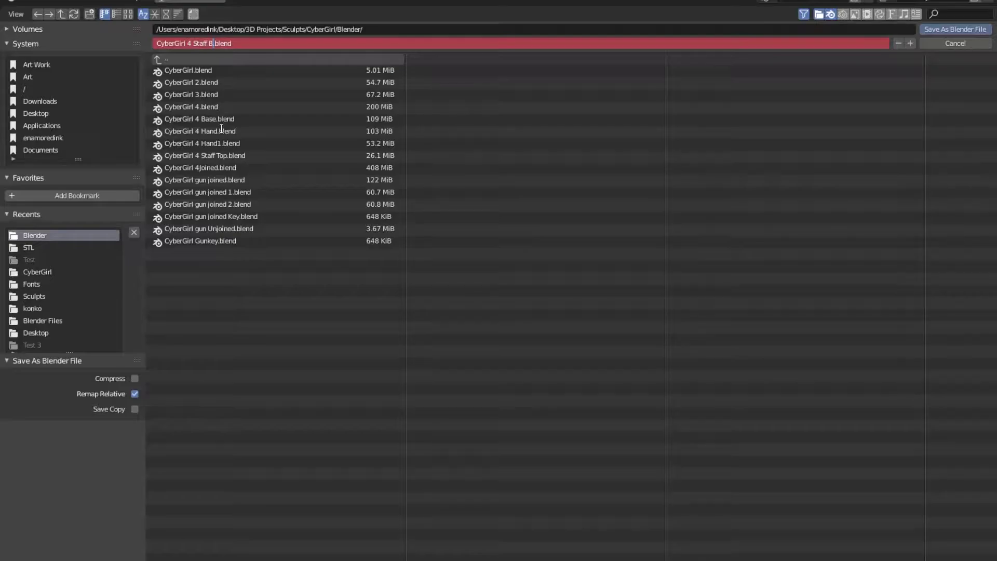
key("Return")
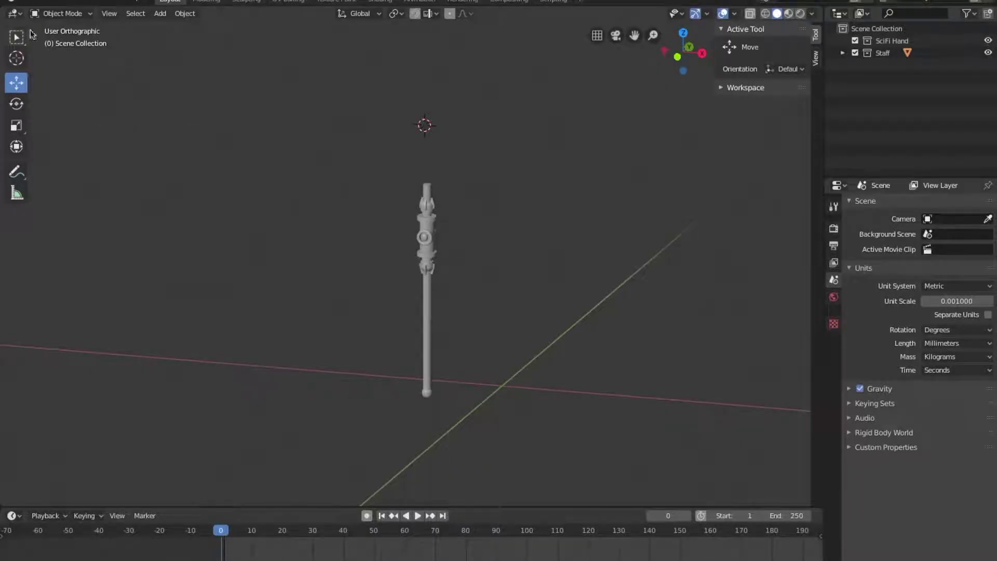
Rename the staff object Cylinder.078 in the Staff collection as Staff Bottom
left_click(431, 293)
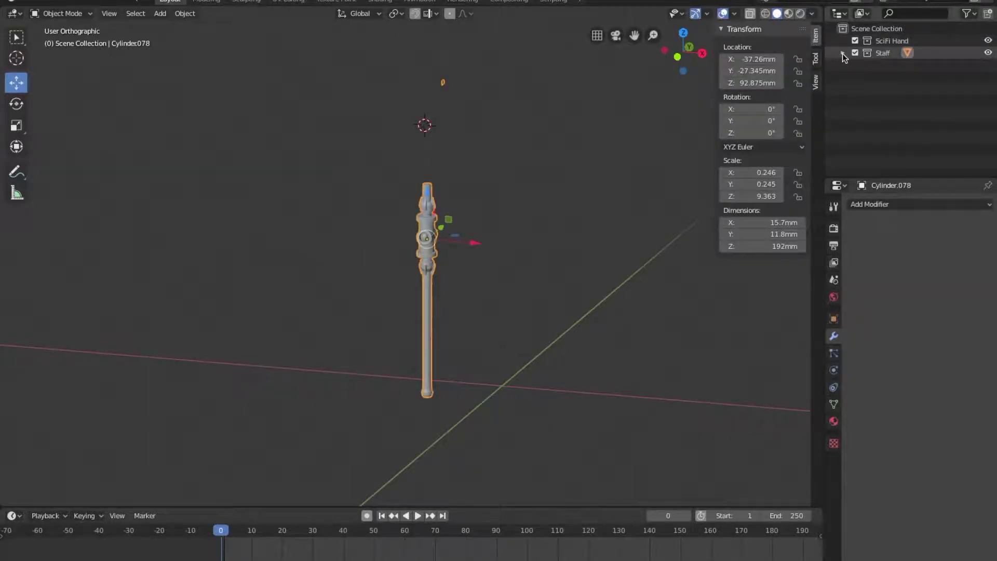
left_click(843, 53)
double_click(897, 67)
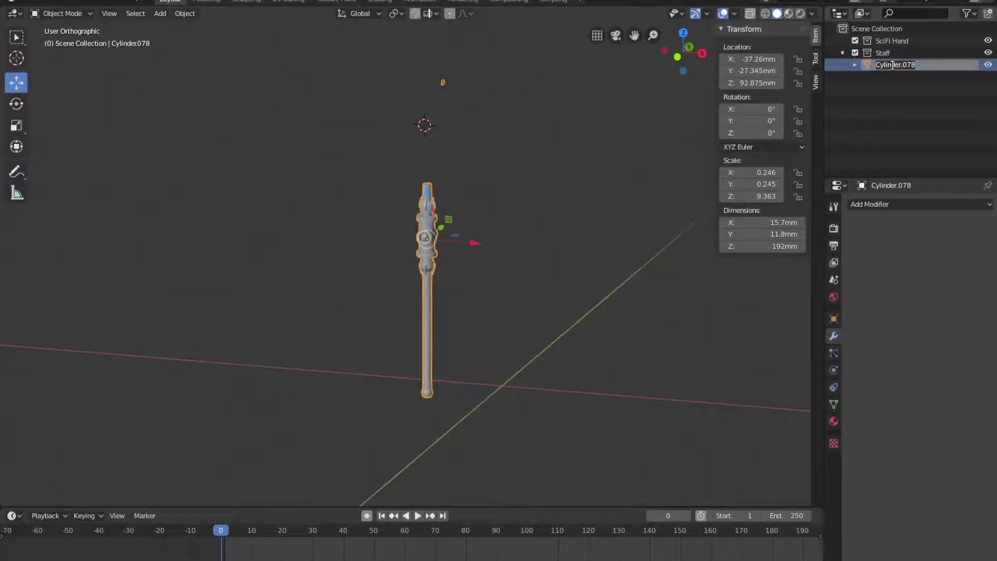
key("Return")
Delete the small leftover mesh fragment floating above Staff Bottom, and return to Object Mode with X-ray off
middle_click_drag(278, 45, 481, 191)
key("Tab")
left_click(397, 157)
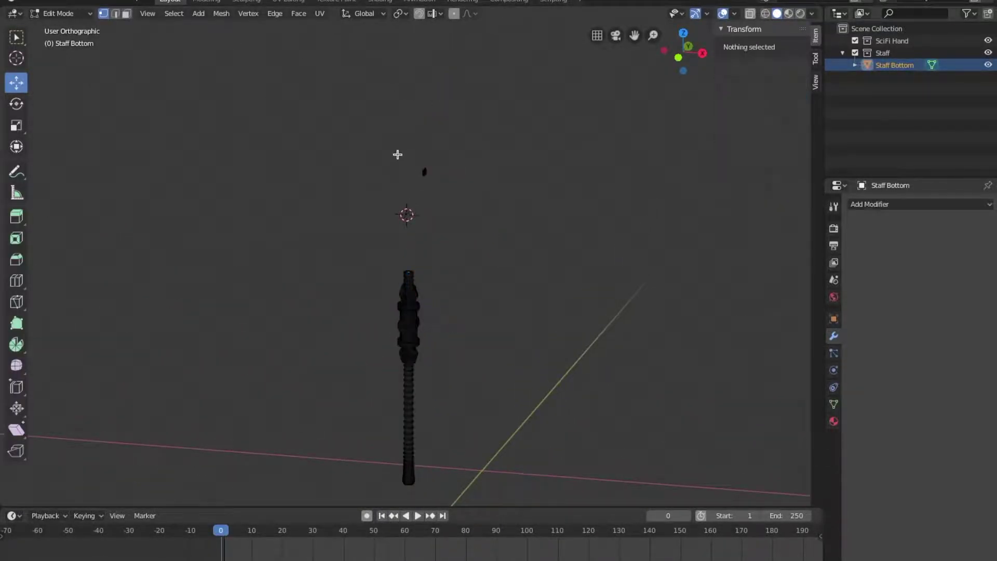
left_click_drag(405, 156, 456, 212)
scroll(584, 165, "up", 3)
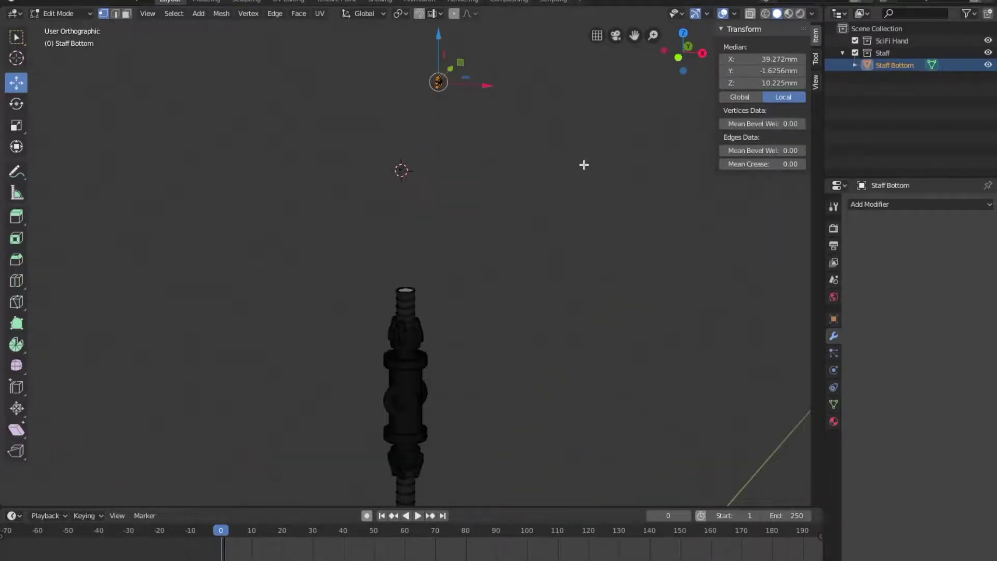
key("KP_Decimal")
key("b")
left_click_drag(378, 201, 508, 307)
key("x")
left_click(508, 306)
scroll(507, 305, "down", 4)
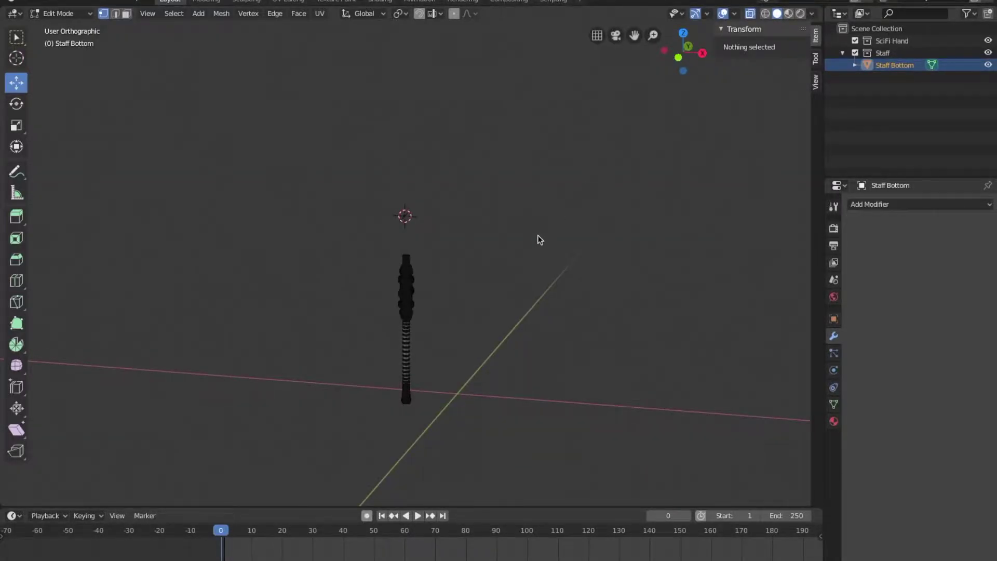
key("Tab")
left_click(752, 13)
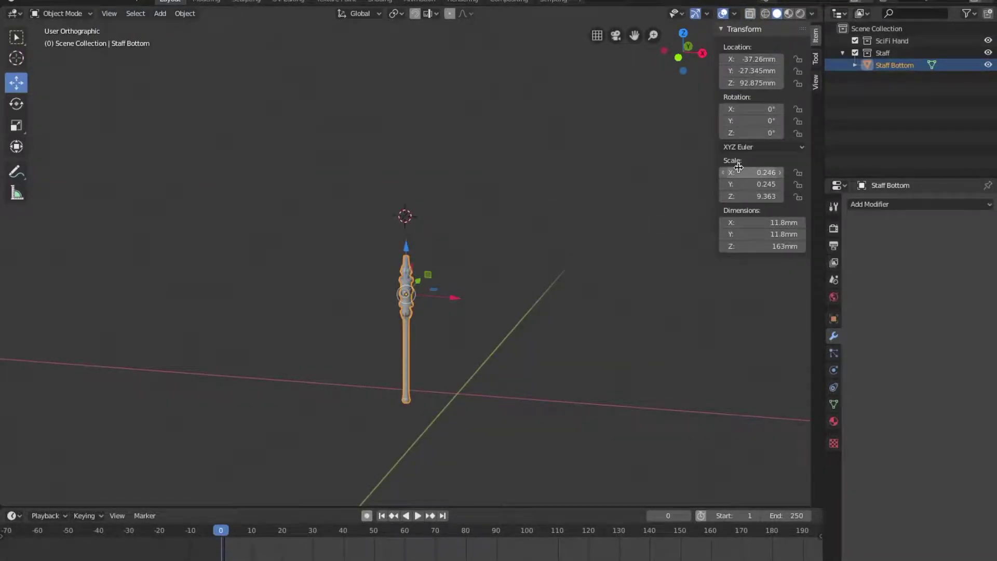
Delete the SciFi Hand collection and save the staff bottom file
left_click(896, 38)
right_click(896, 37)
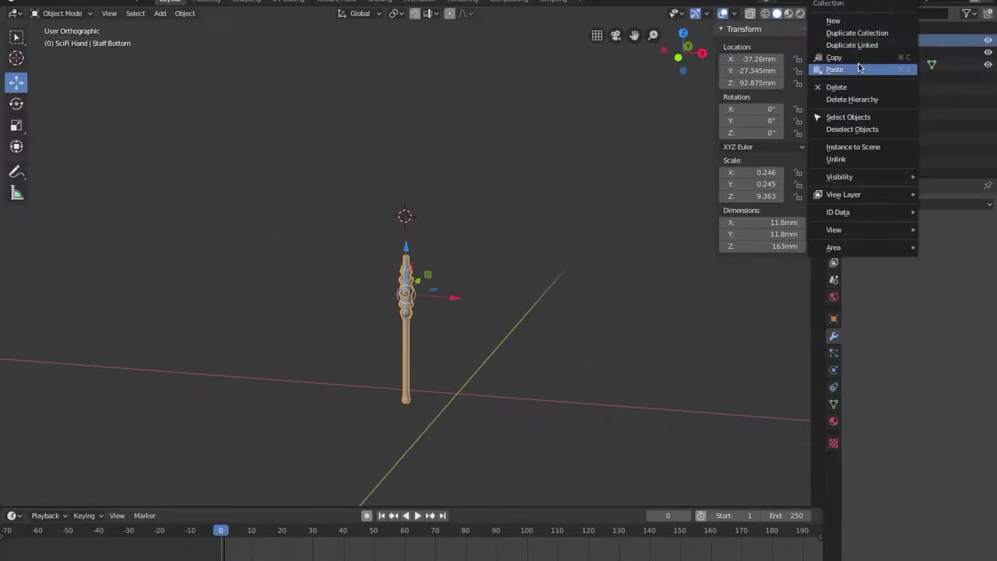
left_click(852, 88)
left_click(32, 2)
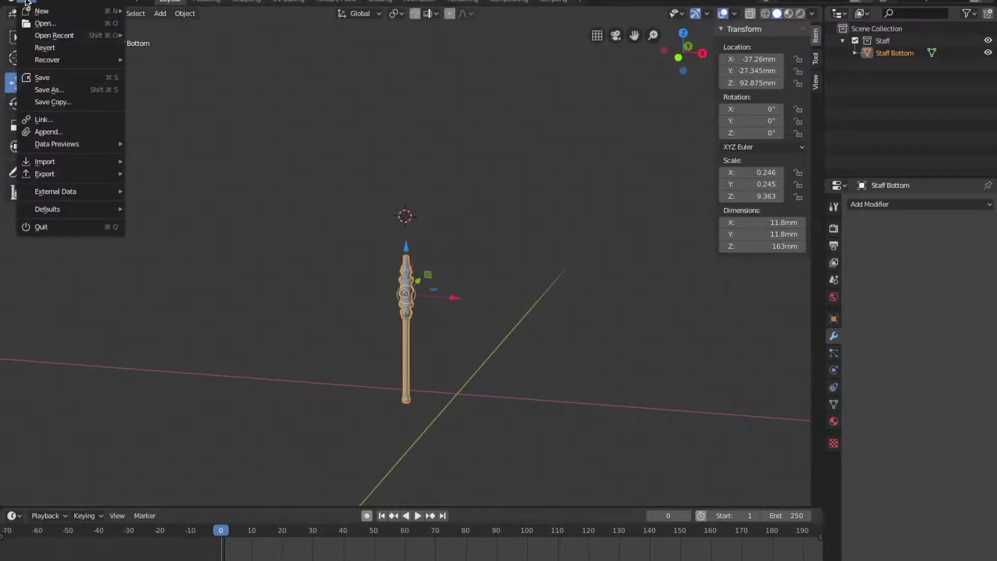
left_click(62, 78)
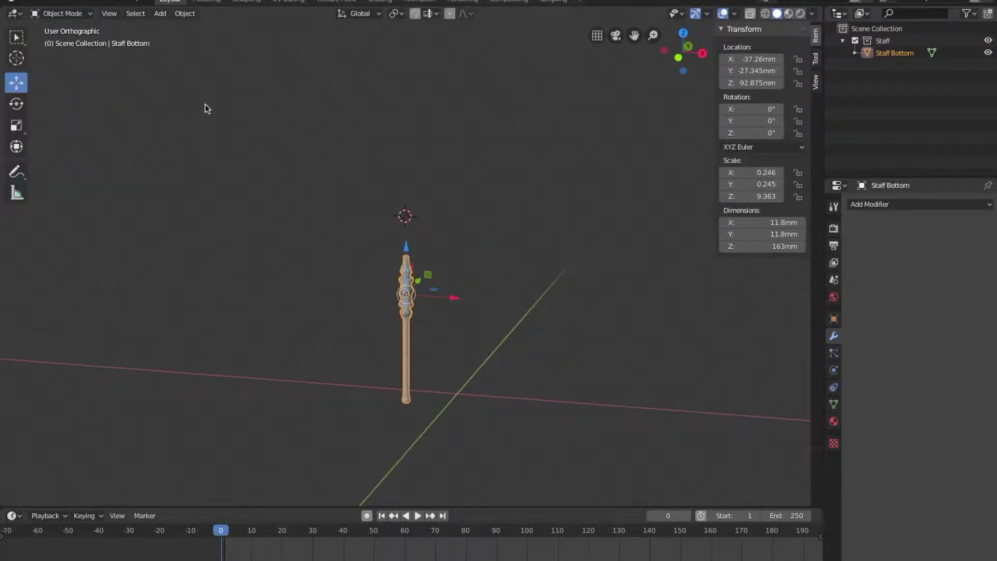
Open the recent file CyberGirl 4 Staff Top.blend and delete its SciFi Hand collection
left_click(32, 2)
mouse_move(55, 35)
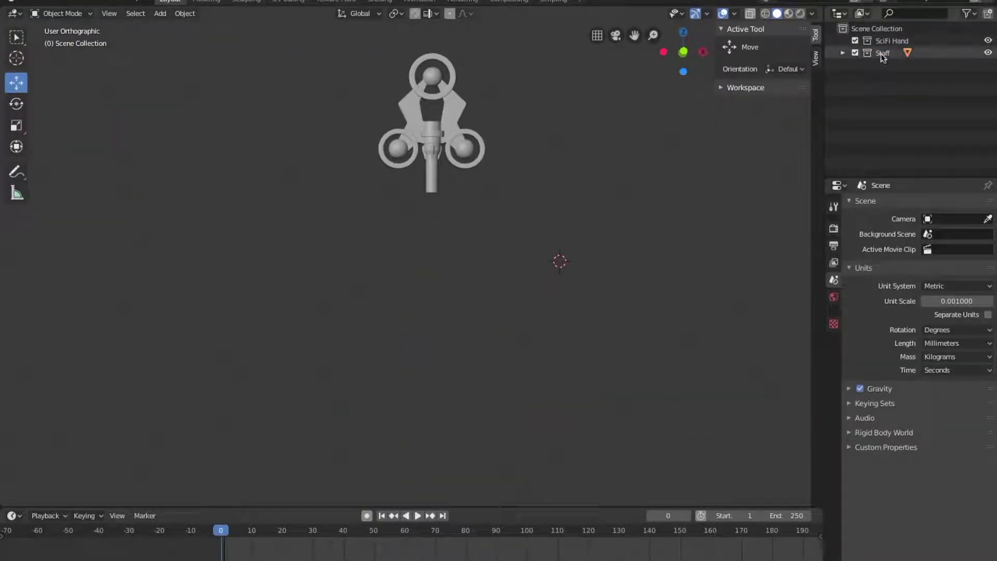
left_click(898, 39)
right_click(899, 39)
right_click(894, 39)
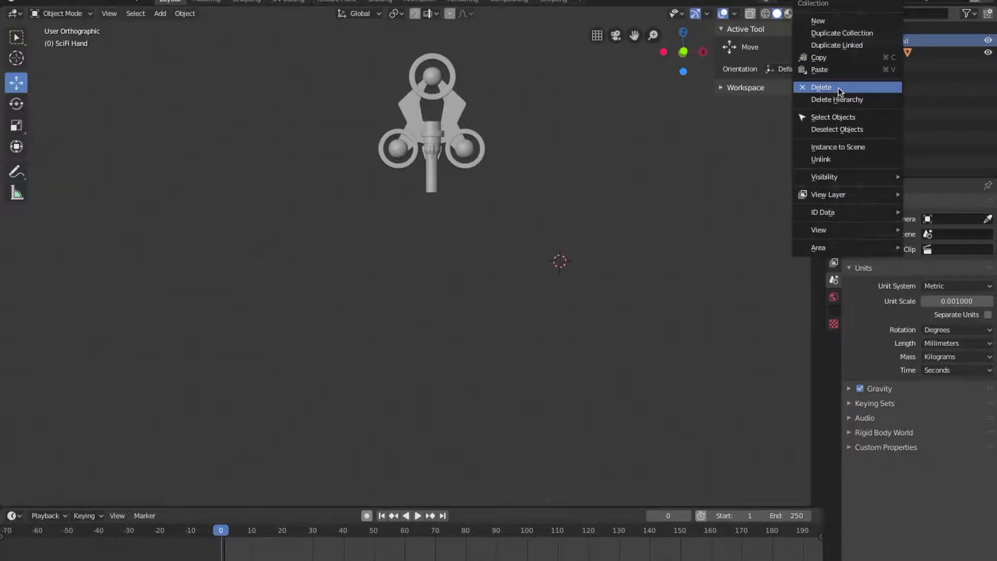
left_click(838, 87)
Rename the staff object in the Staff collection as Staff Top and set its origin to its geometry
left_click(842, 41)
double_click(894, 52)
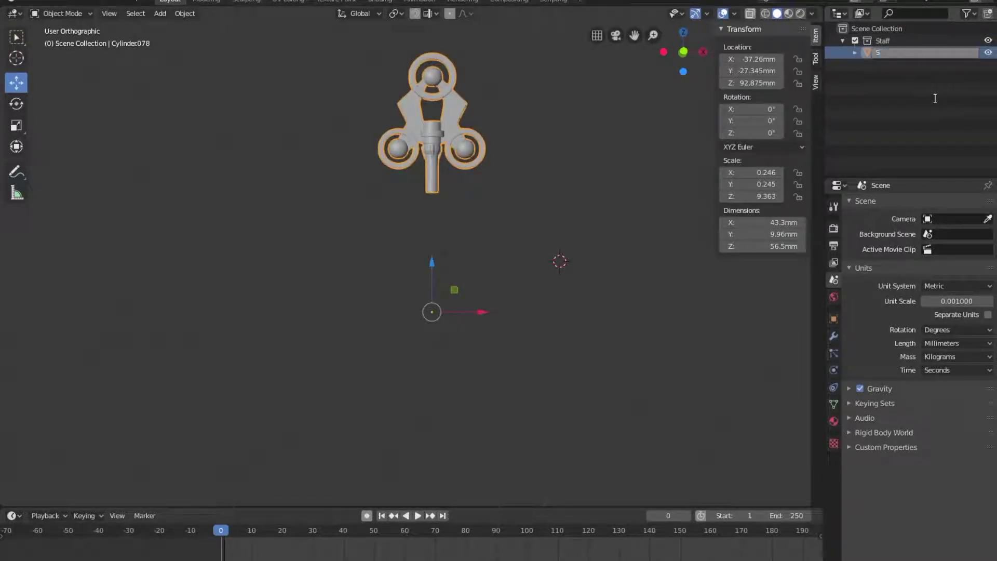
key("Return")
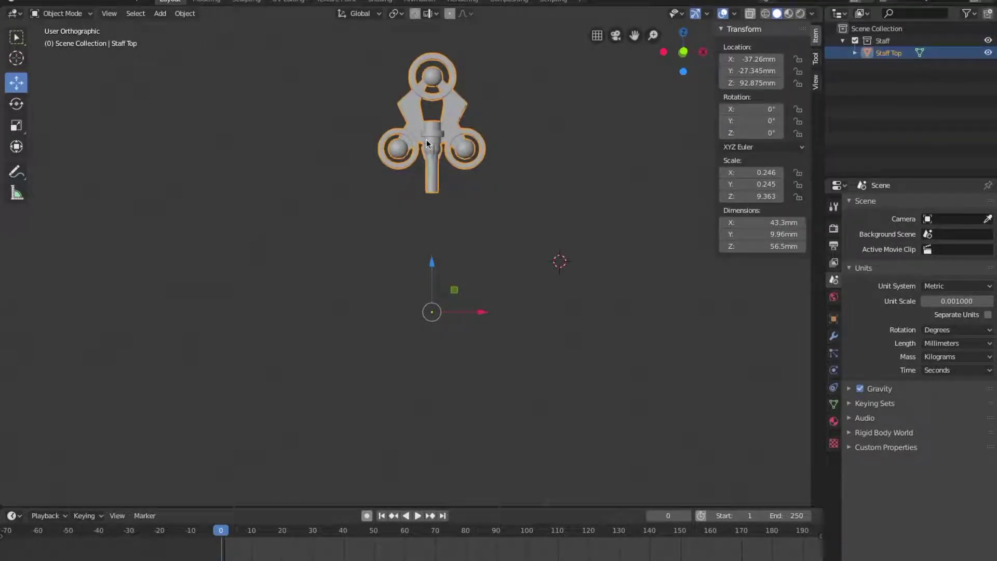
left_click(187, 14)
mouse_move(202, 37)
left_click(332, 49)
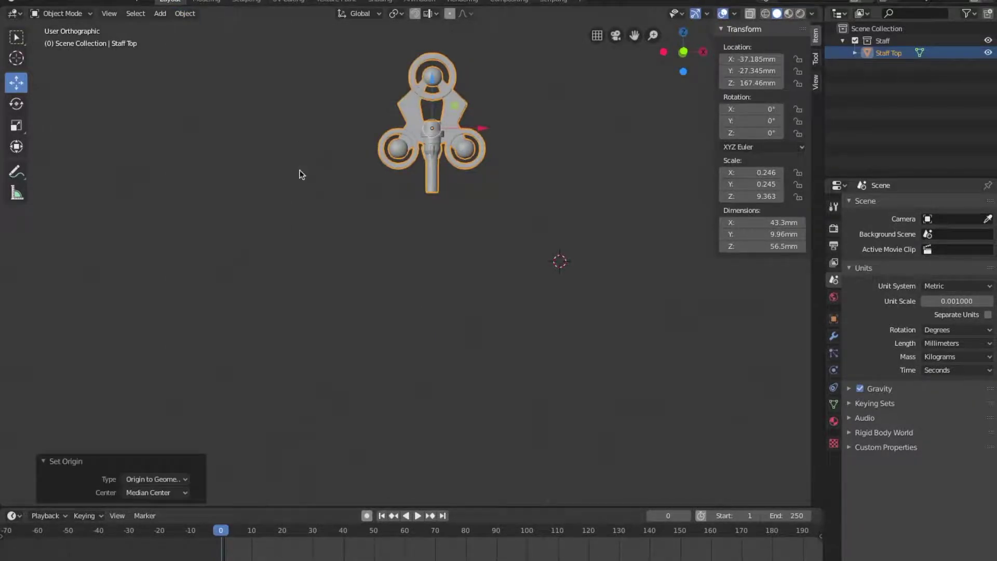
Start a new General file and open the recent file CyberGirl 4 Hand1.blend
left_click(27, 3)
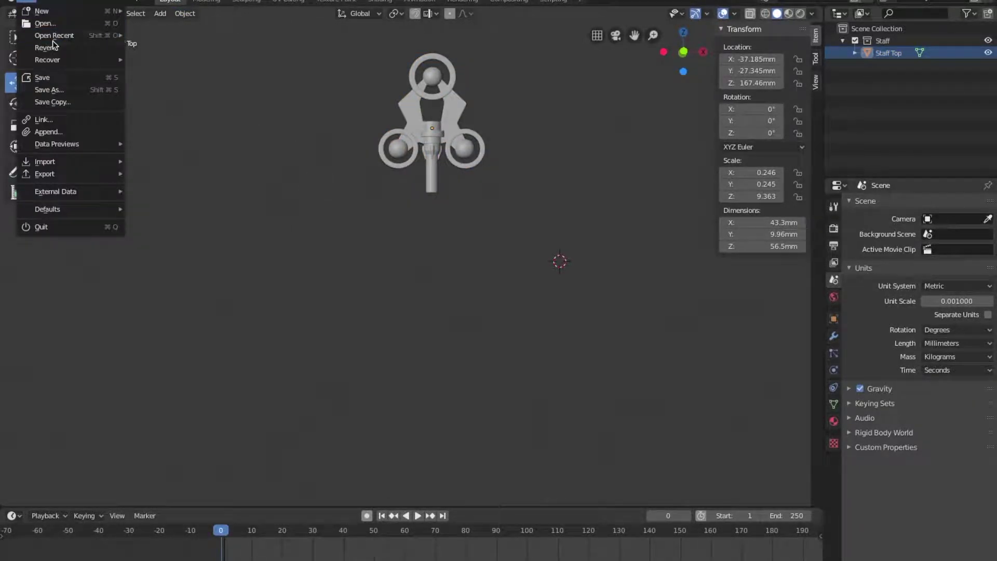
mouse_move(52, 11)
left_click(161, 13)
left_click(27, 2)
mouse_move(54, 35)
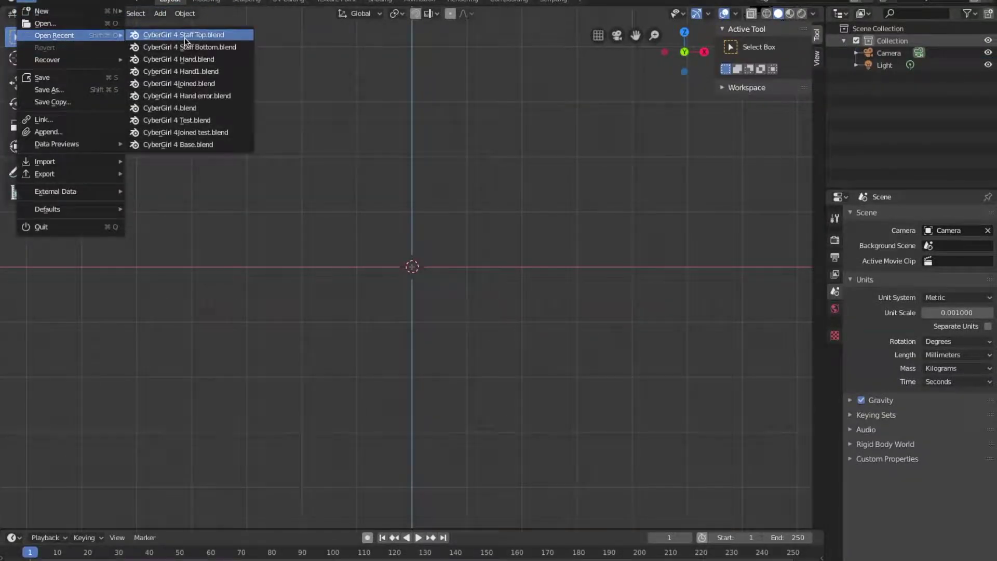
left_click(230, 74)
Add a Boolean Union modifier to the hand mesh with the staff cylinder, Cylinder.078, as its object, and apply it
scroll(606, 178, "up", 4)
mouse_move(463, 201)
middle_mouse_down("shift")
mouse_move(407, 323)
mouse_move(438, 353)
middle_mouse_up("shift")
scroll(408, 323, "up", 3)
left_click(462, 318)
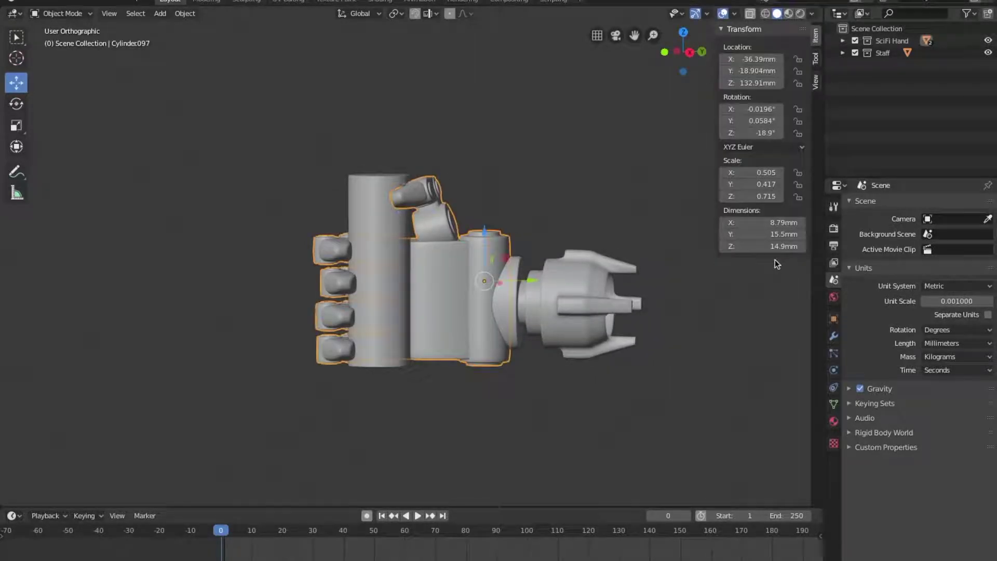
left_click(833, 336)
left_click(876, 206)
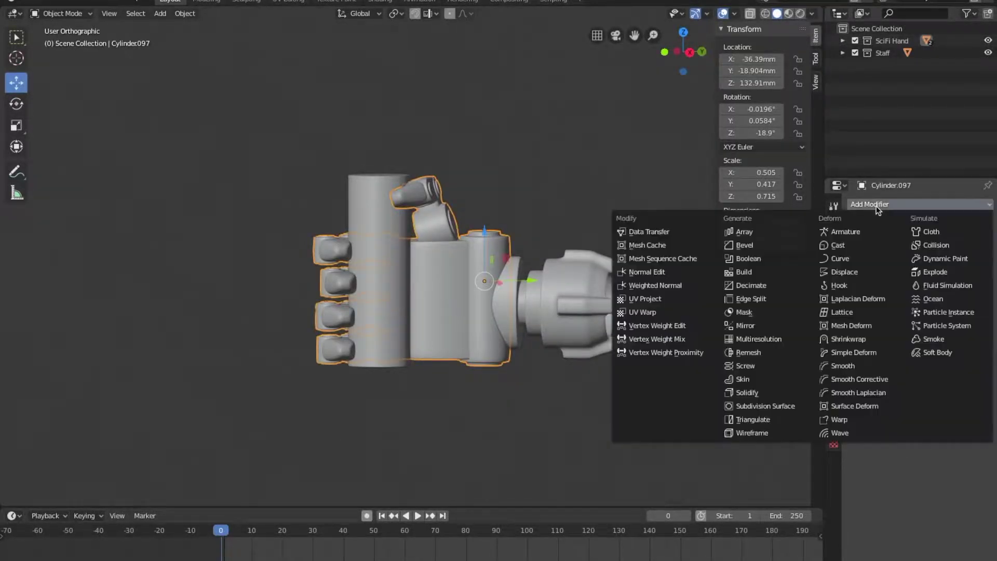
left_click(749, 258)
left_click(883, 272)
left_click(884, 297)
left_click(984, 271)
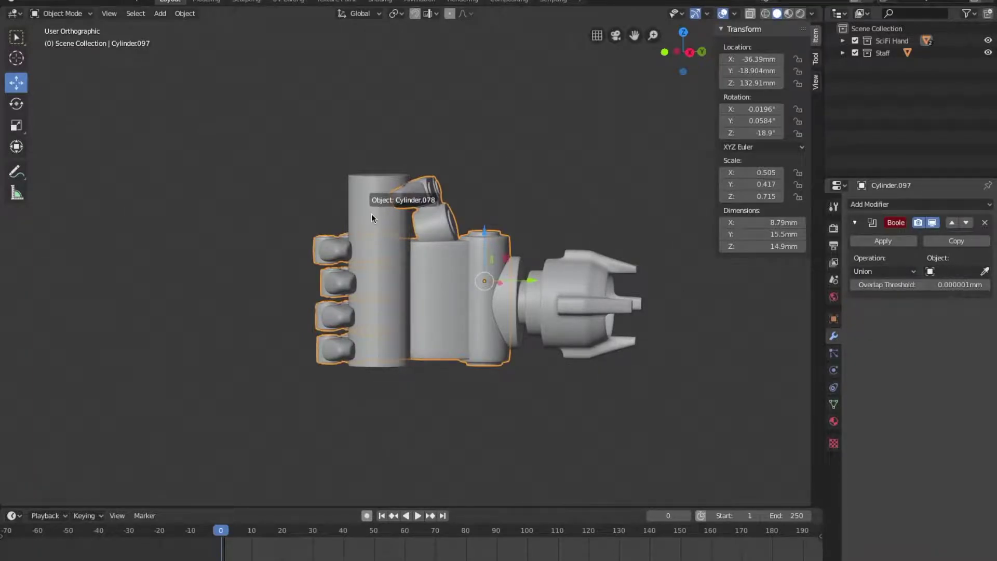
left_click(372, 213)
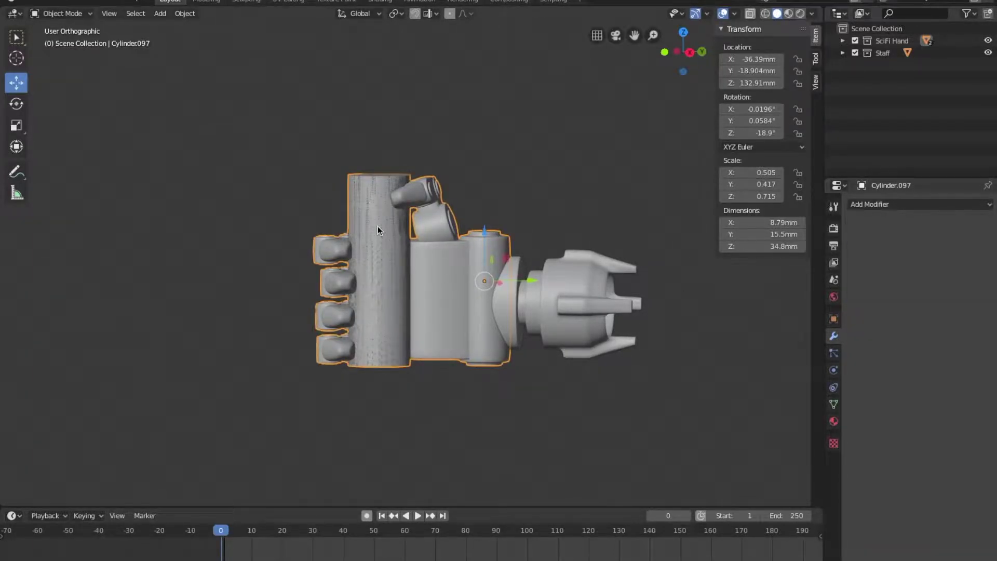
Delete the separate original staff cylinder, Cylinder.078, leaving the copy merged into the hand
left_click(378, 227)
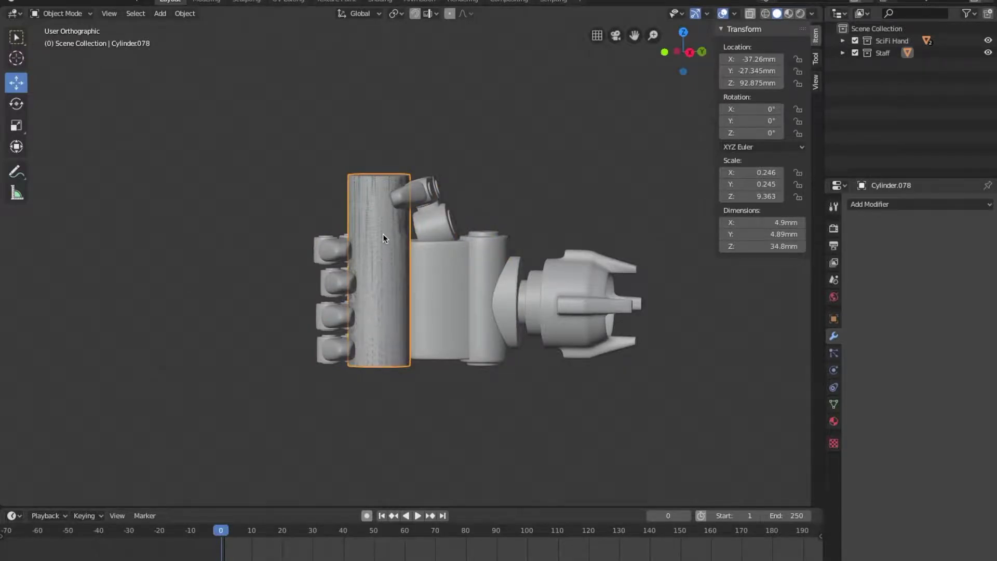
key("g")
key("x")
left_click(223, 248)
key("x")
left_click(224, 248)
middle_click_drag(329, 268, 308, 278)
scroll(397, 288, "up", 1)
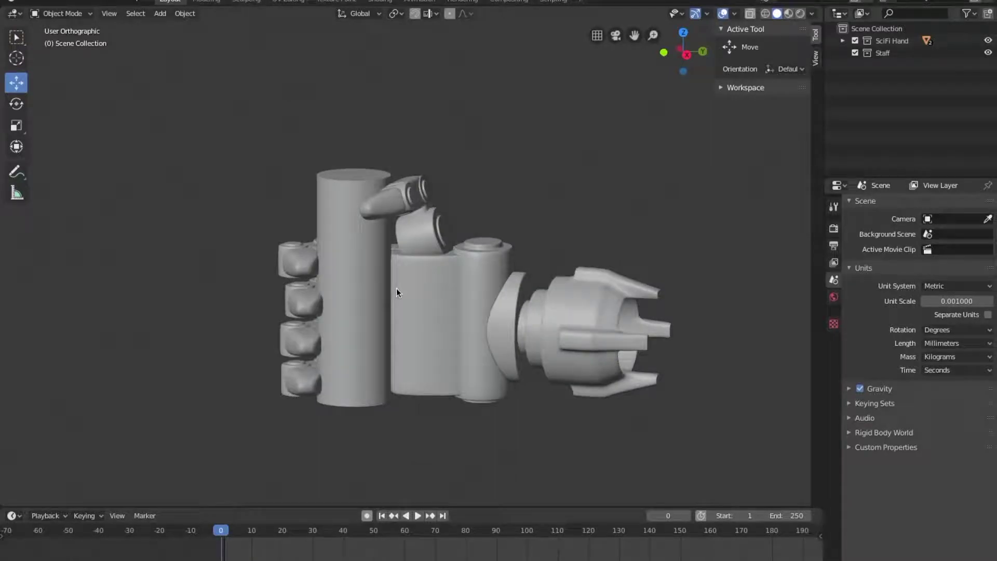
Append the Staff Top object from CyberGirl 4 Staff Top.blend into the hand scene
left_click(27, 2)
scroll(211, 144, "down", 5)
key("KP_1")
left_click(27, 2)
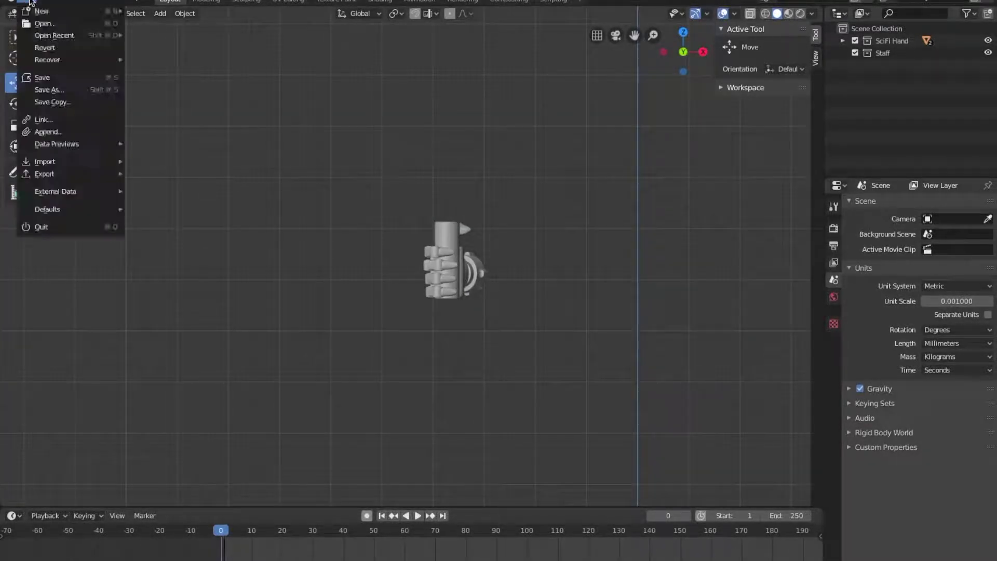
left_click(61, 132)
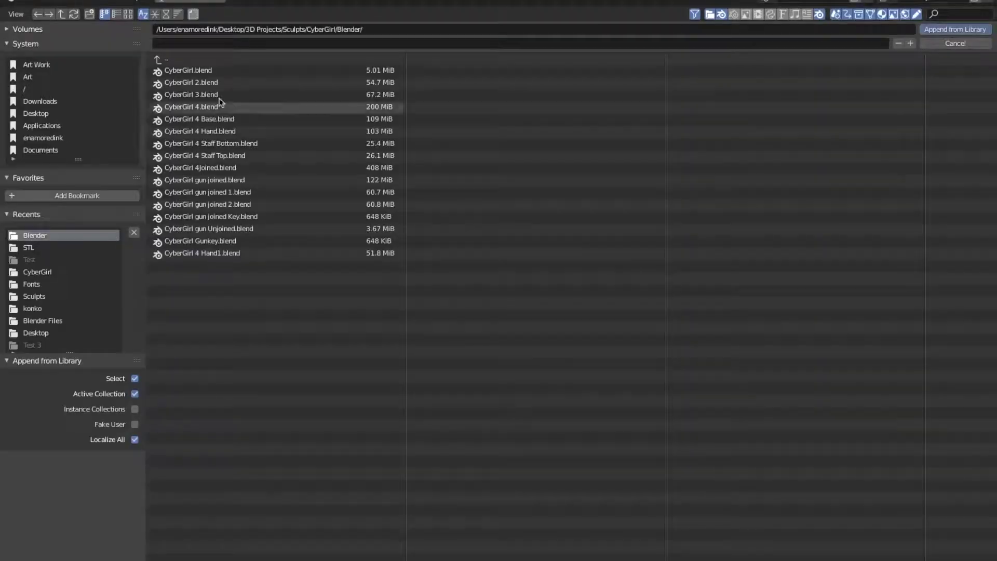
double_click(218, 156)
double_click(183, 132)
double_click(185, 74)
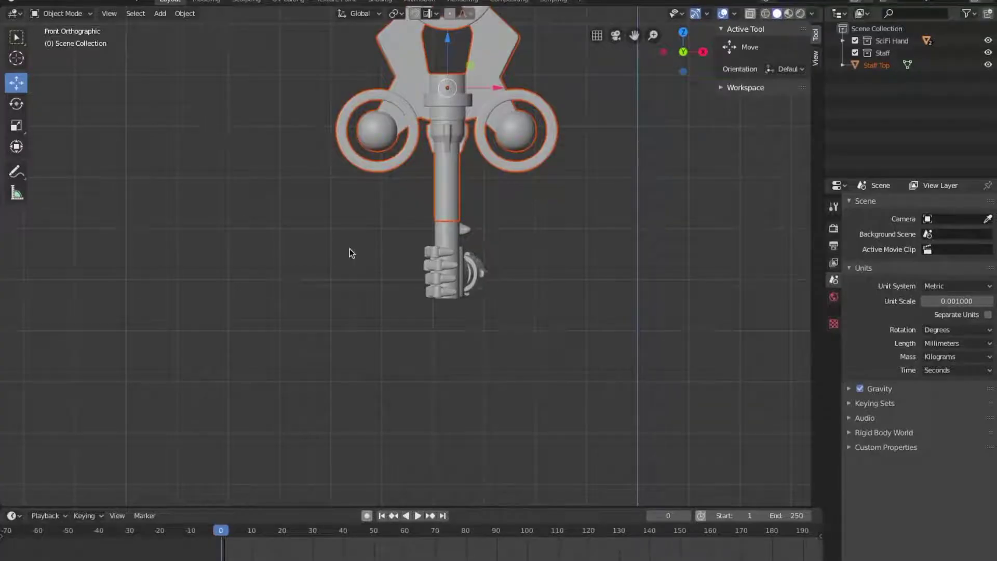
Append the Staff Bottom object from CyberGirl 4 Staff Bottom.blend into the hand scene
left_click(28, 4)
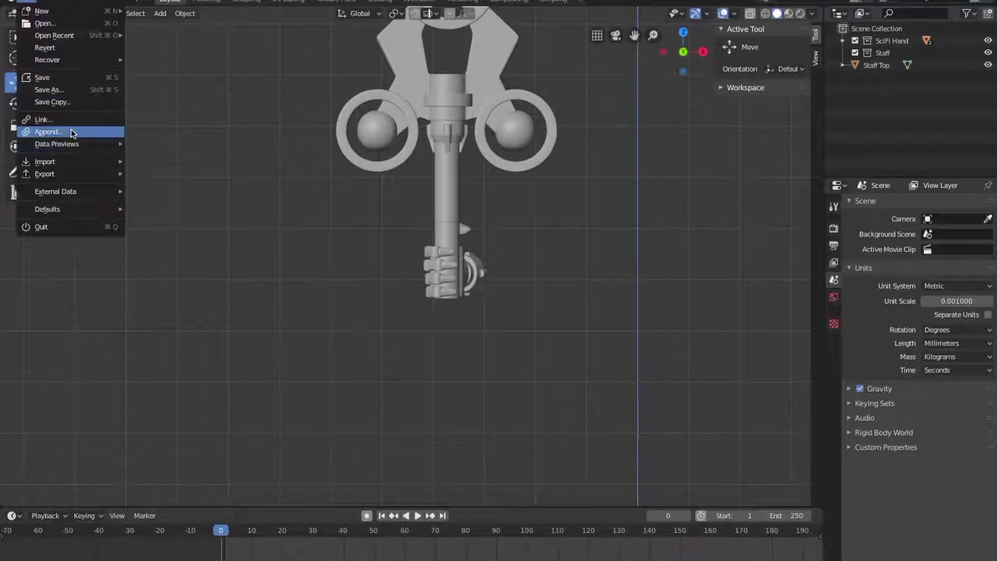
left_click(71, 129)
double_click(156, 58)
double_click(155, 59)
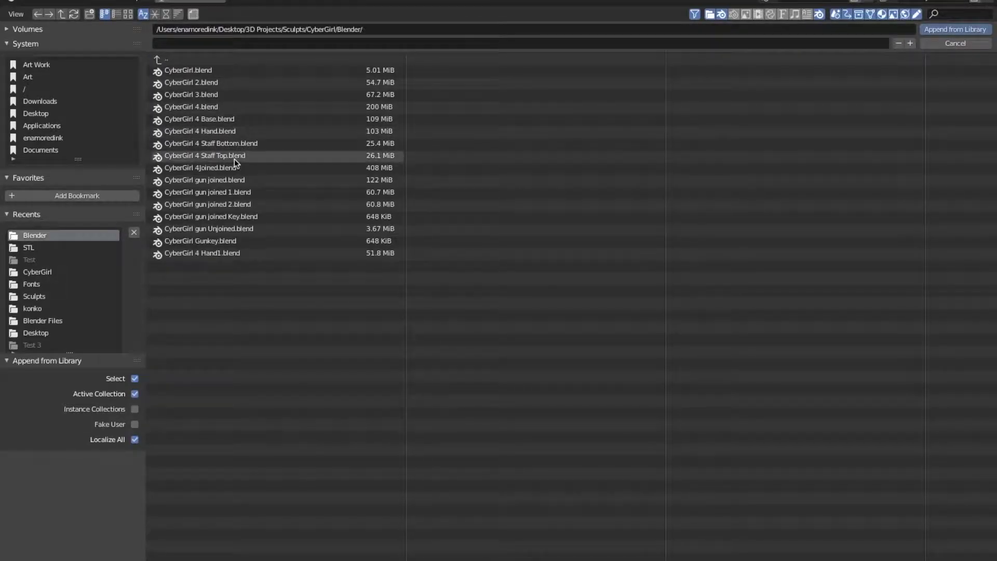
double_click(241, 144)
double_click(241, 145)
double_click(184, 71)
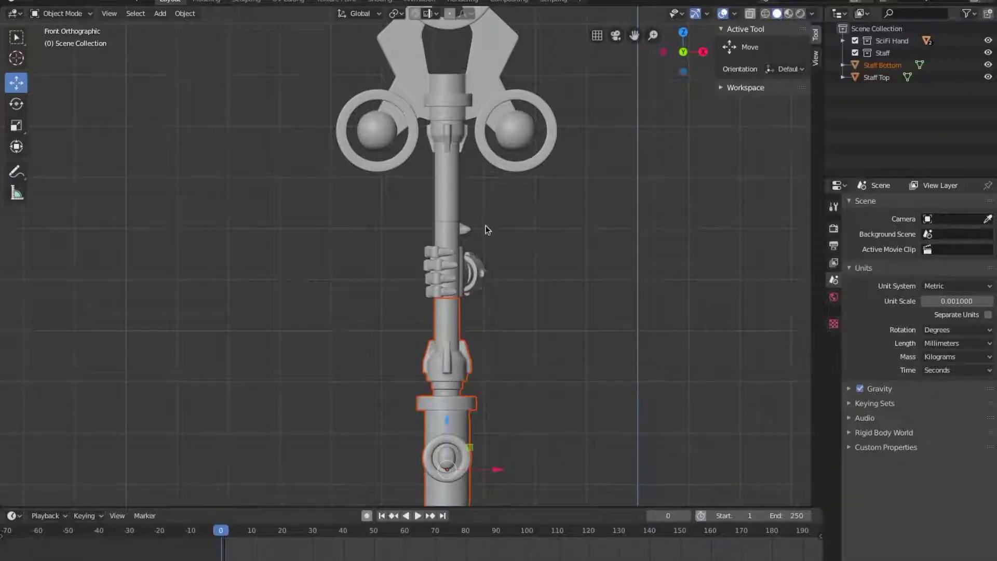
Hide the hand mesh and place the 3D cursor on the lower end face of Staff Top
middle_click_drag(628, 340, 531, 304)
left_click(527, 303)
scroll(527, 304, "up", 6)
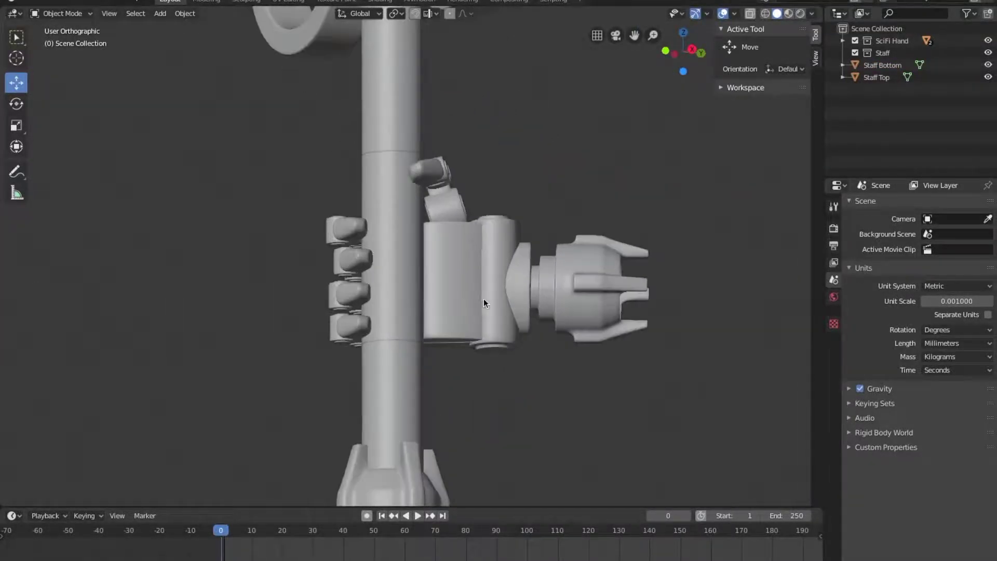
middle_click_drag(496, 335, 457, 304)
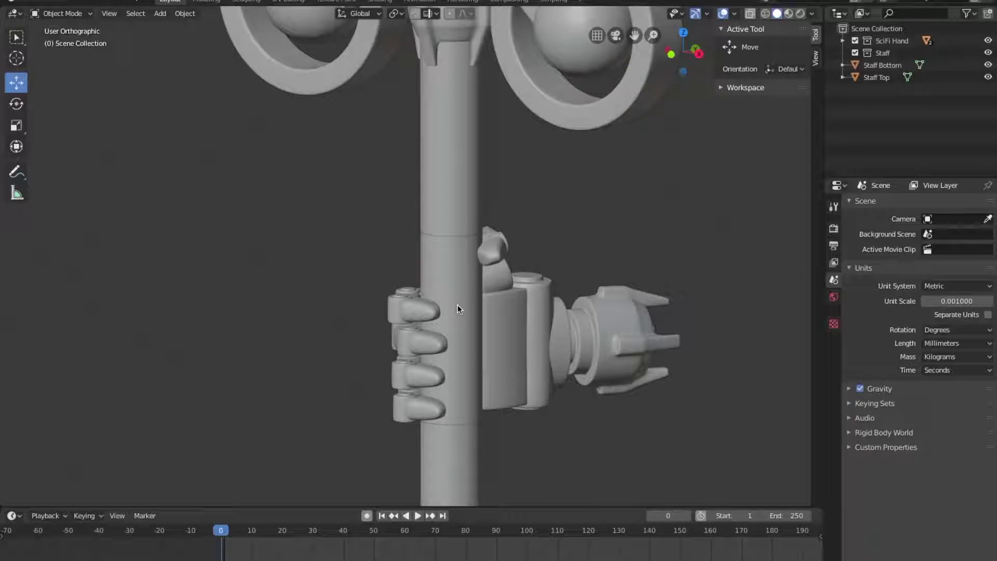
scroll(450, 303, "down", 2)
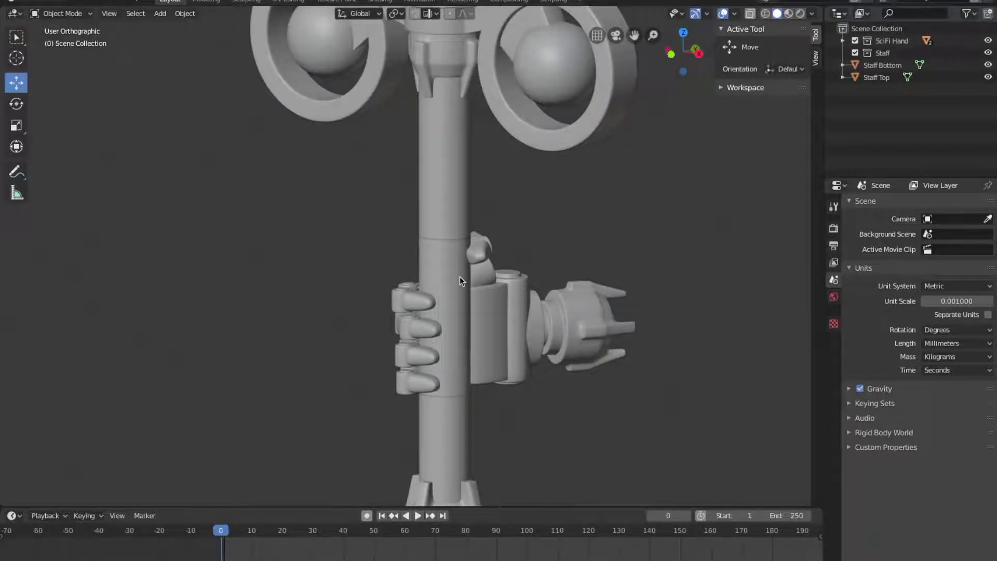
middle_click_drag(460, 276, 447, 209)
left_click(440, 289)
middle_click_drag(439, 289, 449, 177)
key("h")
left_click(450, 176)
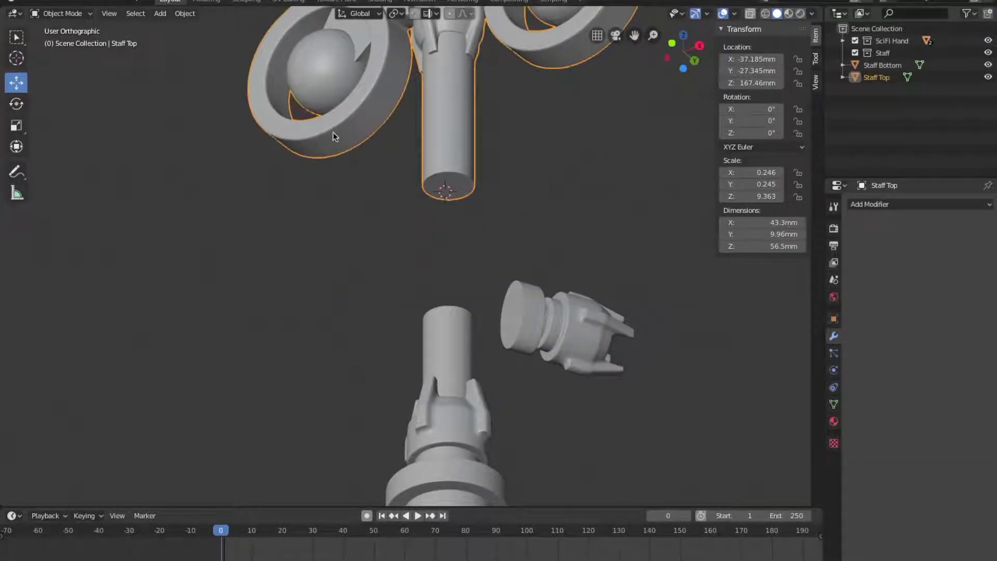
Add a mesh cylinder at the lower end of Staff Top and set its X, Y and Z dimensions to 3 mm
left_click(160, 13)
mouse_move(185, 27)
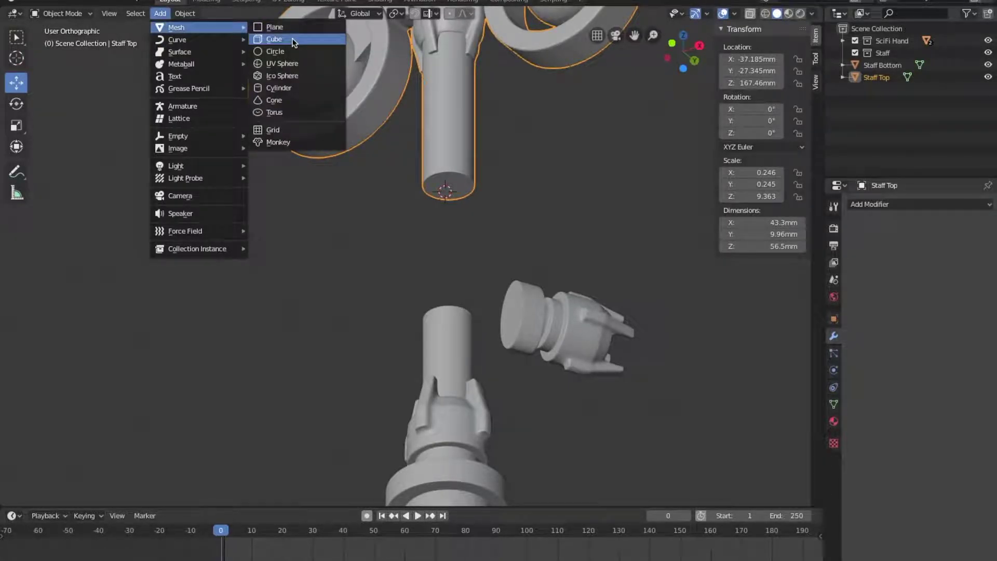
left_click(300, 90)
left_click(780, 223)
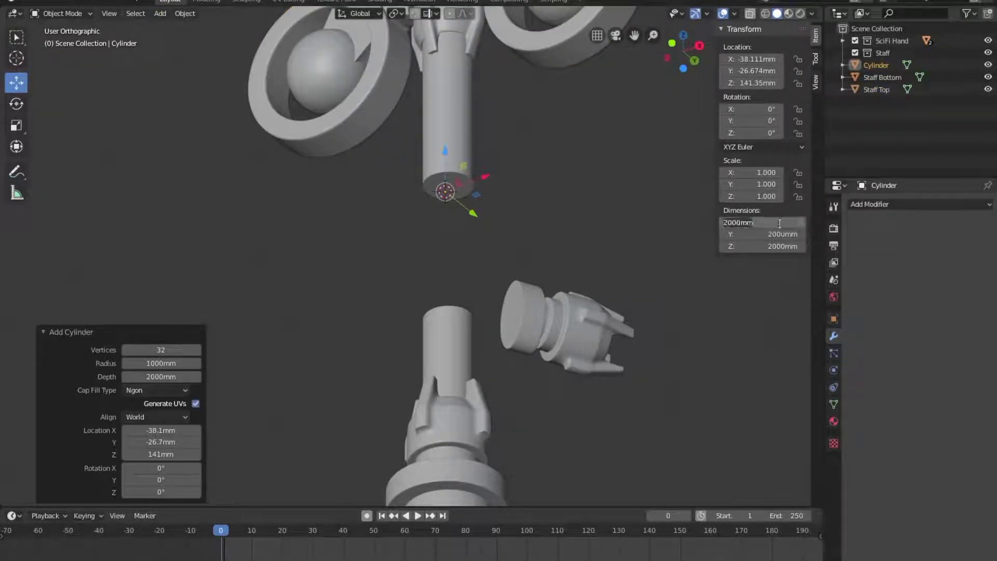
type("3")
key("Tab")
type("3")
key("Tab")
type("3")
key("Return")
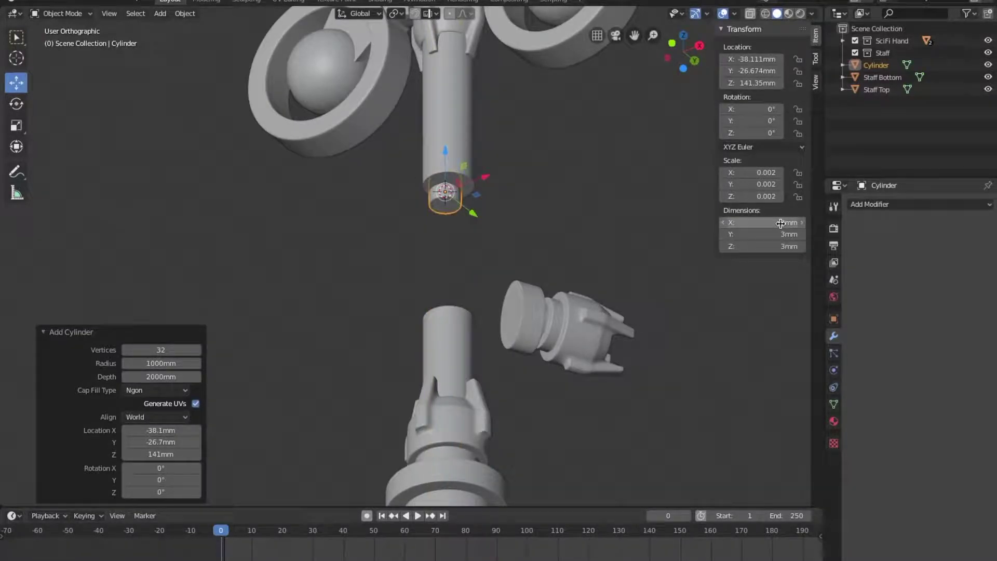
Move the small cylinder along X in front view to centre it under the Staff Top shaft
key("KP_1")
key("g")
key("x")
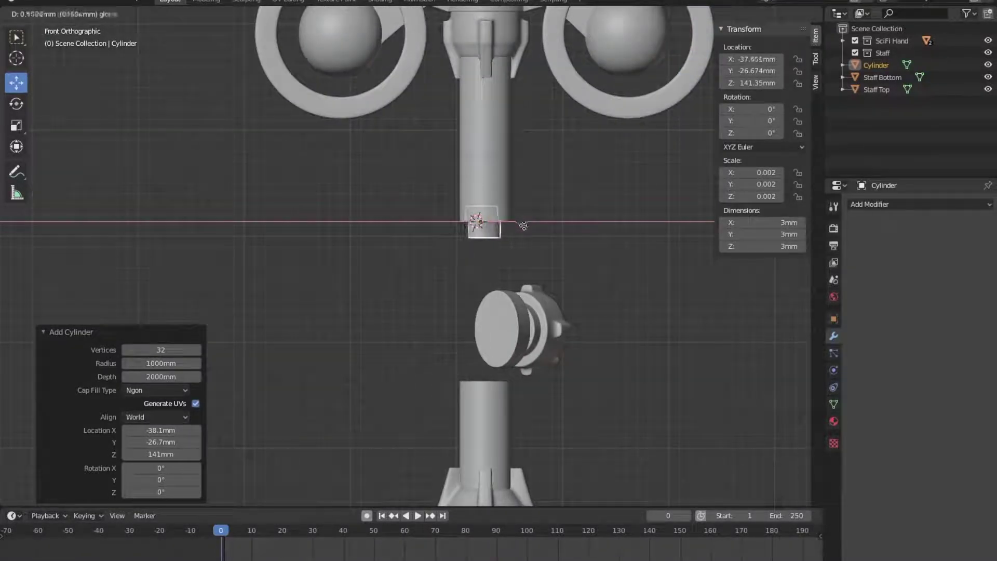
left_click(653, 224)
scroll(521, 226, "up", 2)
scroll(613, 208, "up", 2)
key("g")
key("x")
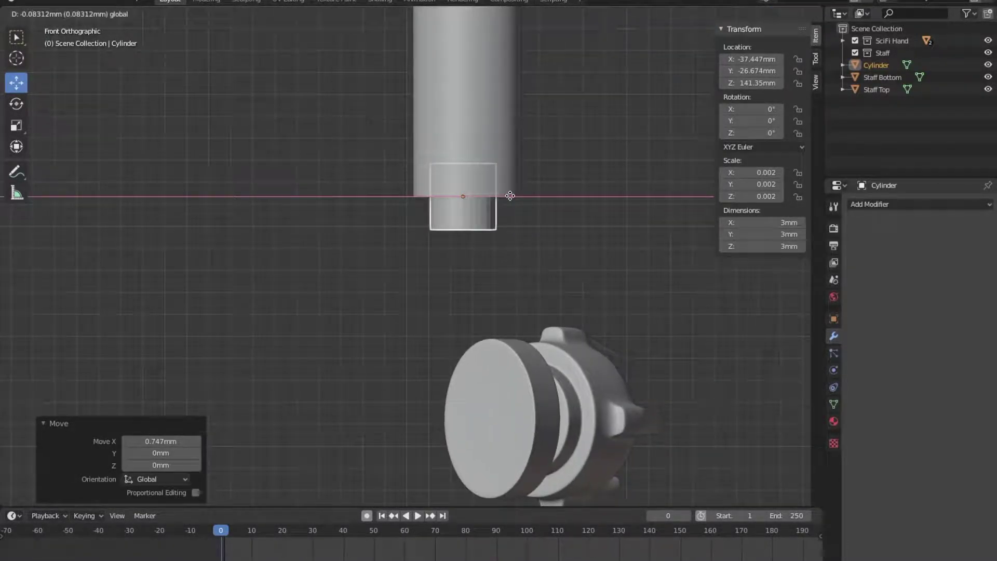
left_click(512, 196)
Move the small cylinder along Y in right view to centre it under the Staff Top shaft
key("KP_3")
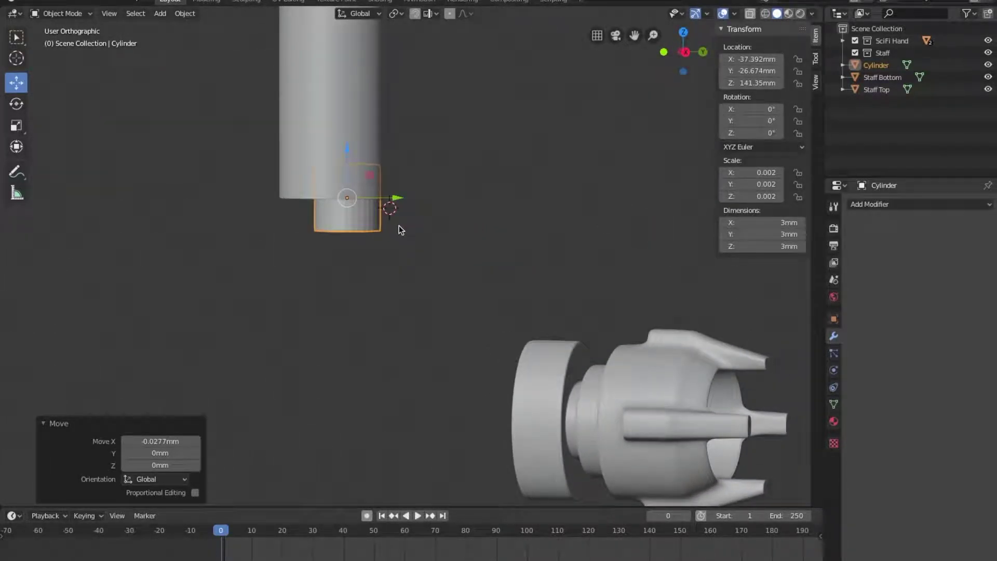
key("g")
key("y")
left_click(387, 218)
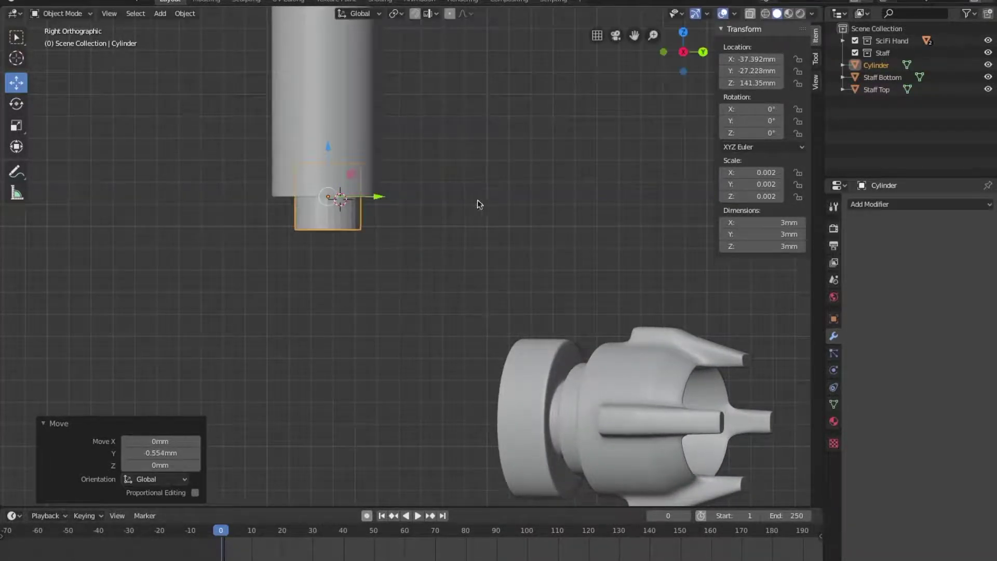
key("g")
key("z")
key("Escape")
key("g")
key("y")
left_click(374, 197)
Check the small cylinder's alignment with Staff Top in X-ray display, with both objects selected
left_click(469, 234)
left_click(315, 131)
left_click(331, 218, "shift")
left_click(750, 14)
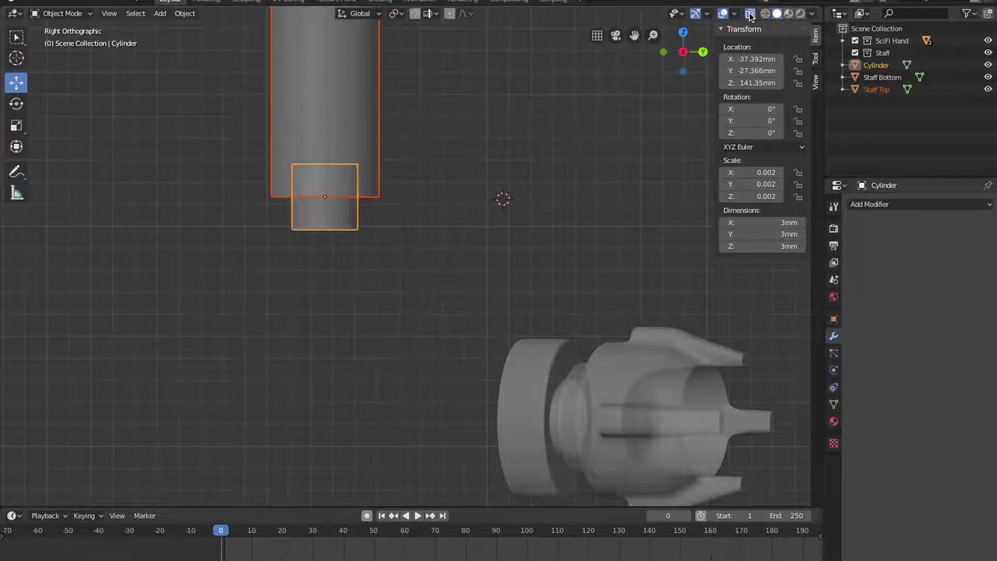
key("alt+z")
left_click_drag(365, 200, 365, 199)
left_click(588, 320)
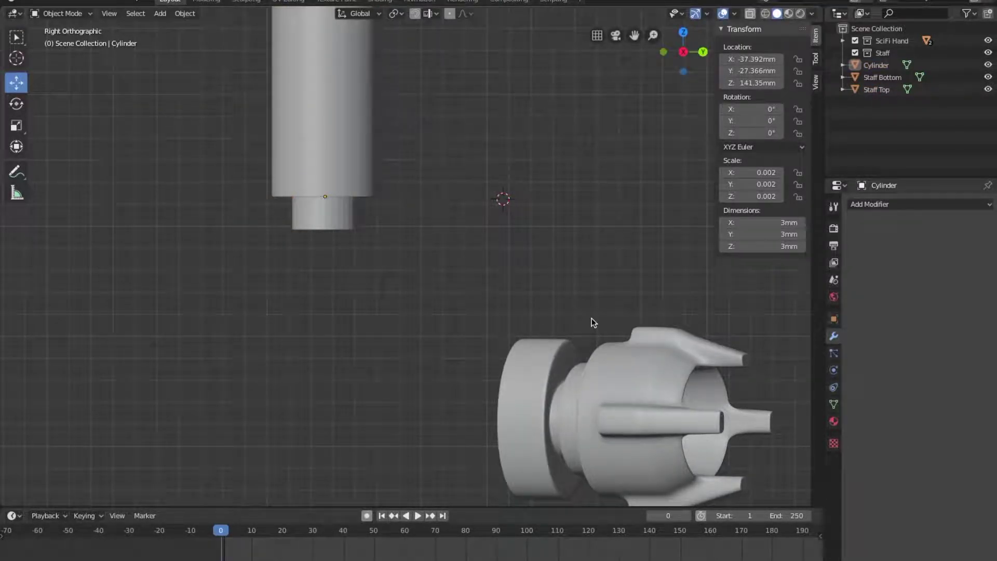
Unhide all objects, and hide Staff Top to expose the small cylinder inside the hand's staff section
key("alt+h")
left_click(590, 282)
middle_click_drag(590, 283, 590, 223)
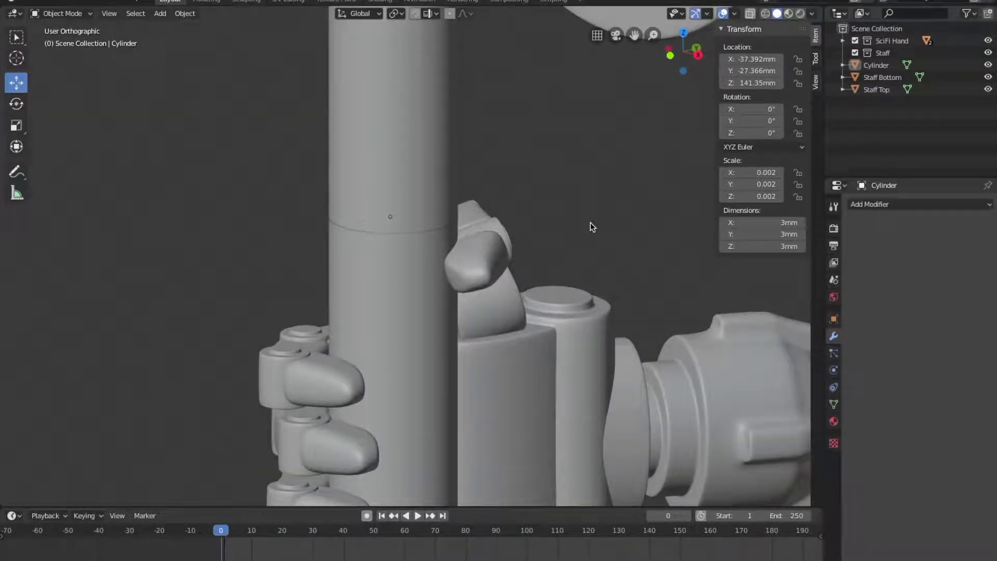
left_click(407, 124)
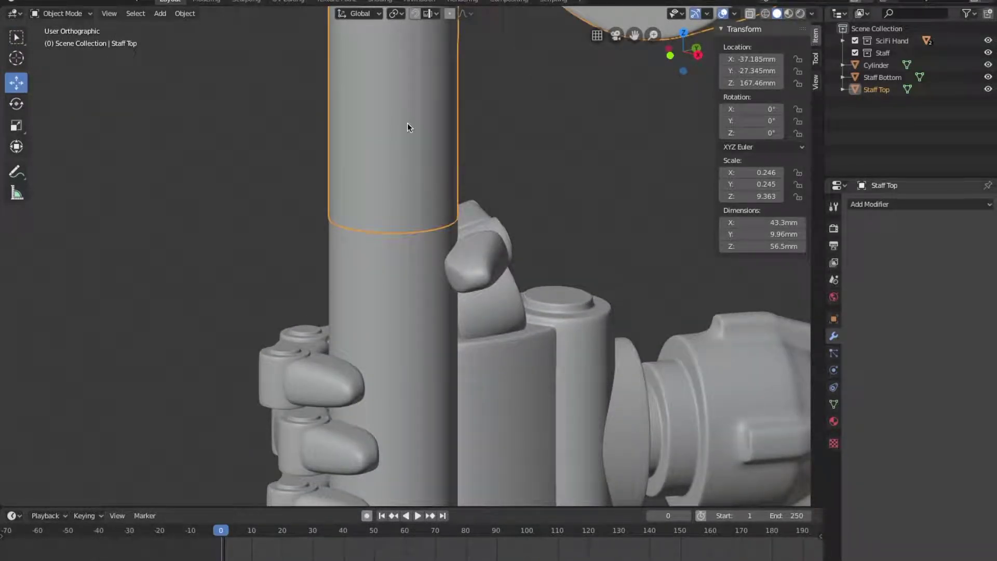
key("h")
Shift the small cylinder slightly along X in top view to centre it on the hand's staff section
middle_click_drag(428, 135, 419, 242)
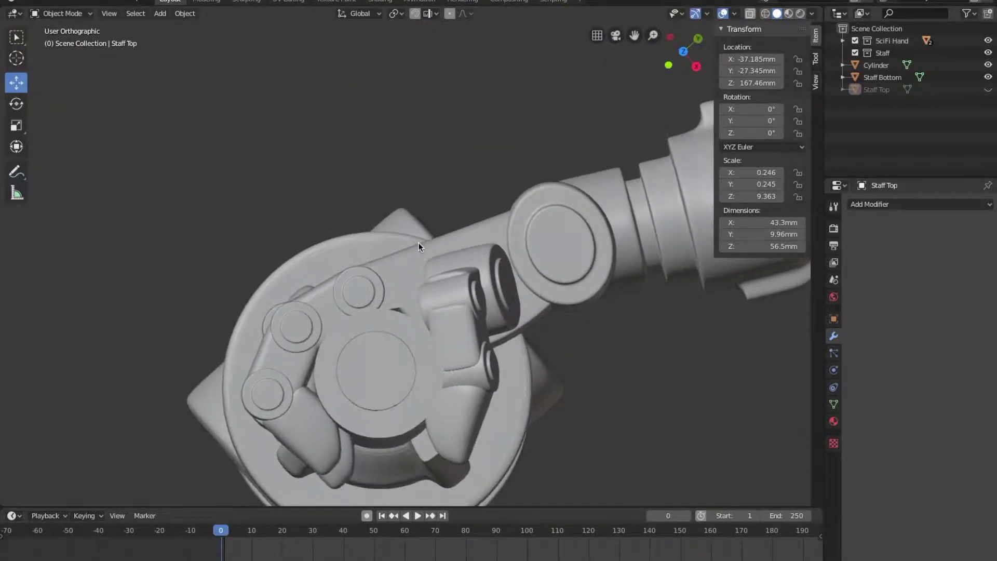
key("KP_7")
left_click(488, 335)
left_click_drag(516, 359, 527, 363)
left_click(532, 400)
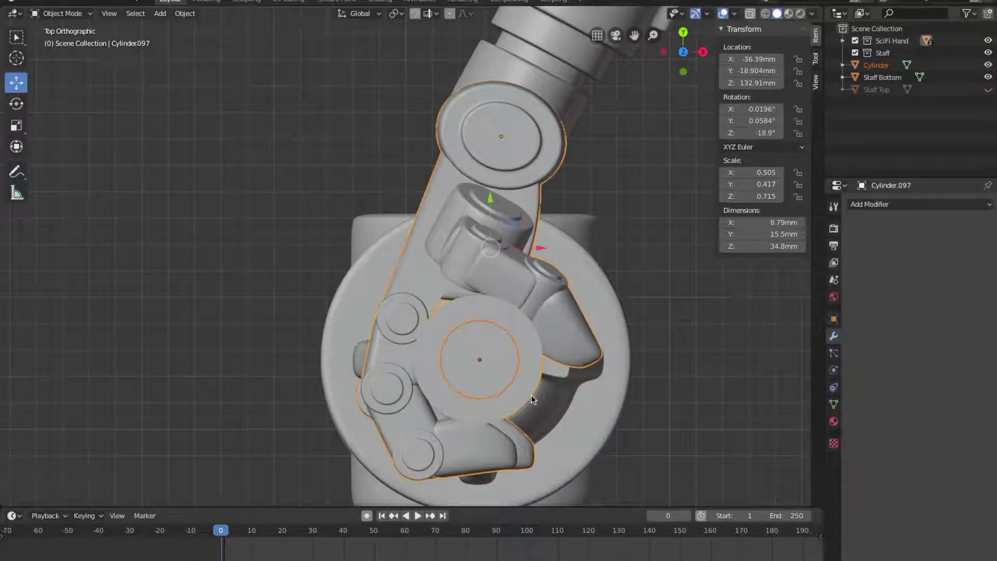
key("alt+a")
Hide the hand mesh and show Staff Top again
middle_click_drag(621, 372, 598, 240)
left_click(430, 251)
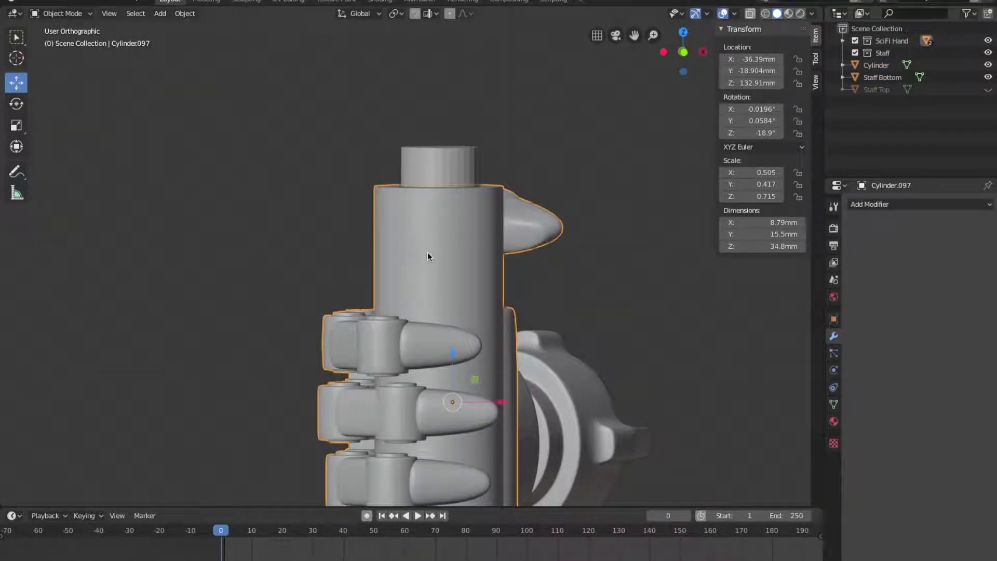
key("h")
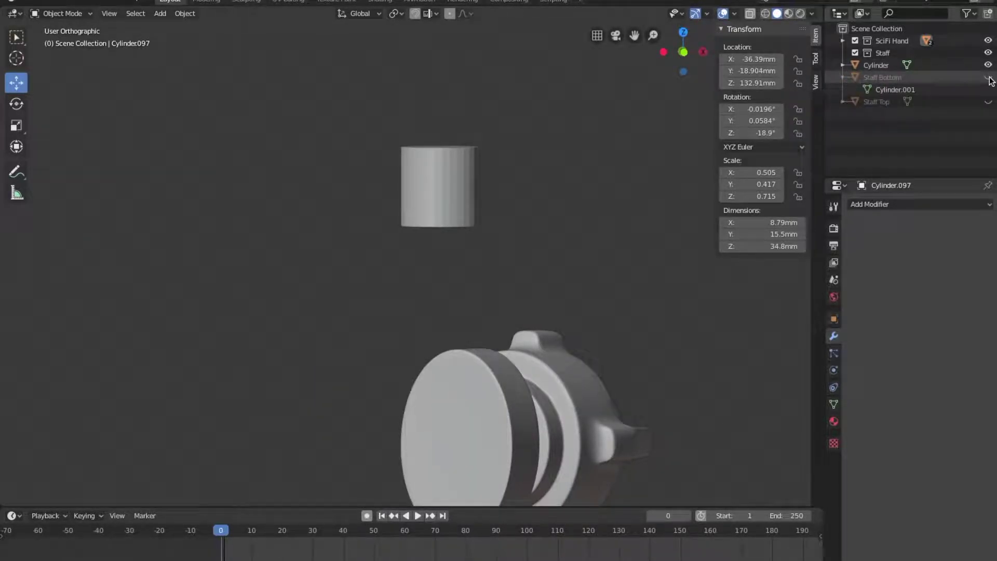
left_click(988, 102)
scroll(601, 134, "up", 4)
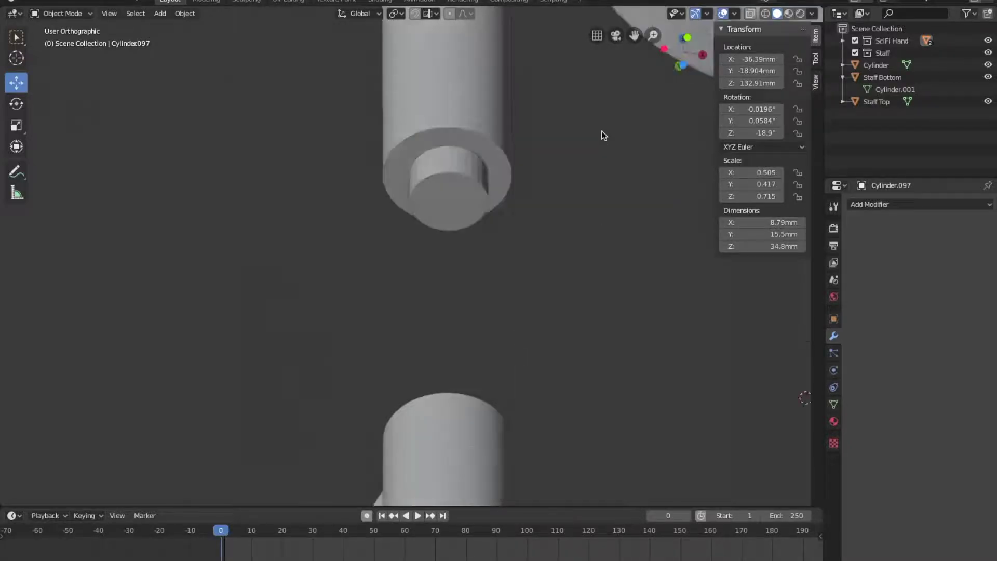
middle_click_drag(601, 134, 529, 88)
scroll(485, 134, "down", 6)
middle_click_drag(485, 136, 482, 216)
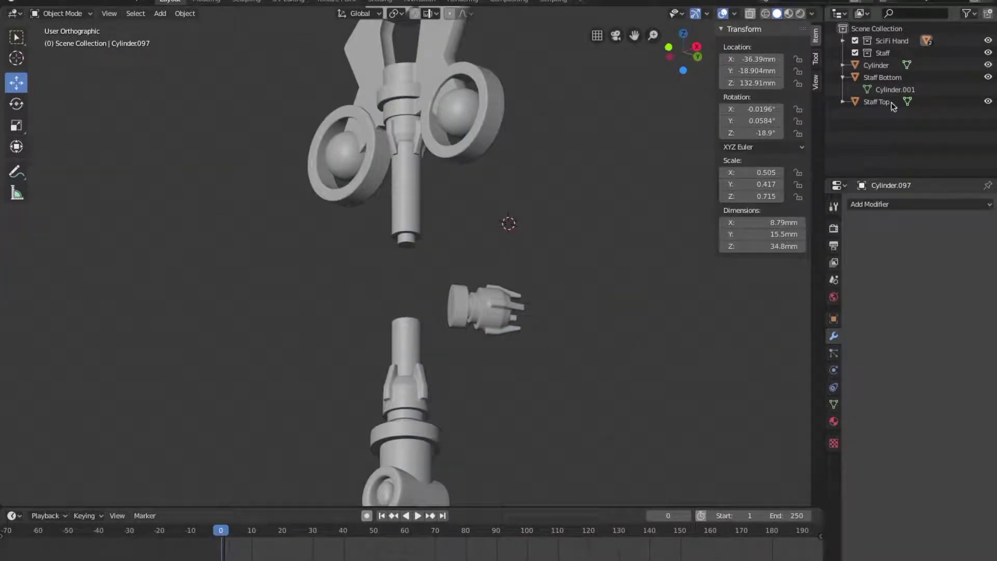
Hide Staff Bottom and inspect the small cylinder's centring on Staff Top from below
left_click(988, 77)
middle_click_drag(433, 67, 440, 165)
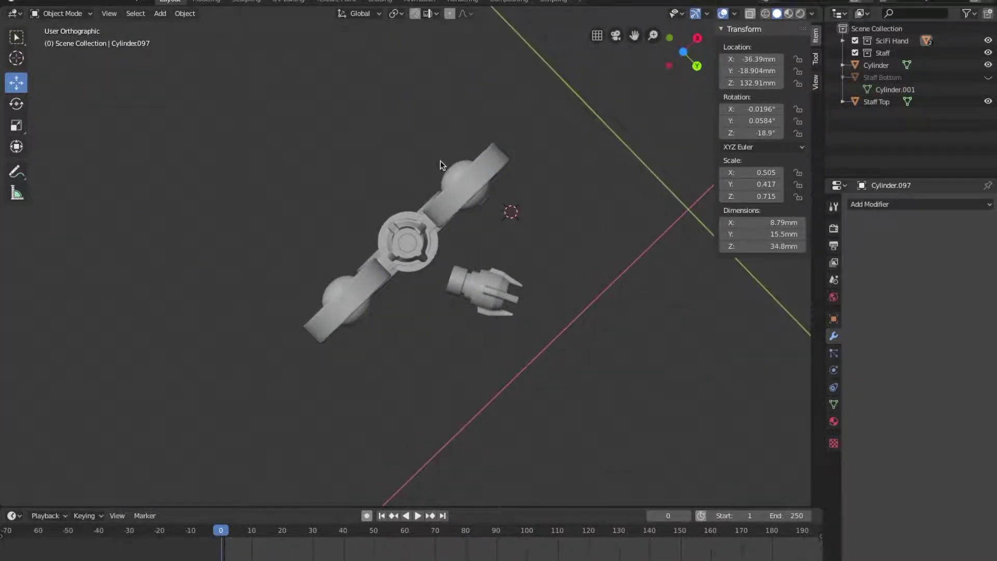
key("ctrl+KP_7")
scroll(446, 165, "up", 9)
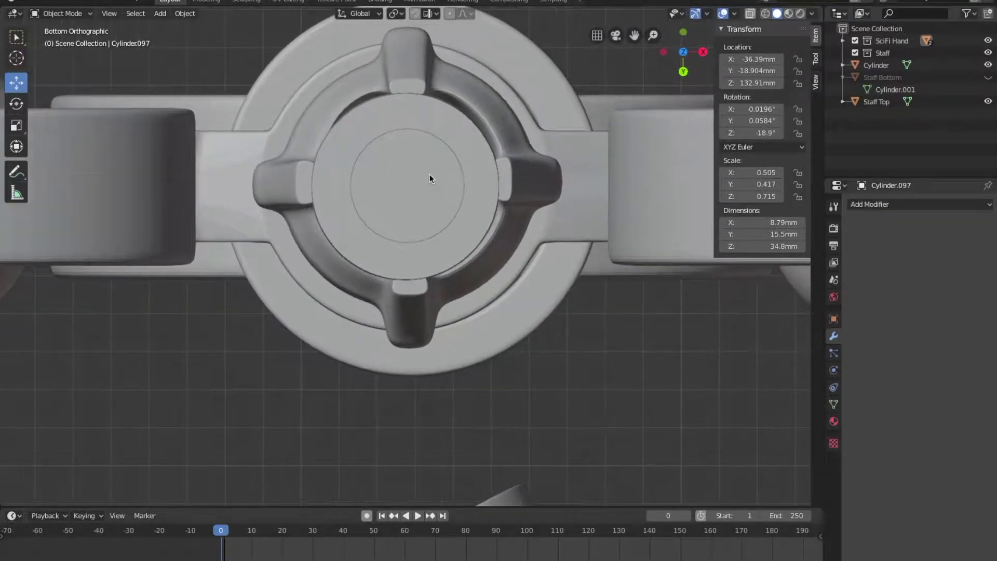
Set the X and Y dimensions of the small connecting cylinder to 3.15 mm
key("KP_1")
scroll(505, 200, "down", 6)
middle_click_drag(497, 192, 488, 261, "shift")
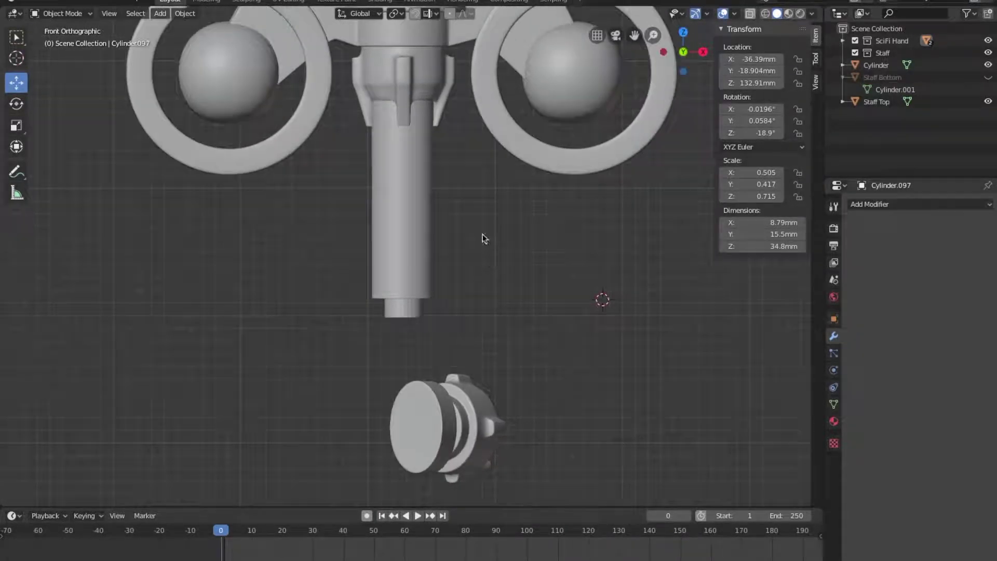
left_click(422, 234)
left_click(404, 315)
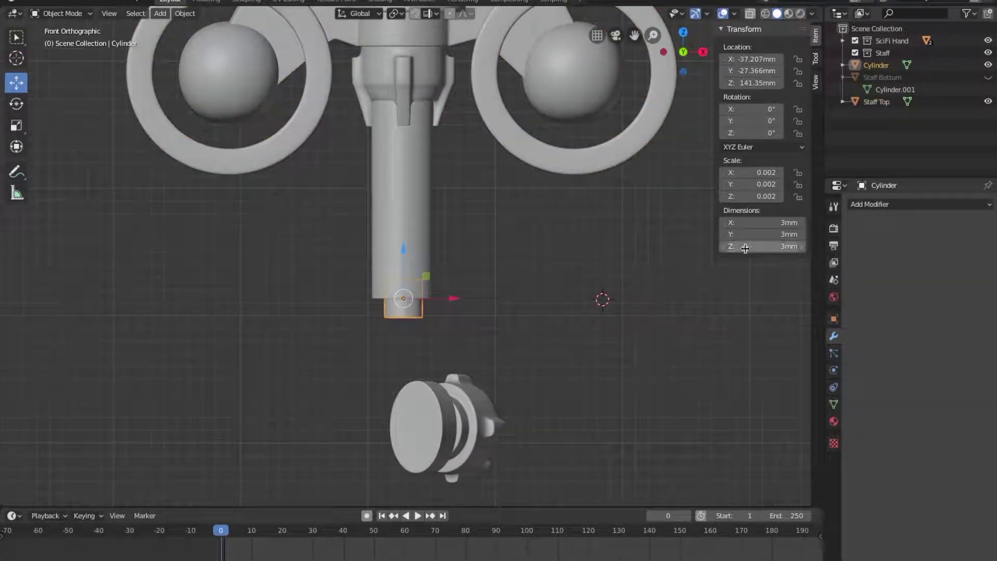
left_click(788, 223)
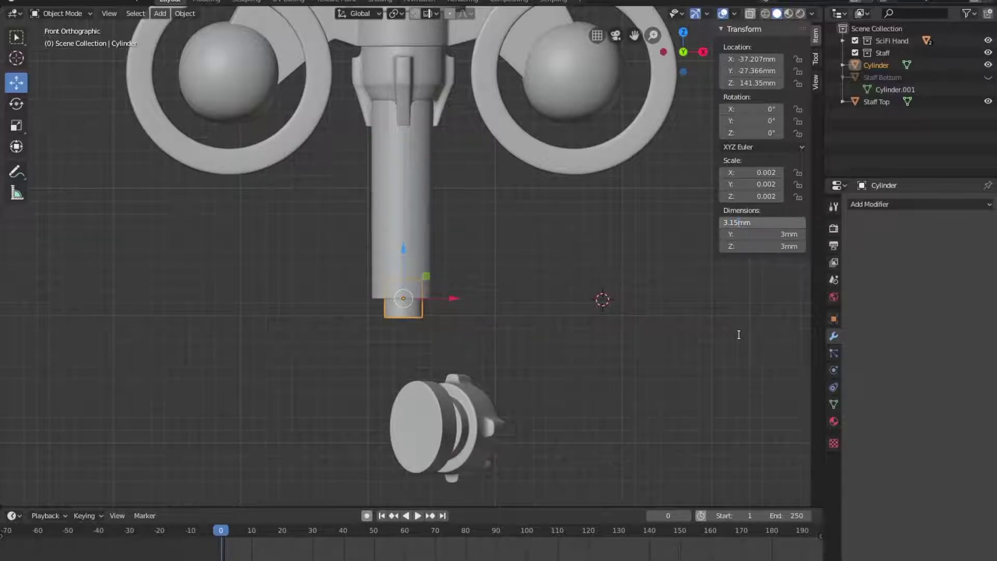
type("3.15mm")
key("Tab")
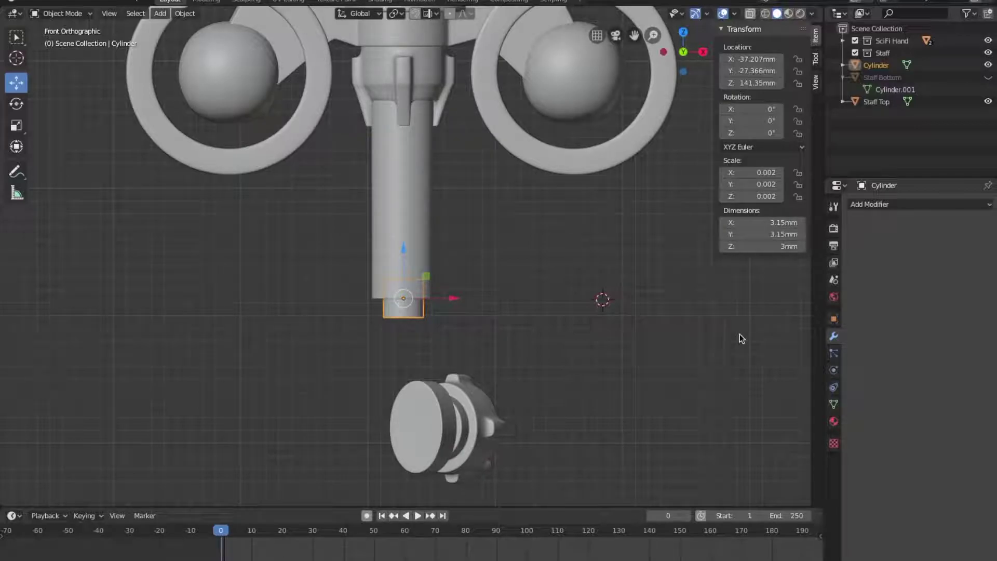
Hide Staff Top to expose the whole small connecting cylinder
left_click(523, 325)
middle_click_drag(523, 325, 679, 275)
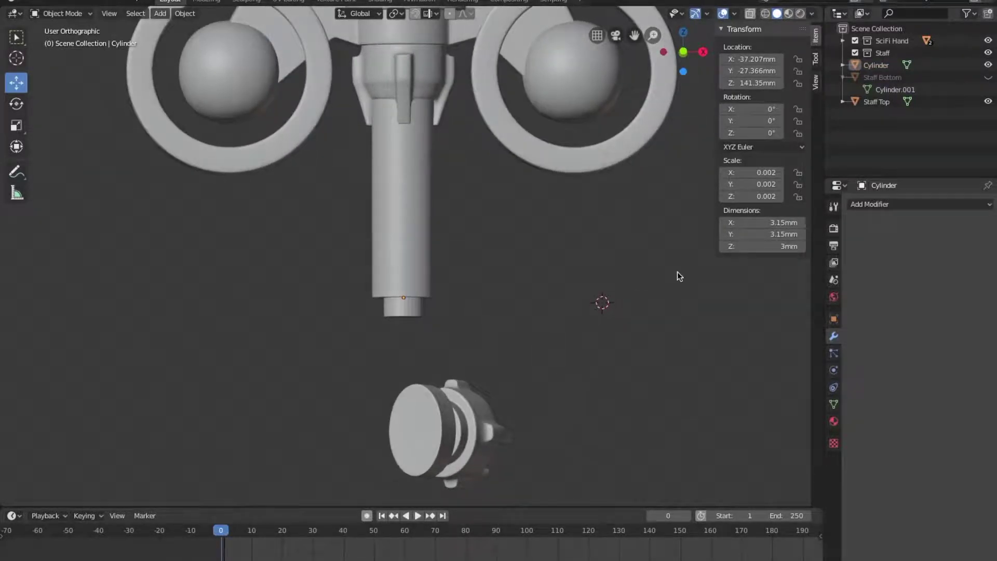
left_click(413, 235)
key("h")
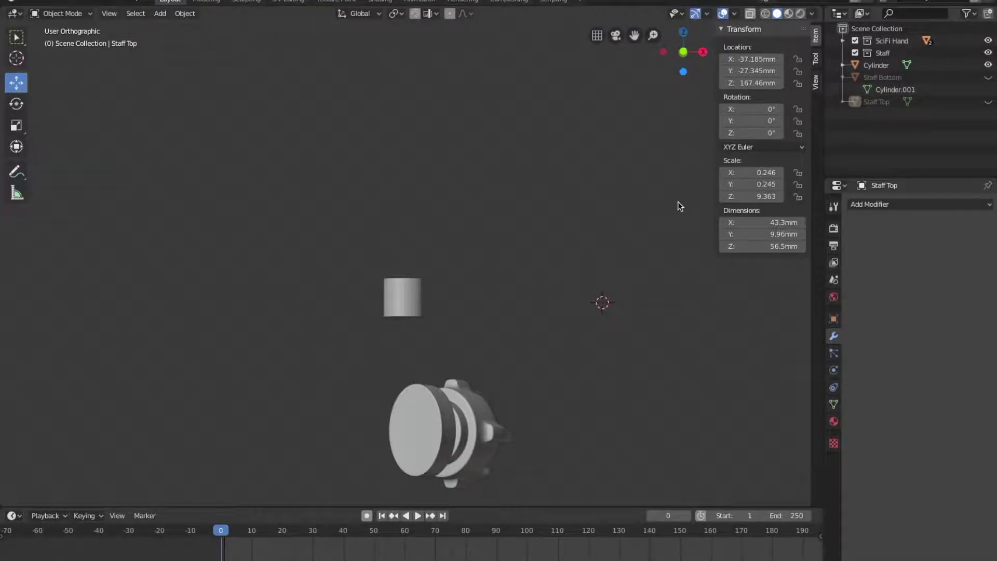
Show all hidden parts again and hide only Staff Top to expose the cylinder above the hand
key("alt+h")
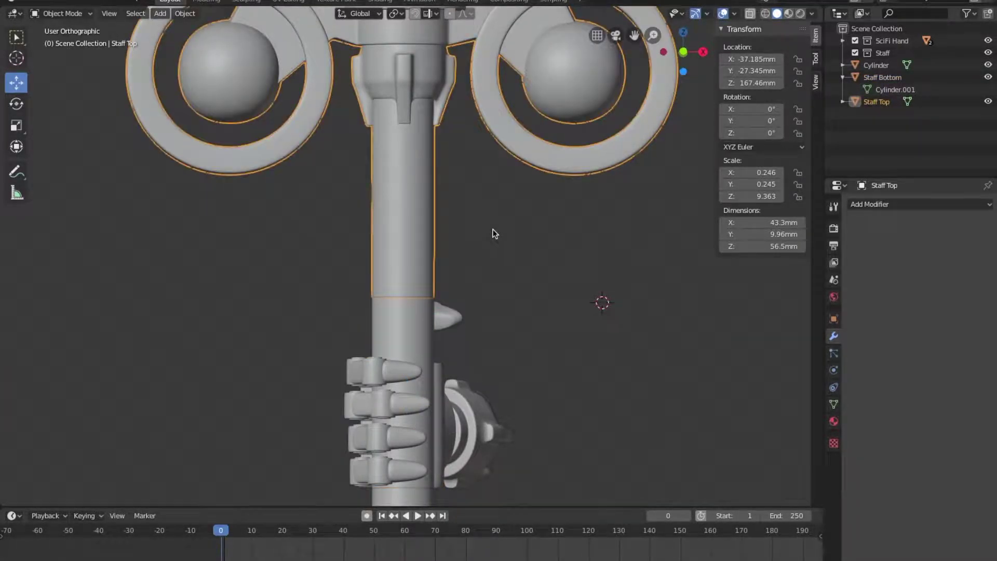
key("h")
middle_click_drag(508, 251, 466, 306)
scroll(466, 307, "up", 5)
middle_click_drag(460, 254, 417, 206)
Cut the small cylinder's socket into the hand mesh with a Boolean Difference modifier and apply it
left_click(417, 207)
left_click(424, 297)
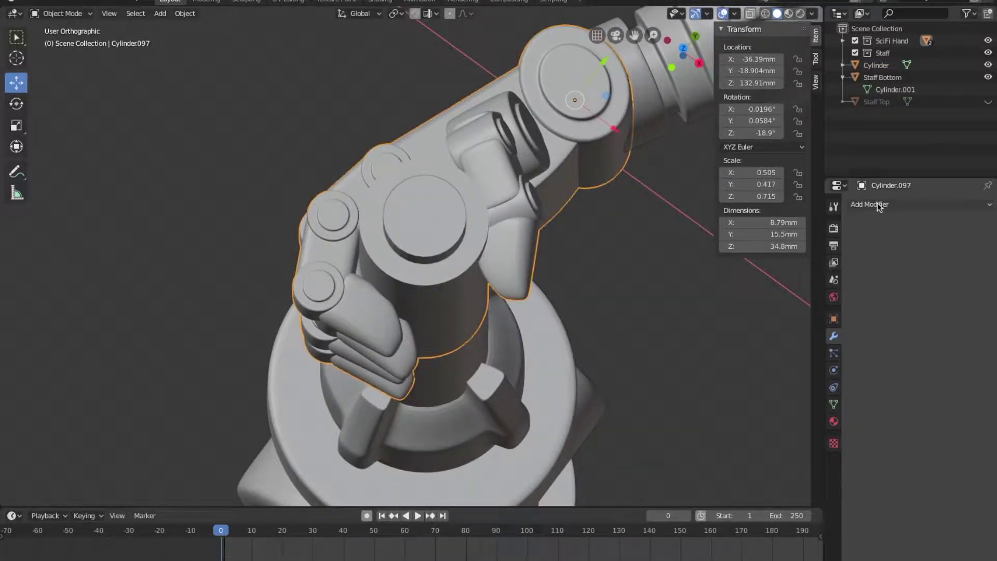
left_click(878, 204)
left_click(613, 265)
left_click(985, 272)
left_click(424, 223)
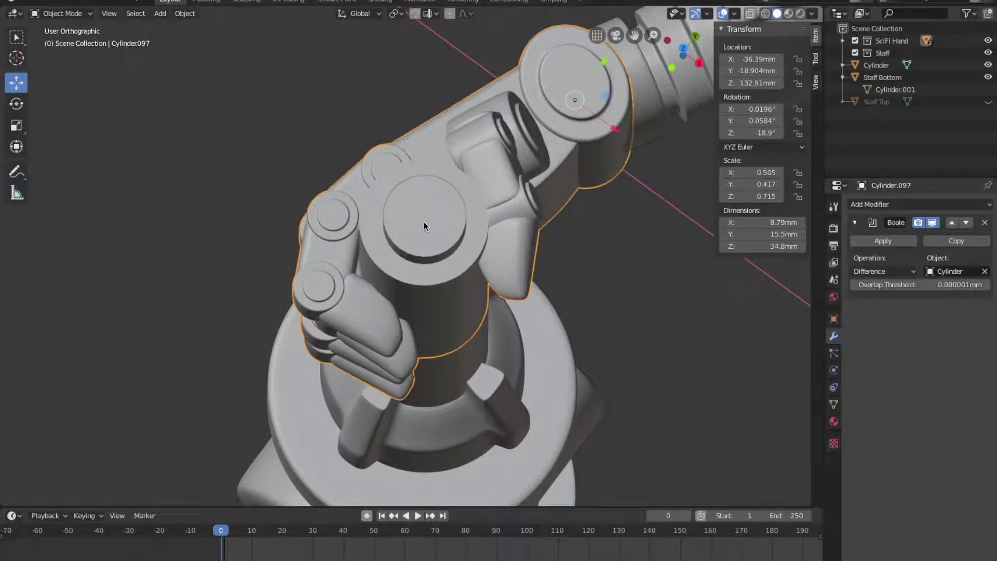
left_click(905, 250)
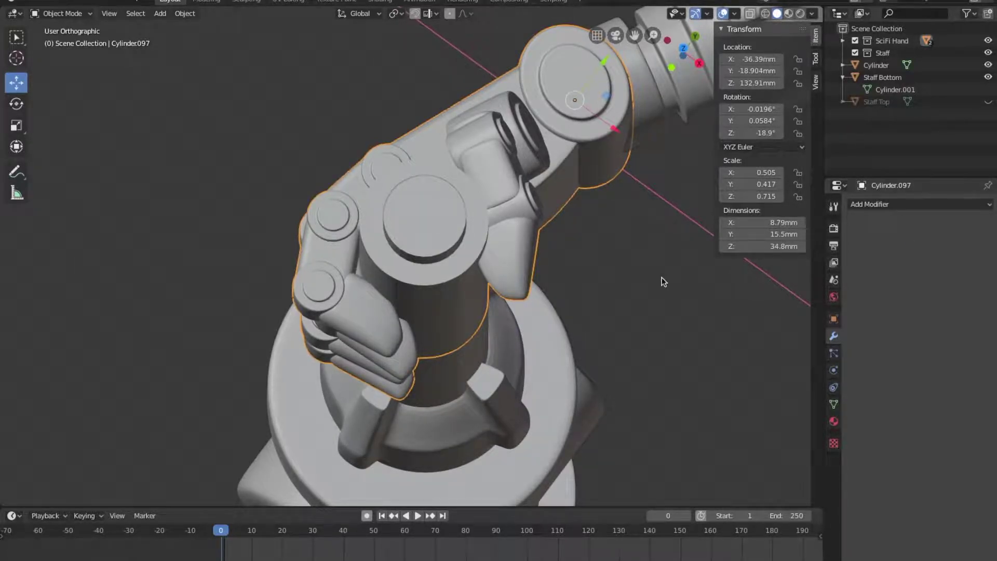
Set the X and Y dimensions of the small connecting cylinder to 3 mm
left_click(457, 215)
type("3")
key("Tab")
type("3")
key("Return")
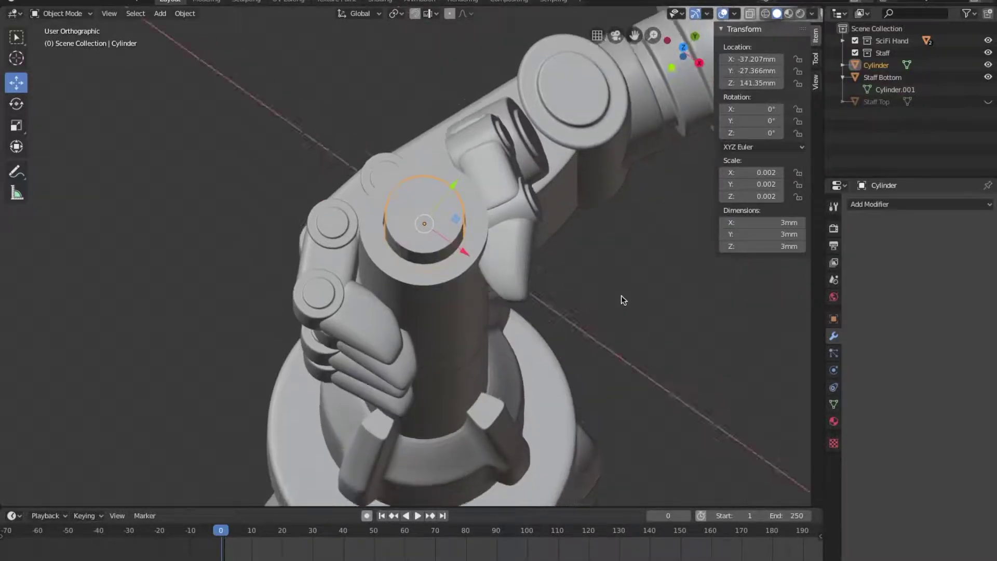
Hide the hand mesh and show Staff Top again
middle_click_drag(621, 295, 626, 240)
left_click(457, 347)
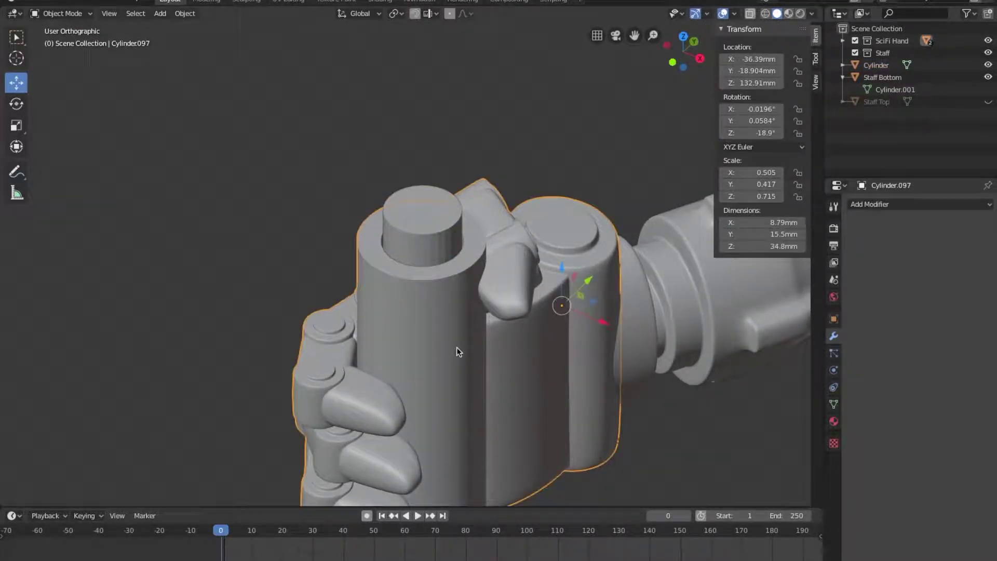
key("h")
left_click(988, 102)
middle_click_drag(621, 203, 627, 147)
Join the small cylinder to Staff Top with a Boolean Union modifier and apply it
left_click(432, 170)
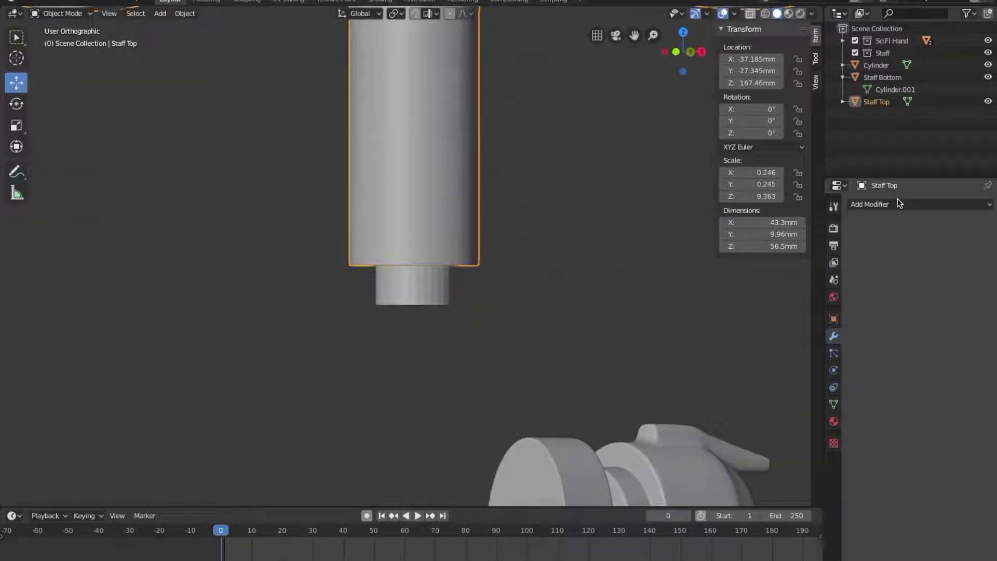
left_click(878, 204)
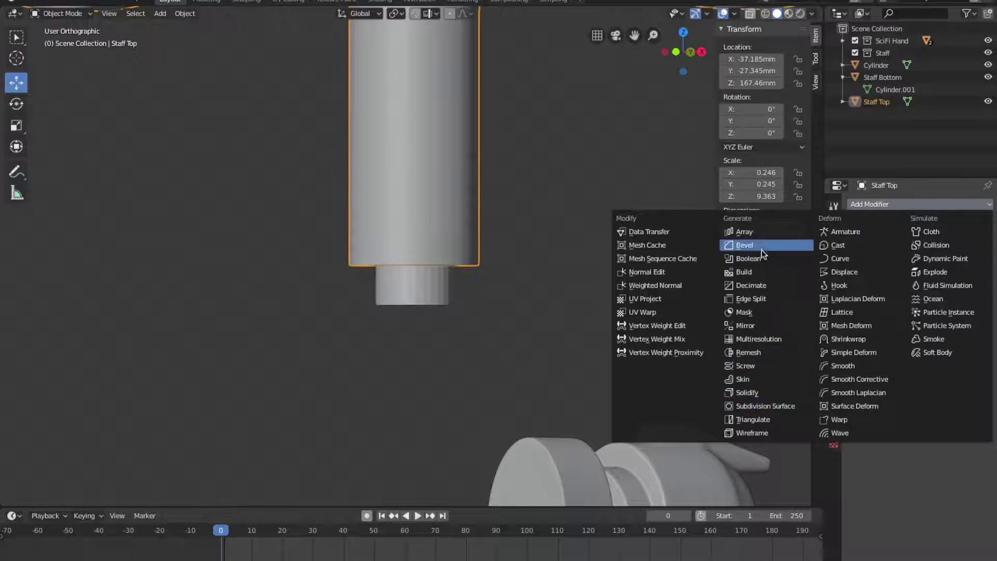
left_click(748, 258)
left_click(885, 271)
left_click(901, 285)
left_click(985, 271)
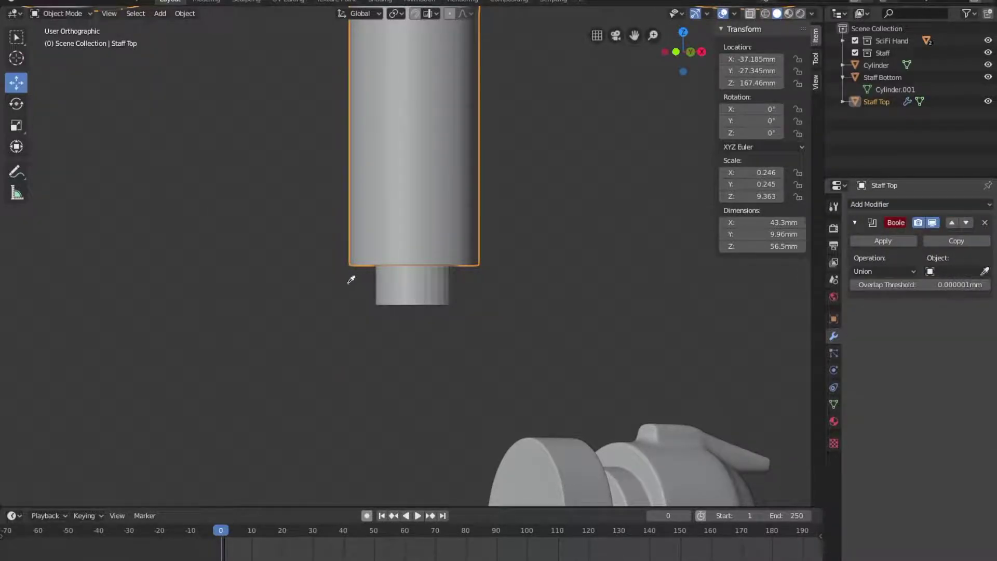
left_click(429, 284)
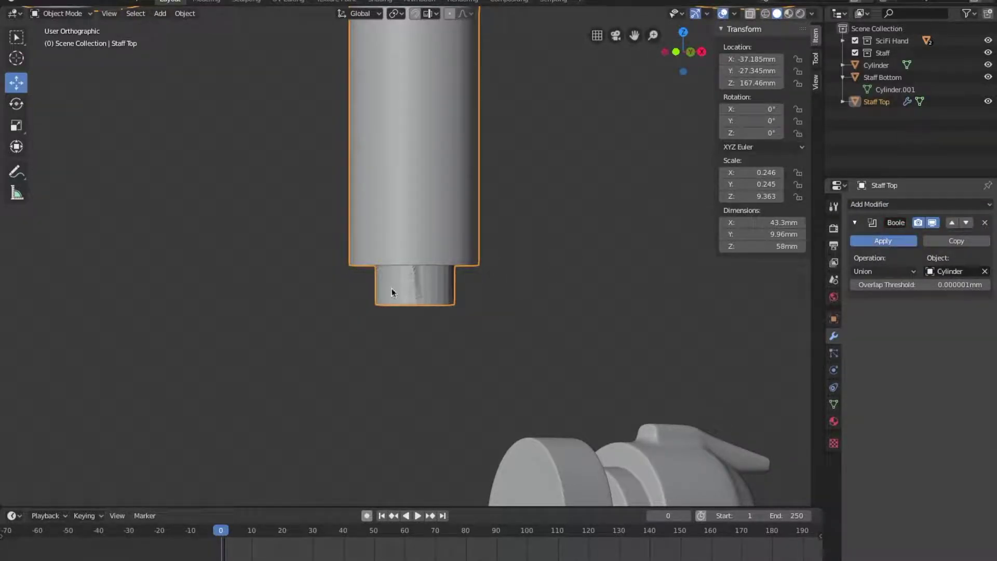
left_click(883, 241)
Move the separate small cylinder down from Staff Top onto the upper end of Staff Bottom
left_click(437, 286)
left_click_drag(458, 267, 299, 281)
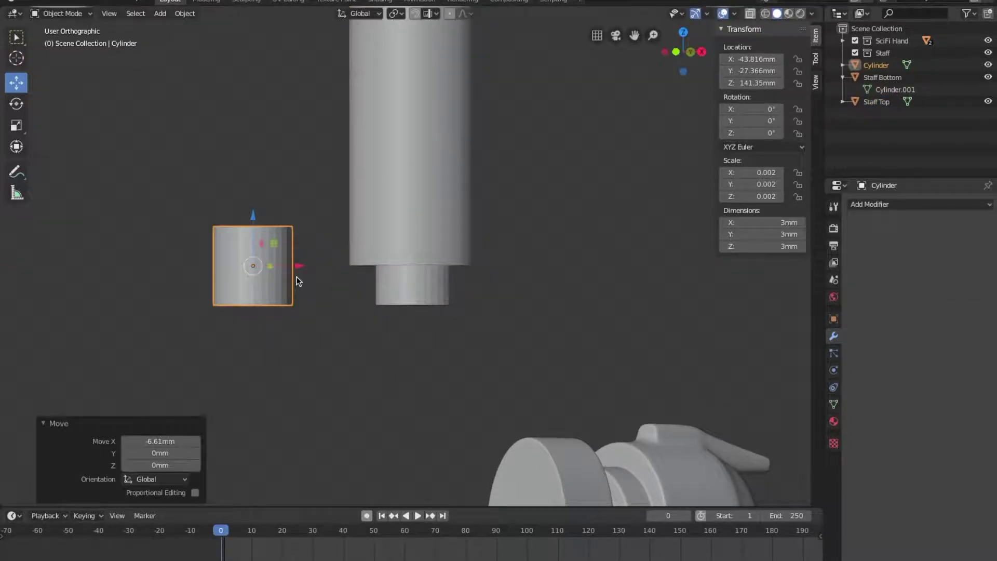
scroll(400, 307, "down", 5)
left_click_drag(346, 166, 364, 325)
scroll(366, 318, "up", 4)
key("g")
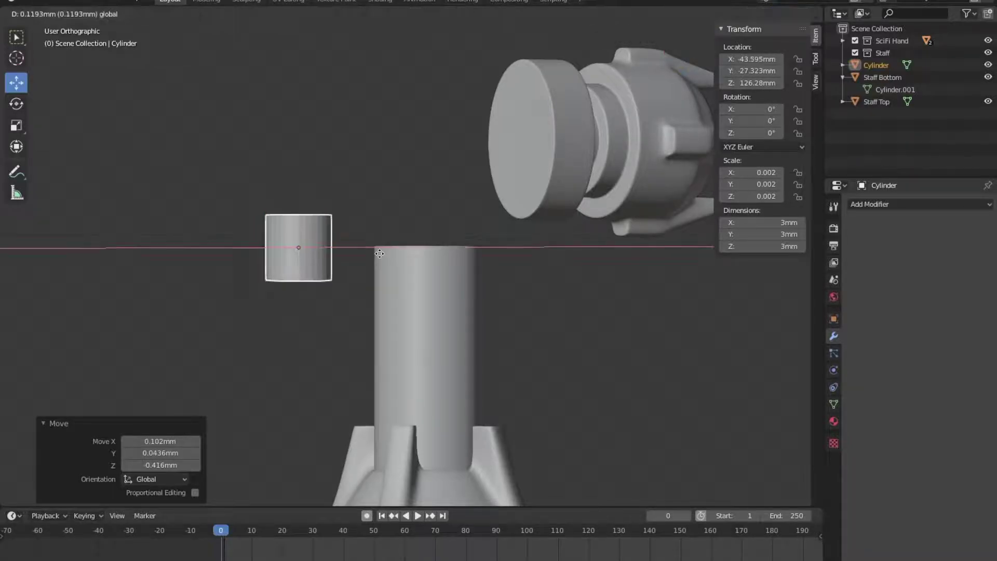
left_click(463, 266)
Hide Staff Top to expose the small cylinder on the upper end of Staff Bottom
middle_click_drag(463, 266, 462, 413)
left_click(435, 146)
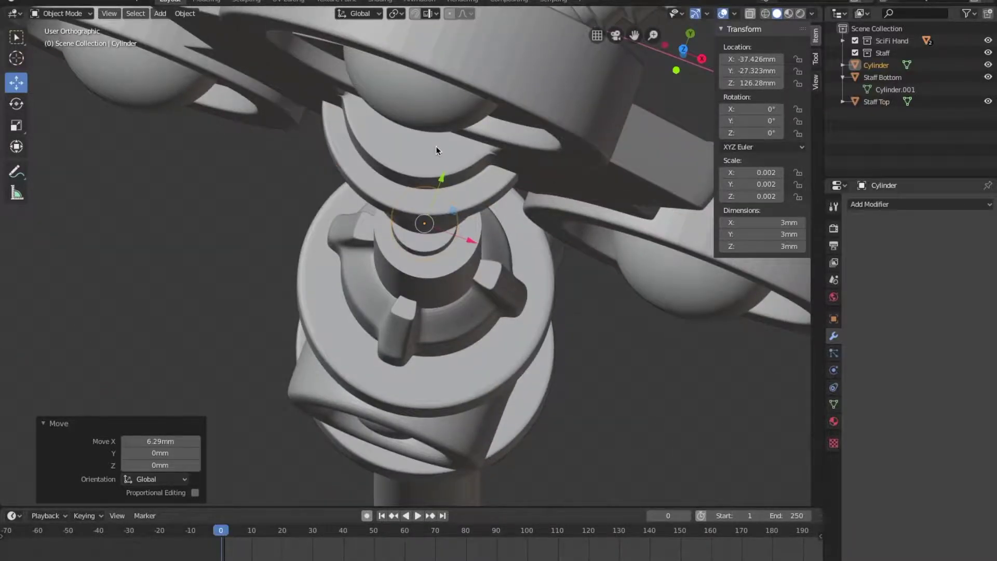
middle_click_drag(435, 145, 426, 183)
key("h")
middle_click_drag(434, 128, 410, 268)
left_click(404, 261)
Centre the small cylinder on Staff Bottom's end face as seen from above
key("KP_7")
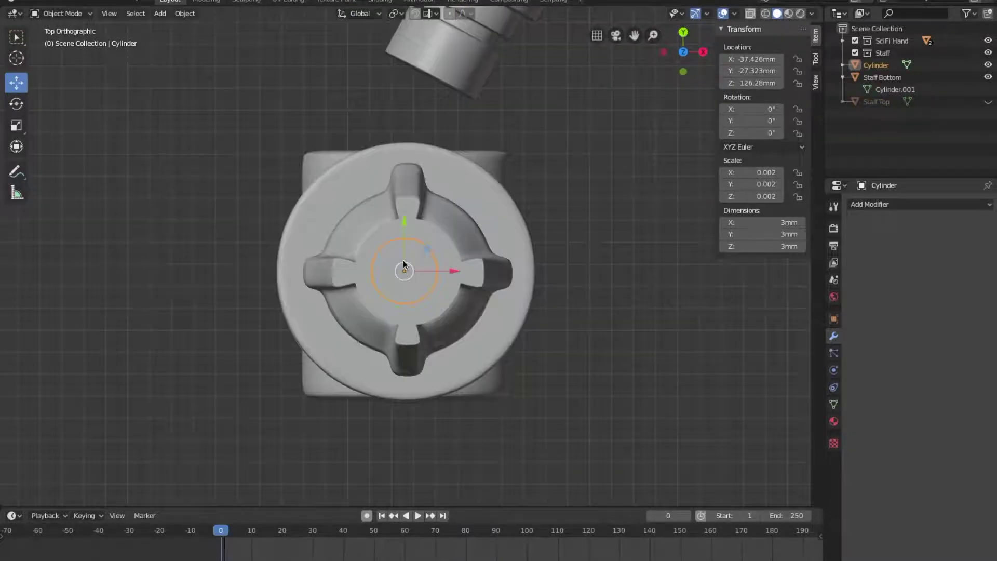
scroll(403, 260, "up", 2)
scroll(403, 307, "up", 3)
key("g")
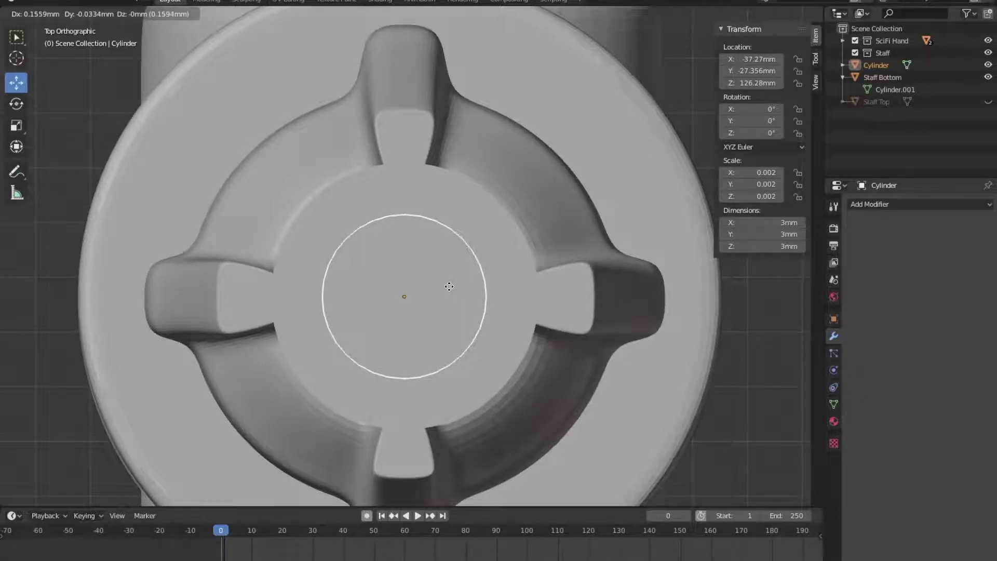
left_click(451, 292)
scroll(447, 275, "down", 4)
Fine-tune the small cylinder's centring on Staff Bottom along Y in the right side view
middle_click_drag(443, 263, 476, 222)
key("KP_3")
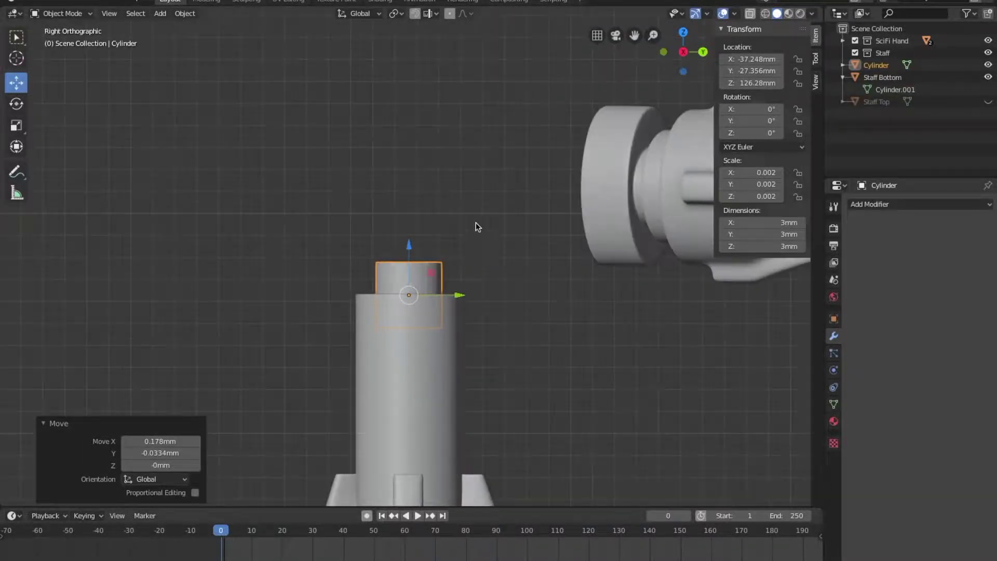
left_click_drag(462, 296, 461, 293)
mouse_move(461, 294)
middle_mouse_down()
mouse_move(463, 352)
mouse_move(449, 304)
middle_mouse_up()
key("KP_3")
left_click_drag(459, 294, 461, 293)
middle_click_drag(448, 373, 433, 500)
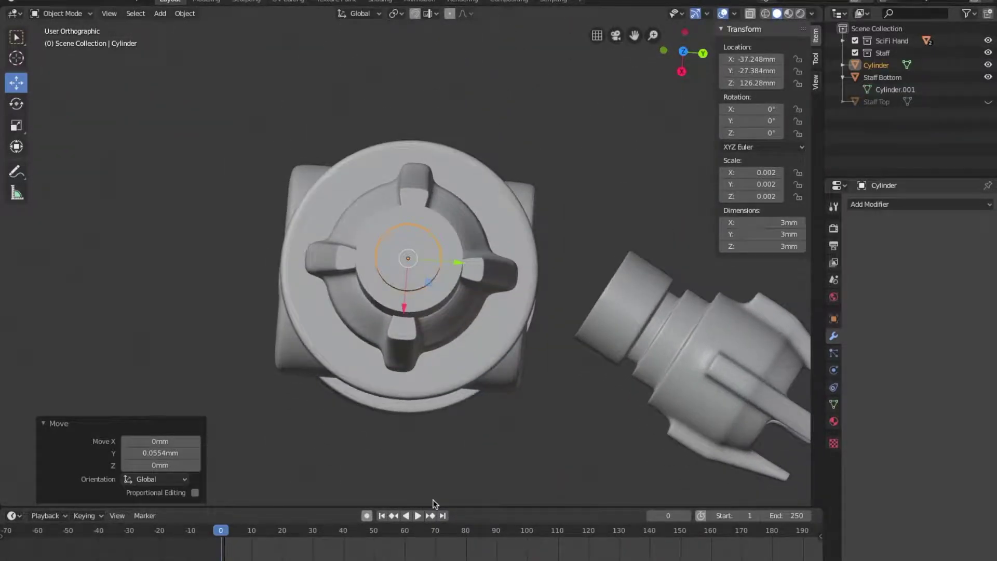
Hide Staff Bottom and show the hand mesh Cylinder.097 again around the small cylinder
key("KP_1")
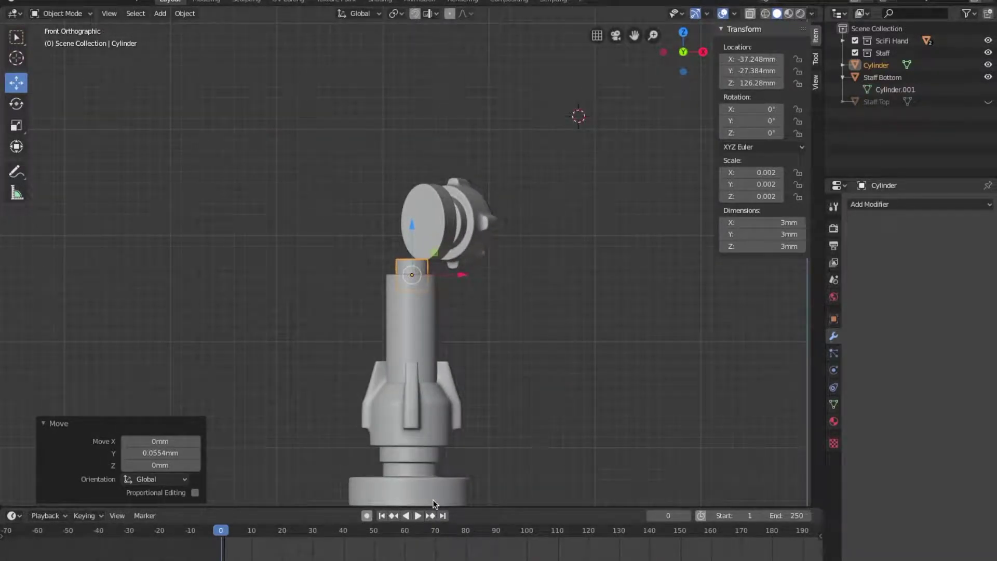
left_click(423, 409)
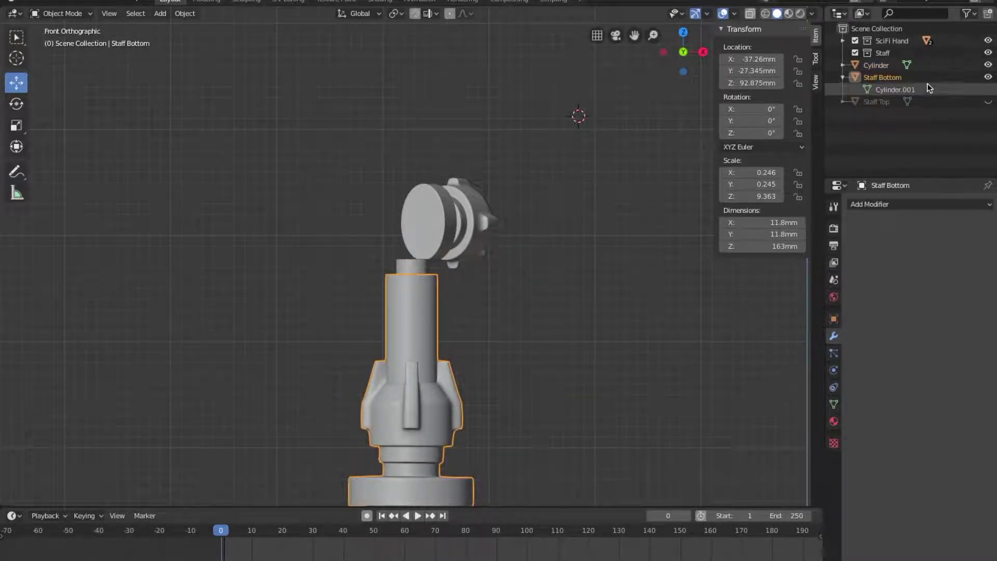
left_click(988, 77)
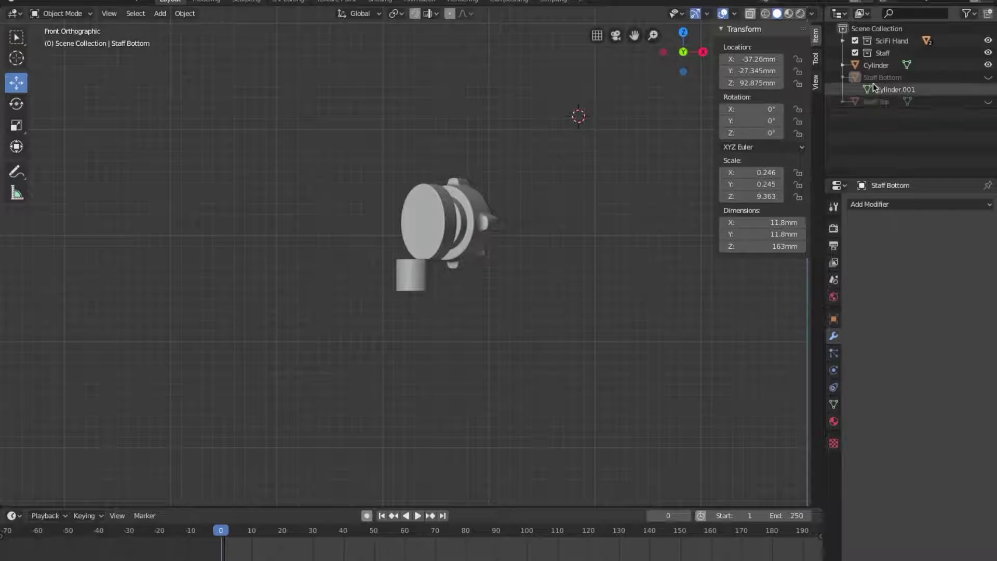
left_click(842, 41)
left_click(988, 53)
middle_click_drag(457, 219, 373, 178)
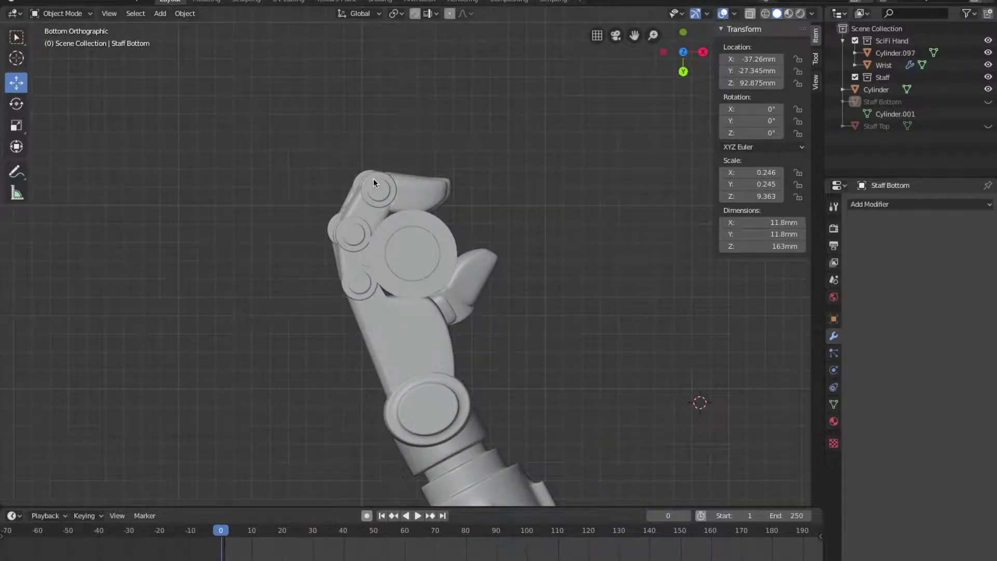
key("KP_1")
Enlarge the small cylinder at the hand's lower end to 3.15 mm in X and Y
left_click(419, 311)
left_click(419, 311)
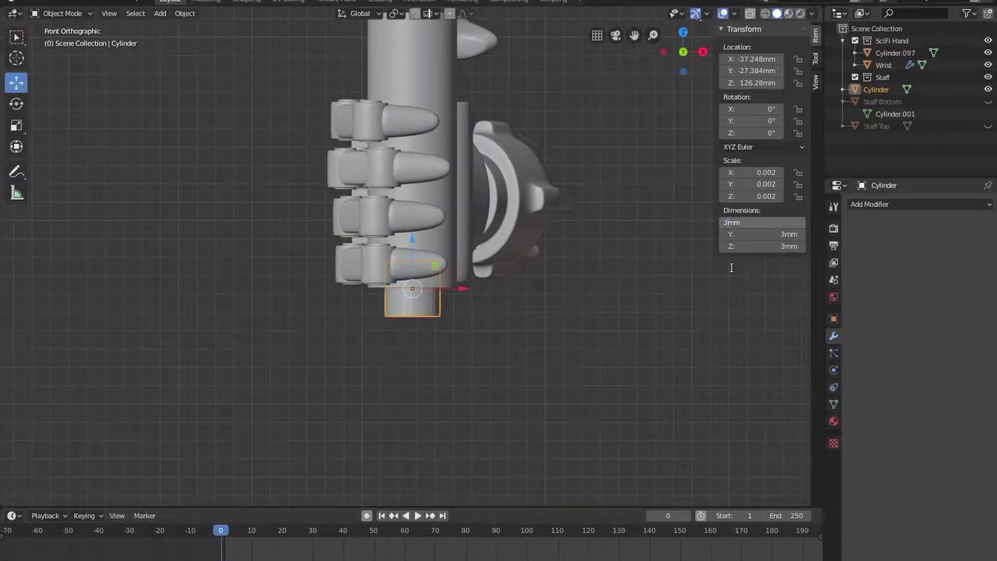
key("Tab")
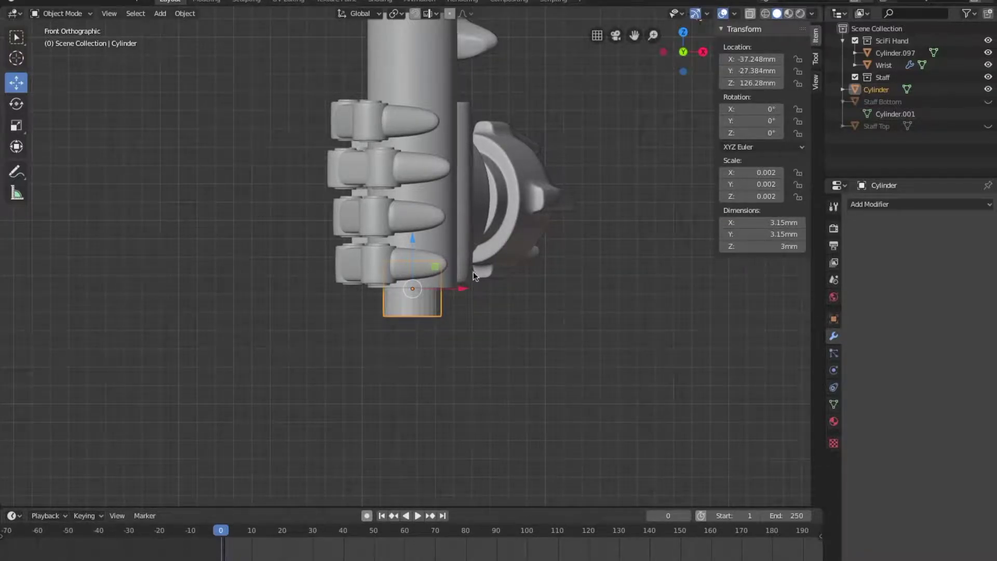
Subtract the small cylinder from the lower end of the hand mesh with a Boolean Difference modifier and apply it
left_click(421, 42)
left_click(890, 204)
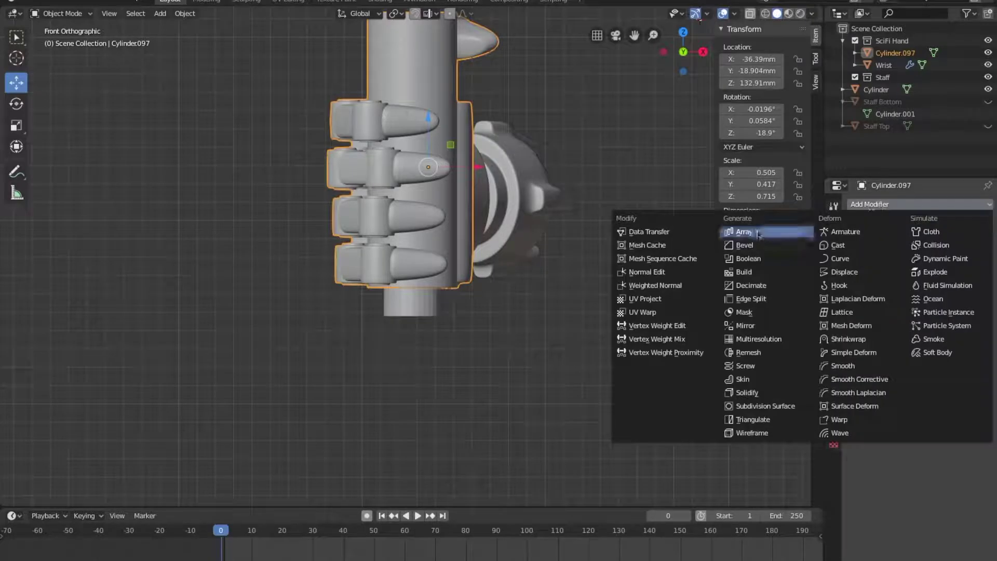
left_click(748, 258)
left_click(455, 305)
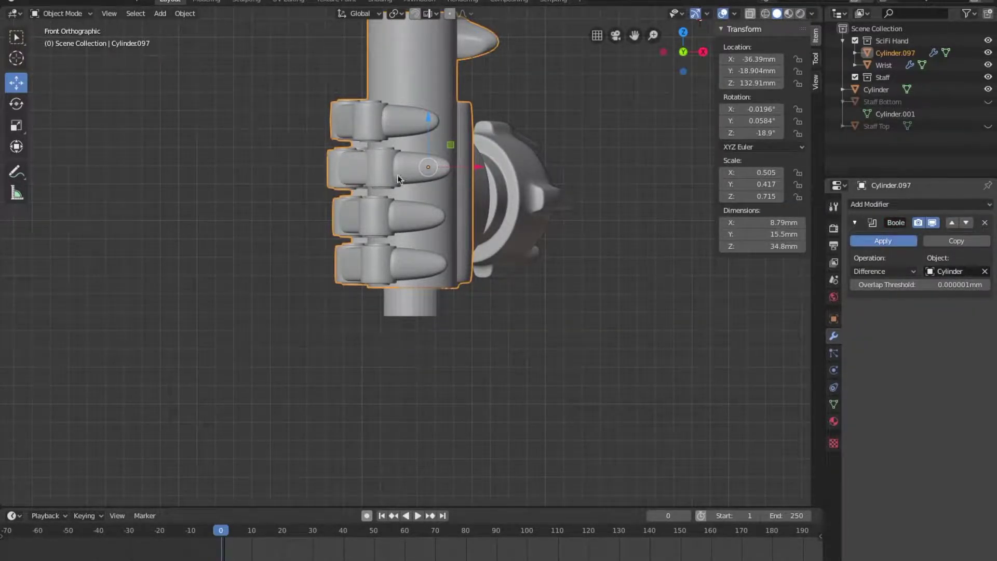
left_click(883, 241)
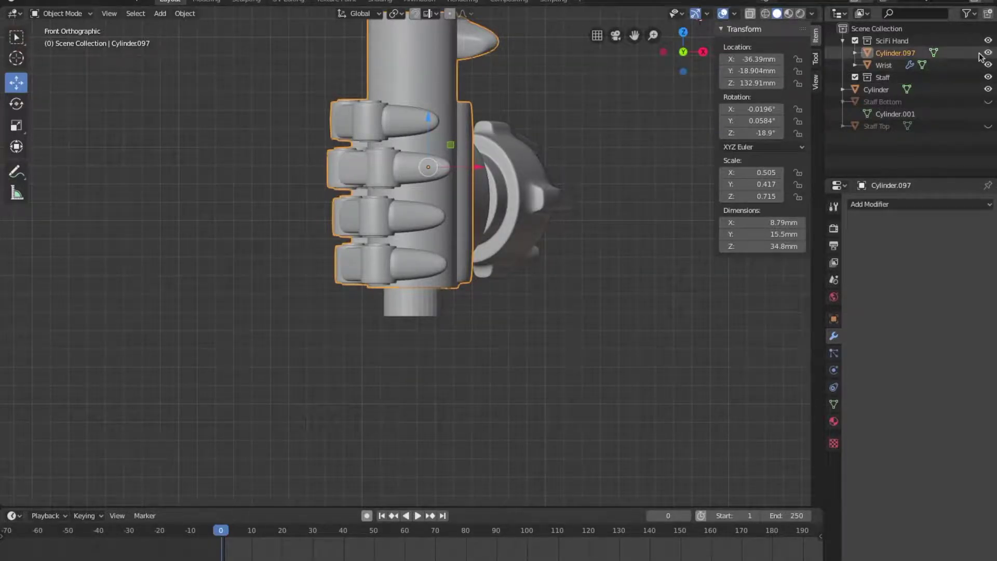
Identify the hand mesh by toggling Cylinder.097's visibility, and rename the object to Hand
left_click(988, 52)
left_click(988, 53)
double_click(895, 52)
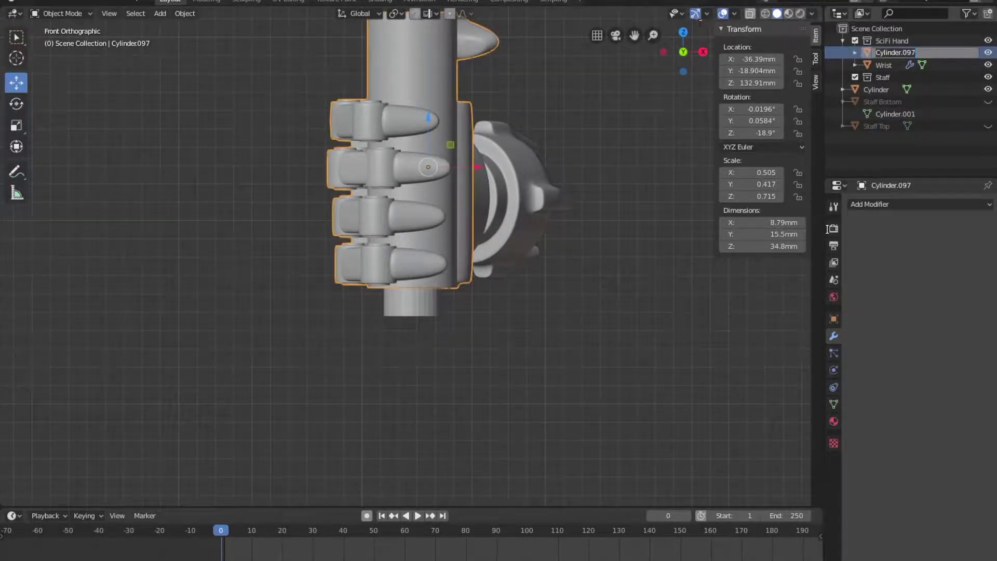
key("Return")
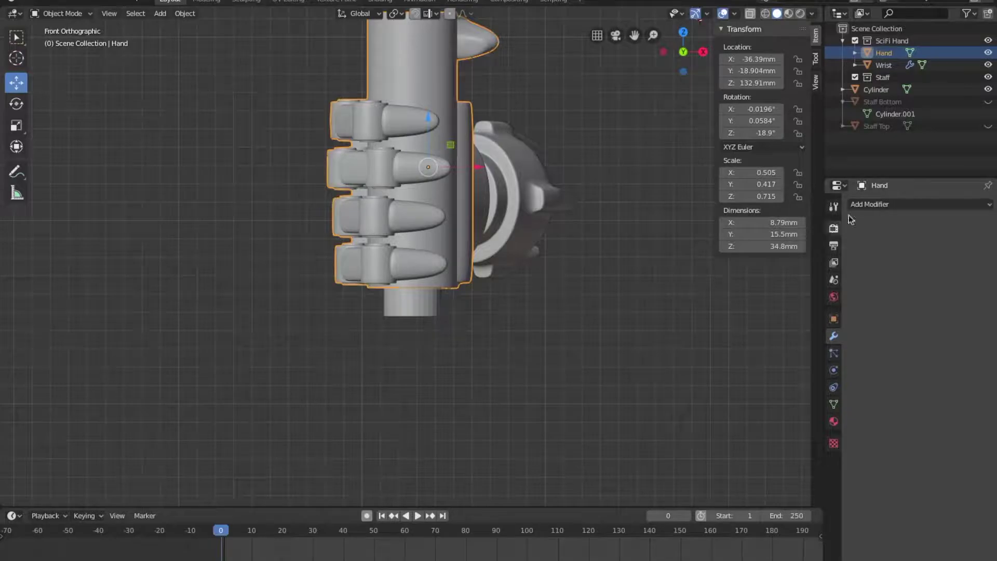
Hide the SciFi Hand collection and show Staff Bottom again
left_click(988, 52)
left_click(988, 53)
left_click(988, 40)
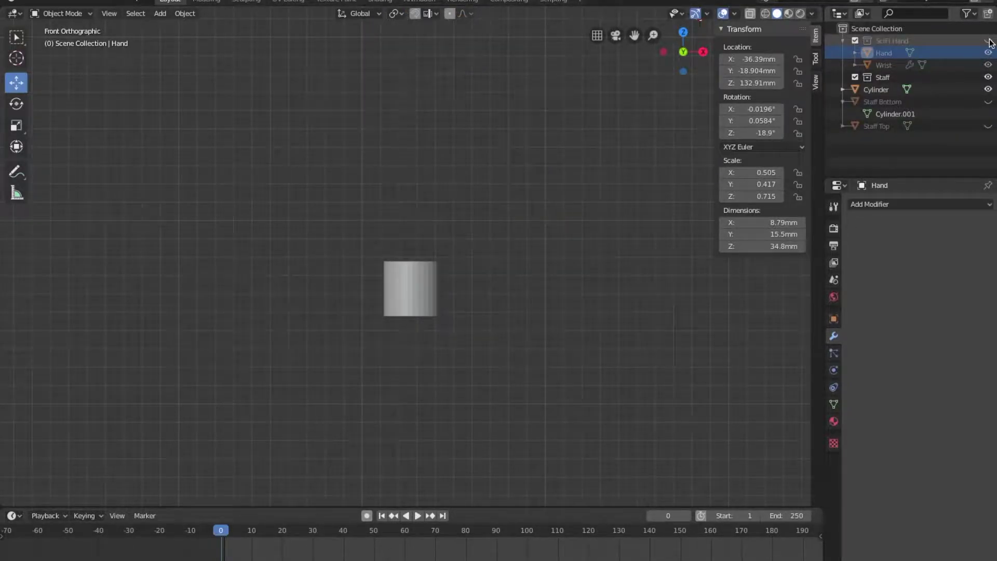
left_click(988, 102)
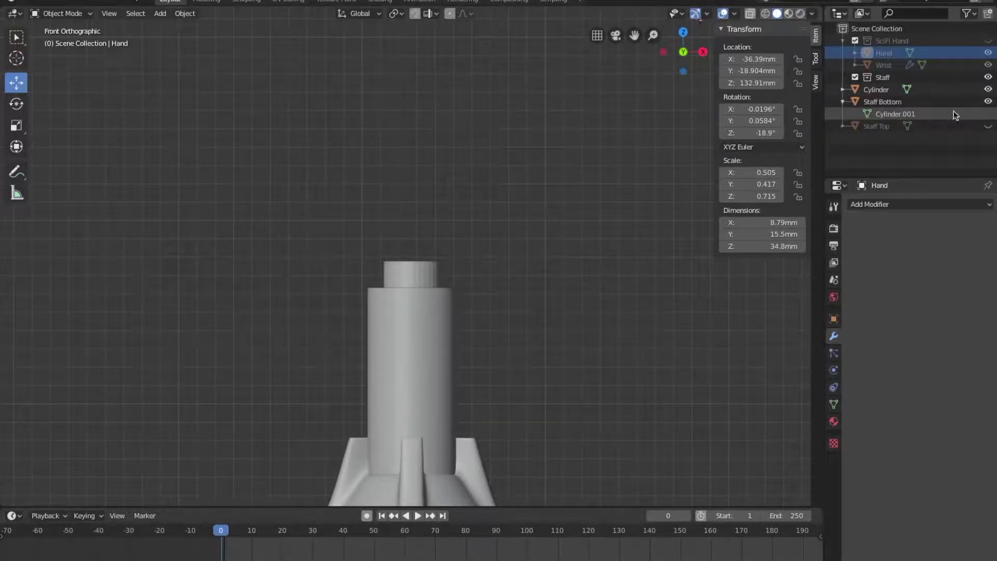
Join the small cylinder to Staff Bottom's upper end with a Boolean Union modifier and apply it
left_click(887, 115)
left_click(885, 114)
left_click(886, 114)
left_click(487, 244)
middle_click_drag(485, 245, 445, 307)
left_click(445, 307)
left_click(904, 204)
left_click(768, 264)
left_click(882, 270)
left_click(865, 298)
left_click(559, 261)
key("ctrl+a")
Move the leftover small cylinder aside along X and delete it
left_click(438, 273)
key("g")
key("x")
left_click(280, 283)
key("x")
left_click(283, 283)
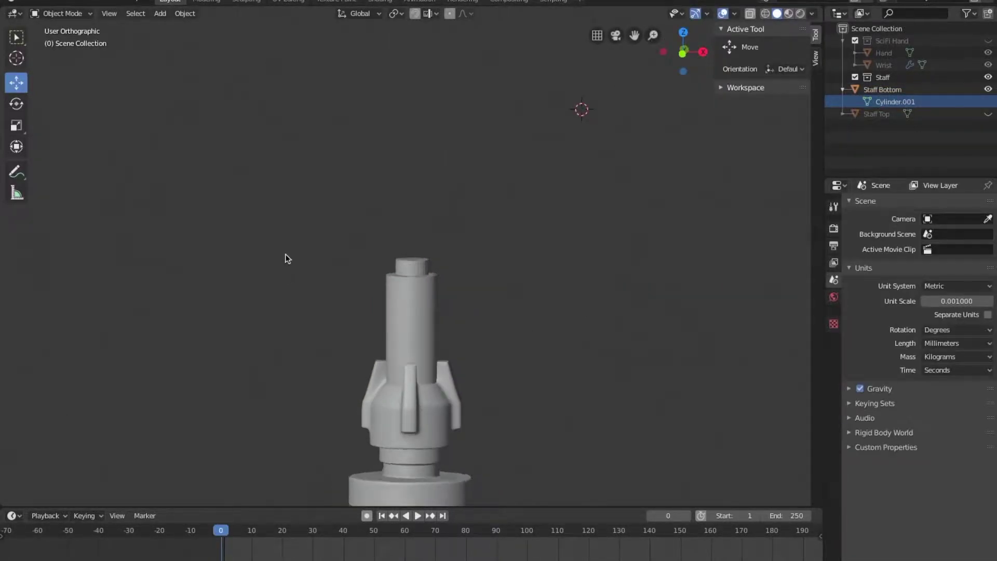
Show Staff Top and the SciFi Hand collection again, and select Staff Bottom to inspect the peg joints
key("KP_1")
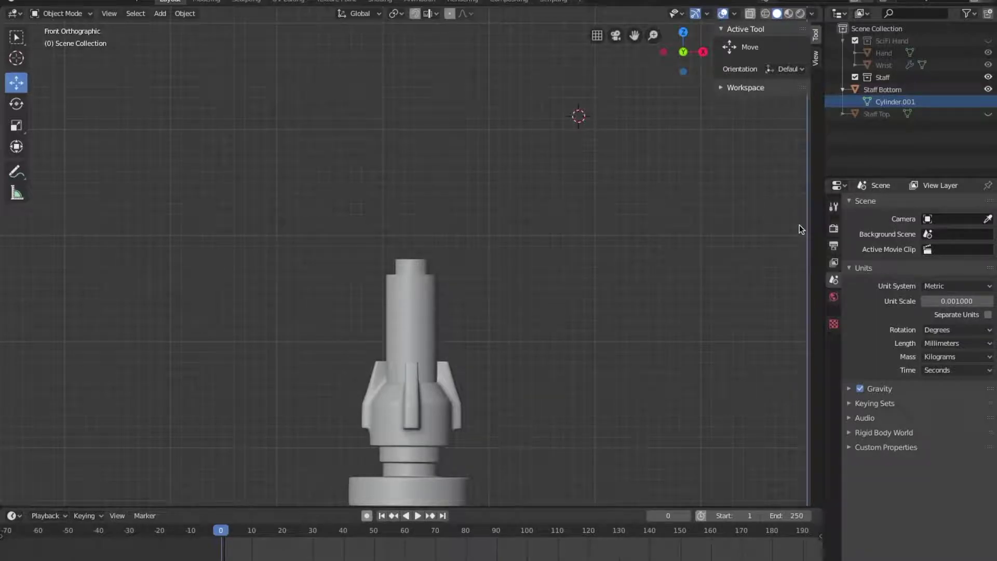
key("alt+h")
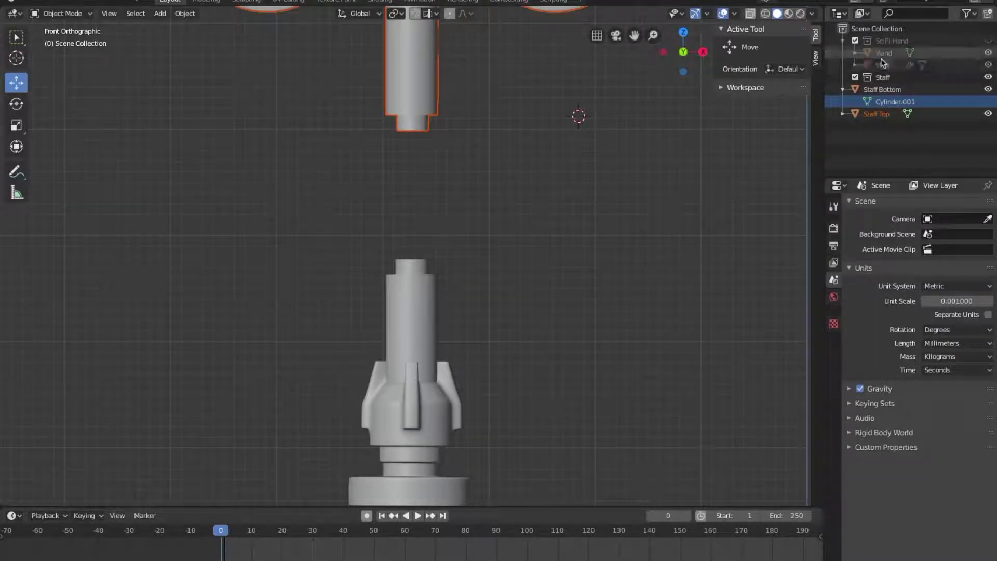
left_click(988, 40)
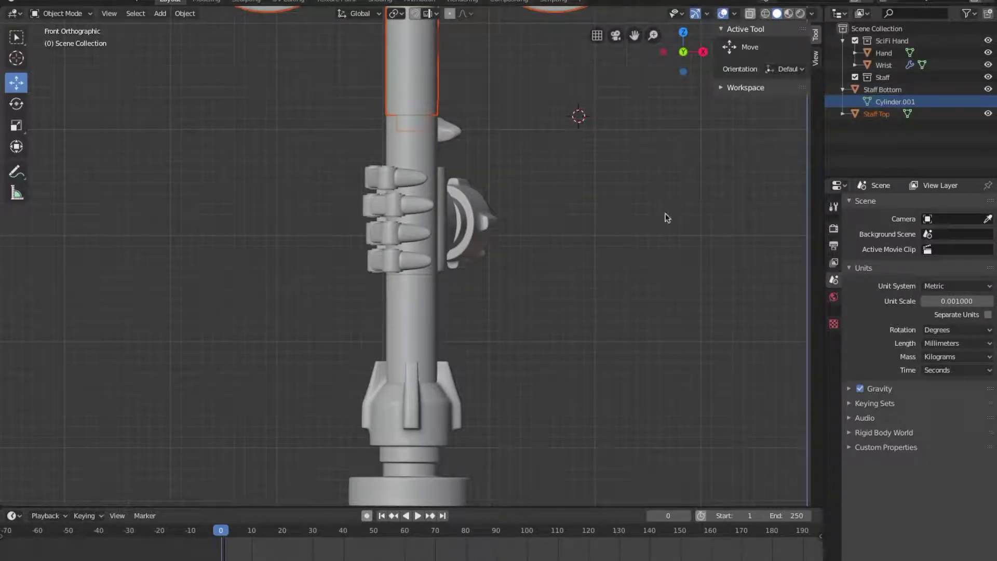
left_click(443, 300)
left_click(446, 312)
scroll(459, 323, "up", 4)
middle_click_drag(441, 332, 406, 379)
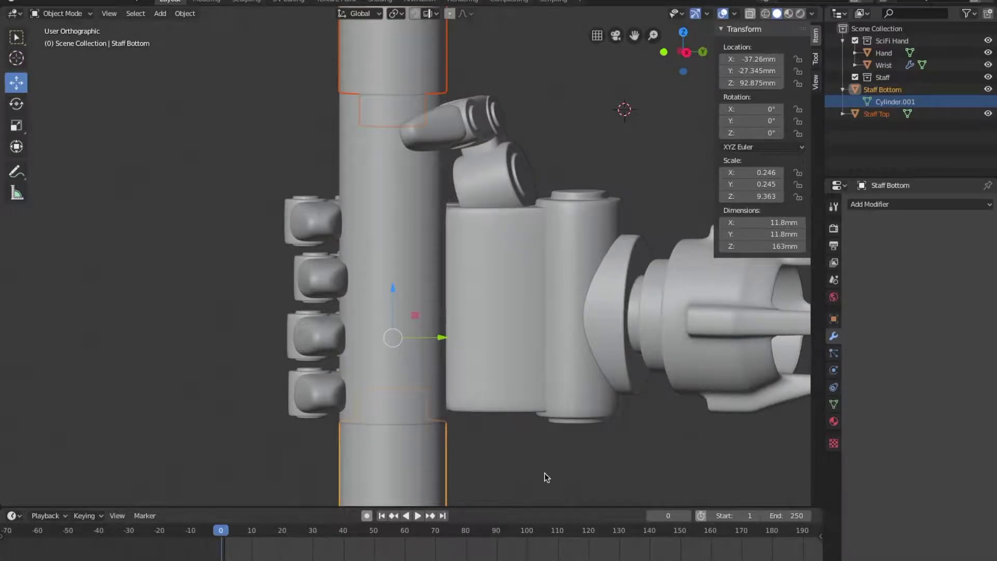
Examine the assembled staff from several angles and from the front, checking the lower shaft, the joints and the overall shape
scroll(545, 474, "down", 5)
middle_click_drag(545, 474, 508, 238)
scroll(510, 421, "down", 3)
scroll(529, 409, "up", 3)
scroll(529, 406, "up", 3)
middle_click_drag(442, 401, 407, 296, "shift")
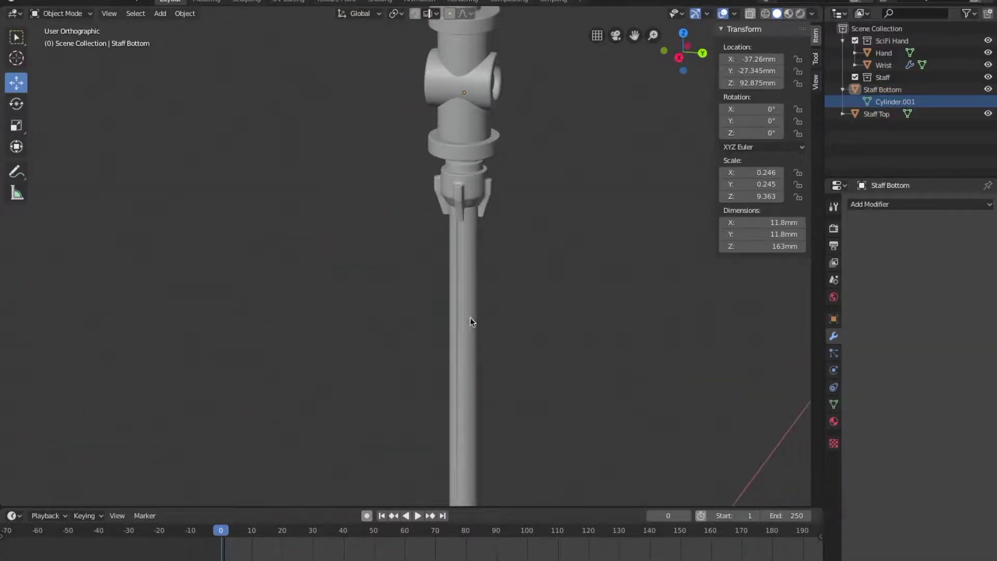
left_click(465, 332)
scroll(447, 286, "up", 4)
middle_click_drag(430, 245, 546, 260)
scroll(390, 322, "down", 2)
middle_click_drag(390, 322, 504, 354, "shift")
scroll(430, 292, "down", 4)
scroll(465, 322, "up", 2)
key("KP_1")
scroll(540, 270, "up", 4)
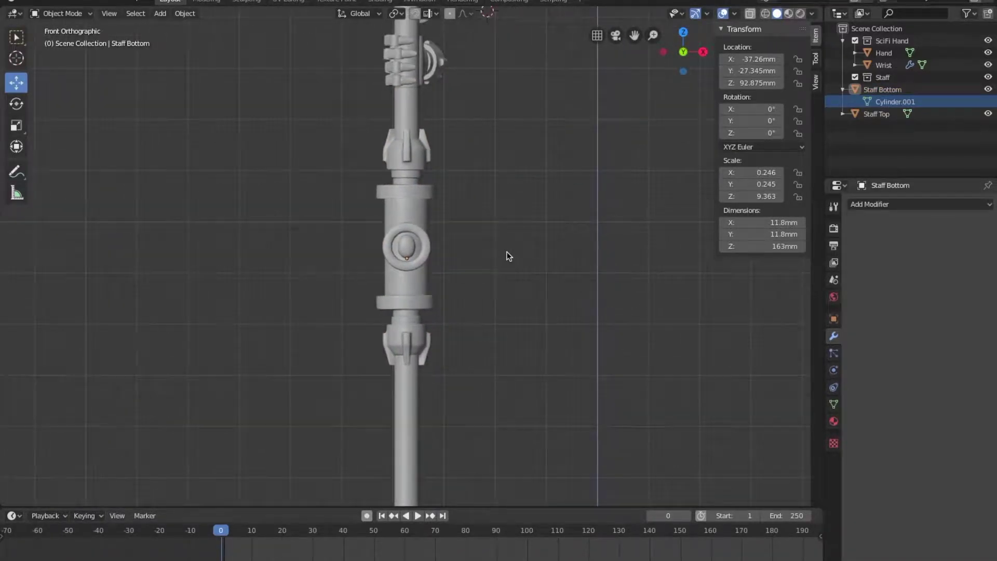
scroll(517, 260, "down", 5)
middle_click_drag(516, 260, 487, 272, "shift")
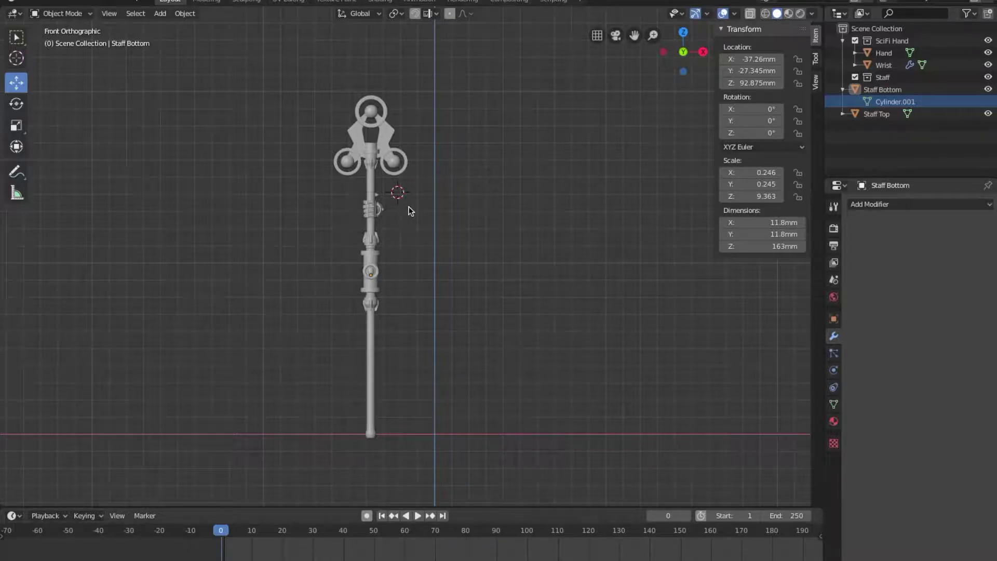
Delete the hand, wrist and Staff Bottom together with the SciFi Hand and Staff collections, keeping only Staff Top
key("a")
key("x")
left_click(465, 314)
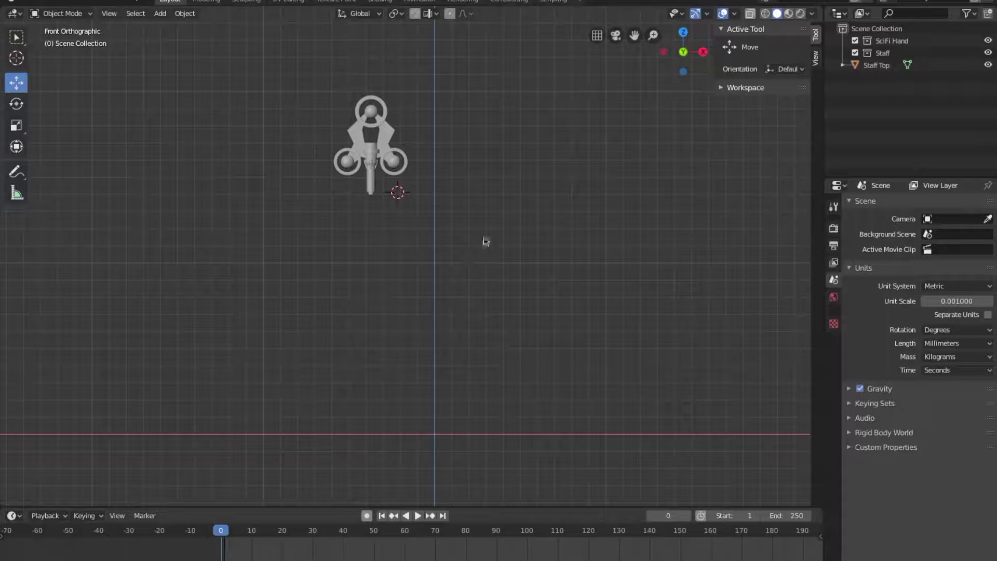
left_click(890, 42)
right_click(889, 41)
left_click(884, 83)
right_click(889, 40)
left_click(835, 86)
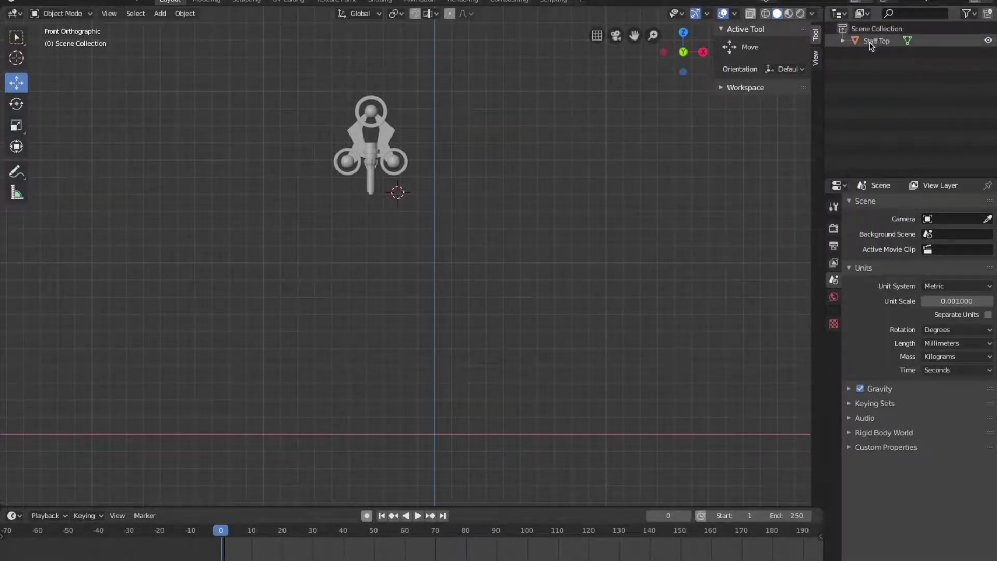
left_click(24, 4)
left_click(73, 80)
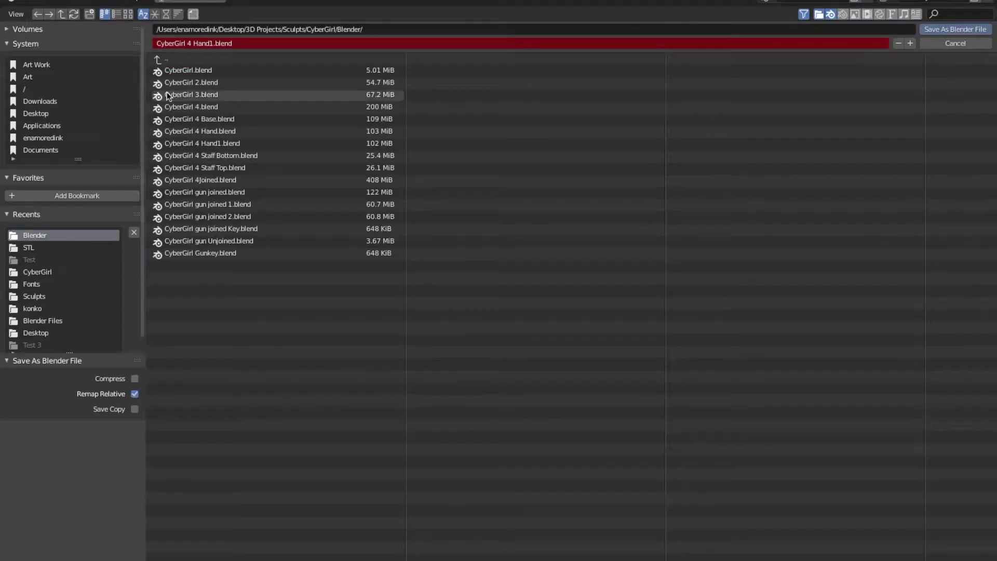
left_click(241, 167)
left_click(946, 29)
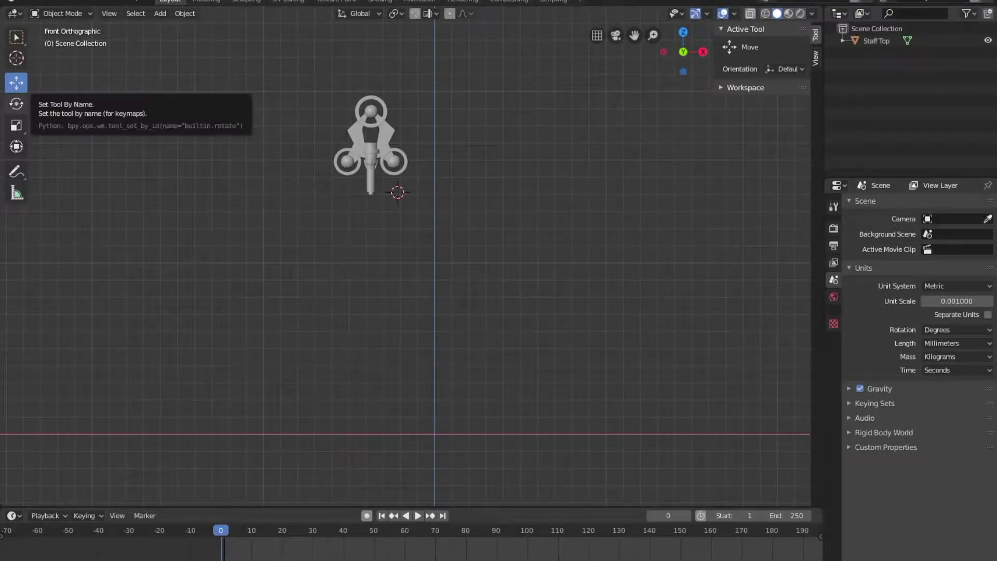
Save the Staff Top part as a separate file named CyberGirl 4 Staff TopA.blend
left_click(24, 5)
left_click(95, 90)
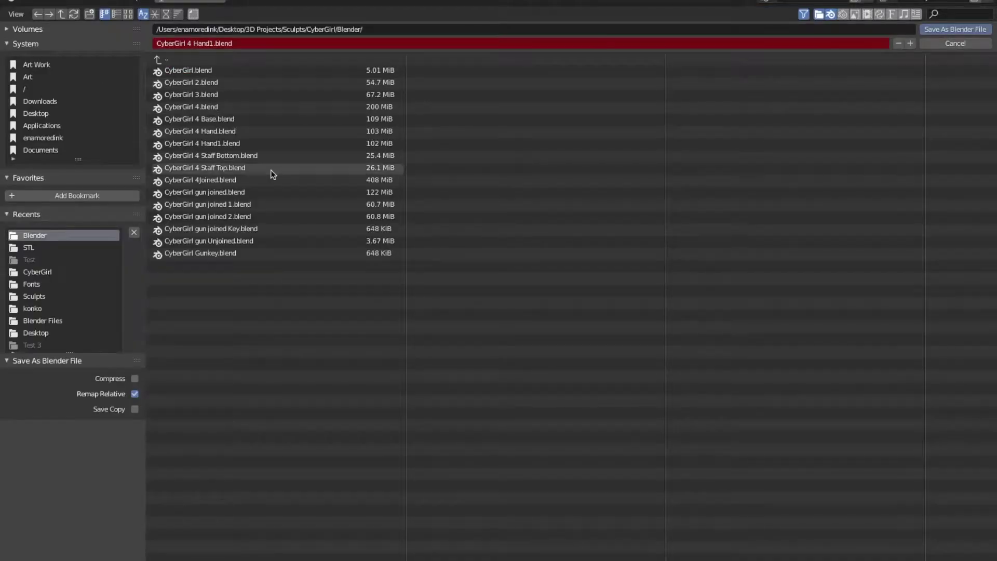
left_click(244, 168)
left_click(211, 44)
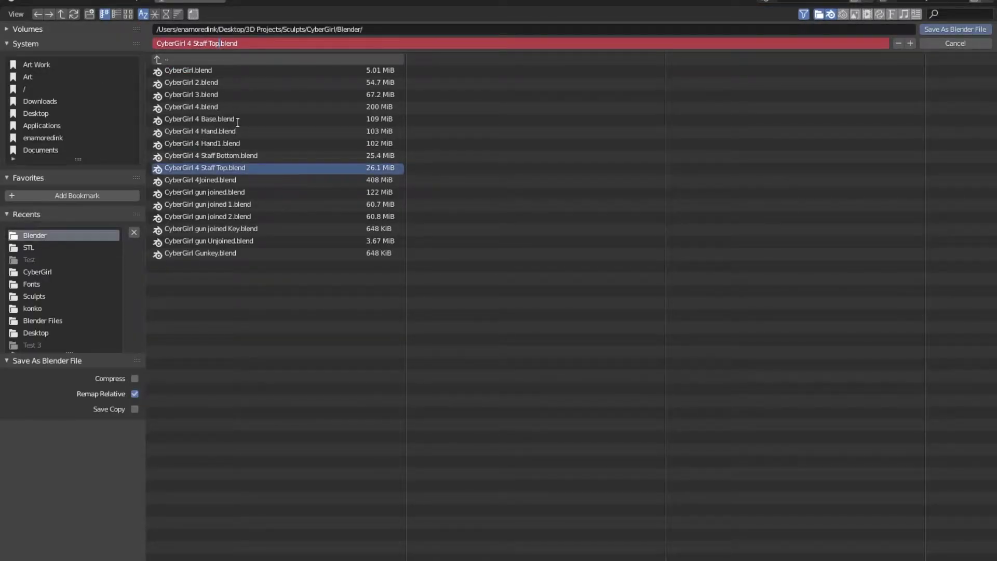
left_click(943, 30)
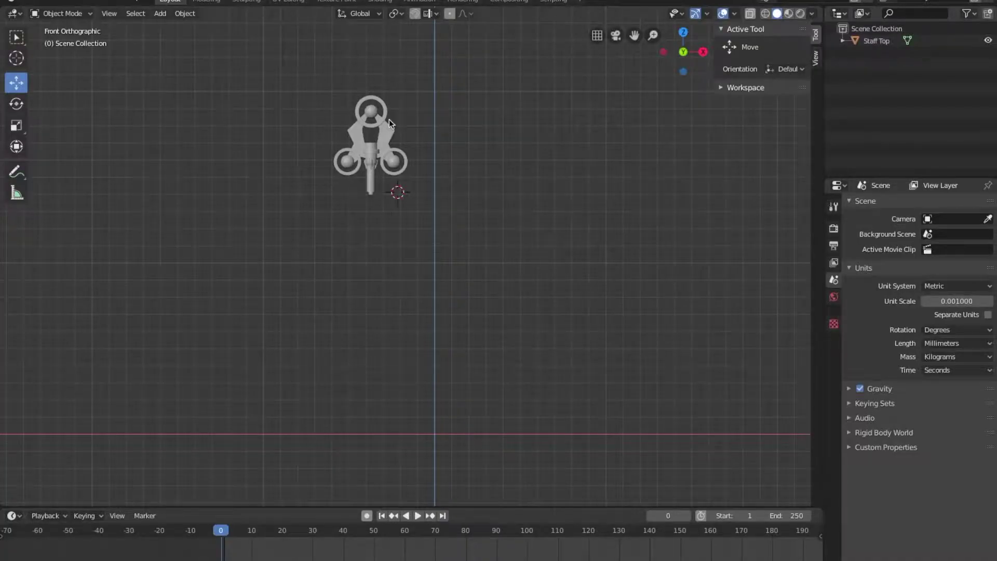
Reopen the recent file CyberGirl 4 Hand1.blend to bring back the complete staff with all its parts
left_click(32, 2)
left_click(34, 2)
left_click(34, 2)
mouse_move(54, 36)
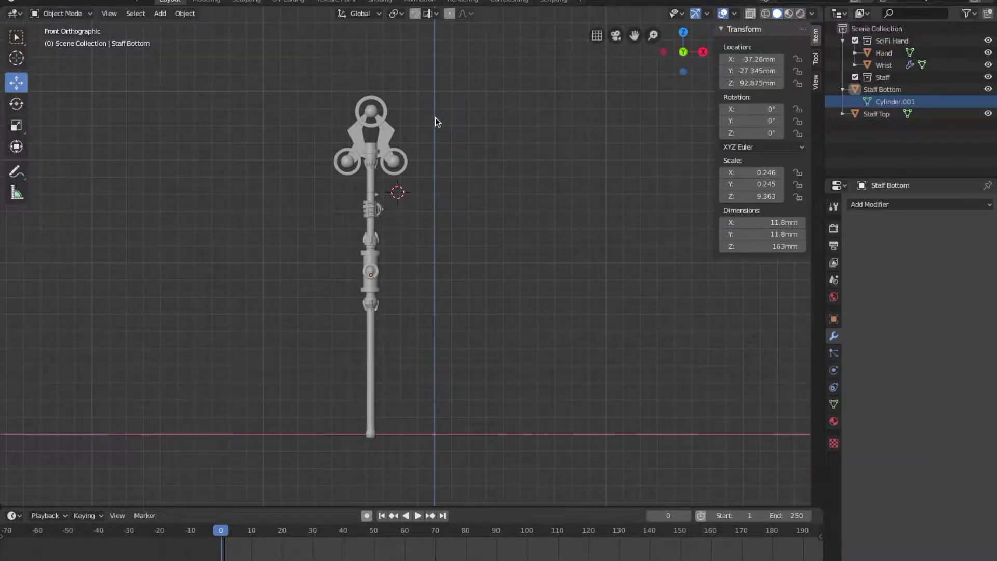
Delete Staff Top, the hand parts and the emptied SciFi Hand and Staff collections, keeping only Staff Bottom
left_click_drag(434, 89, 318, 211)
key("Delete")
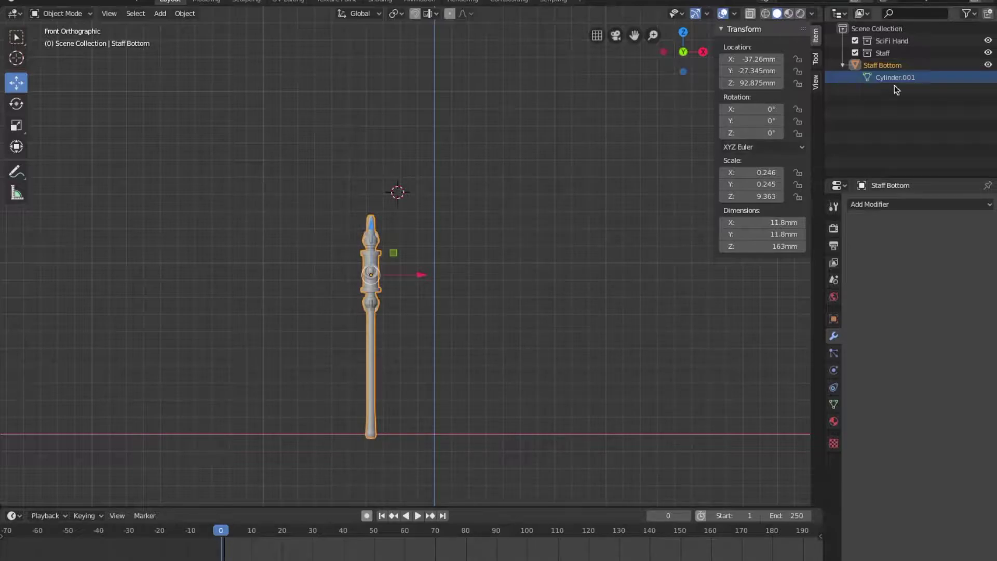
left_click(883, 53)
left_click(892, 40, "ctrl")
right_click(844, 52)
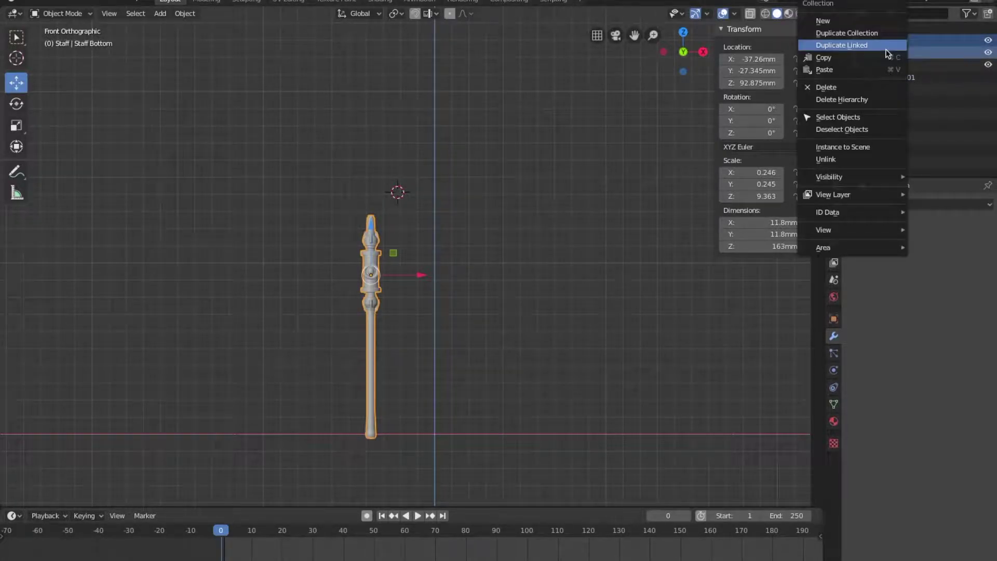
left_click(841, 100)
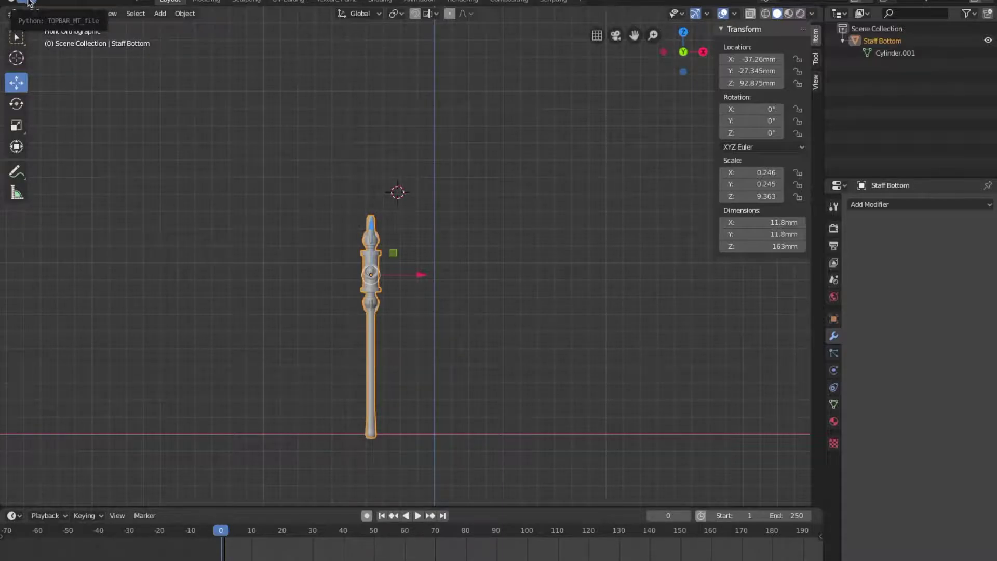
Save the Staff Bottom part under a name based on CyberGirl 4 Staff Bottom.blend and start a new file
left_click(31, 2)
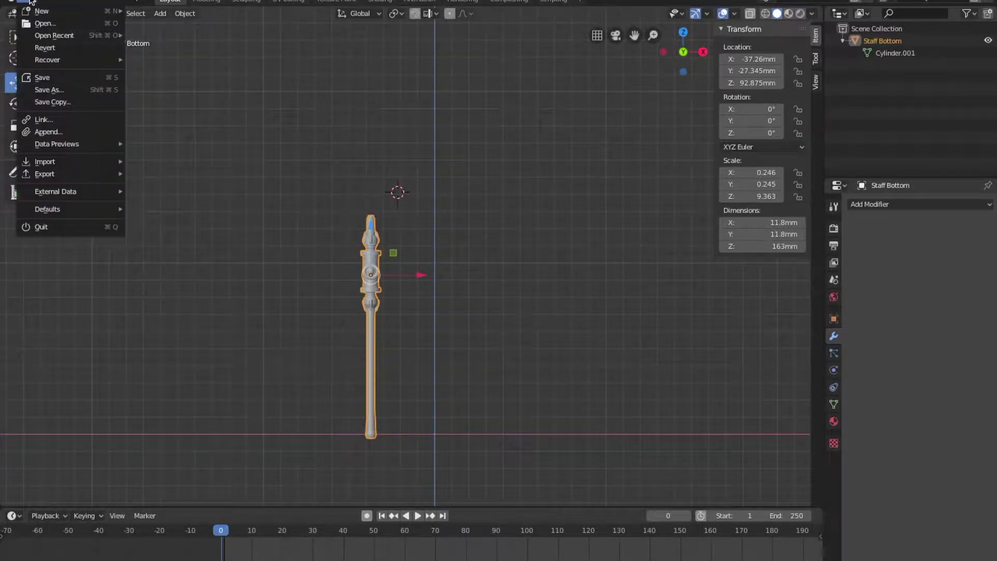
left_click(107, 88)
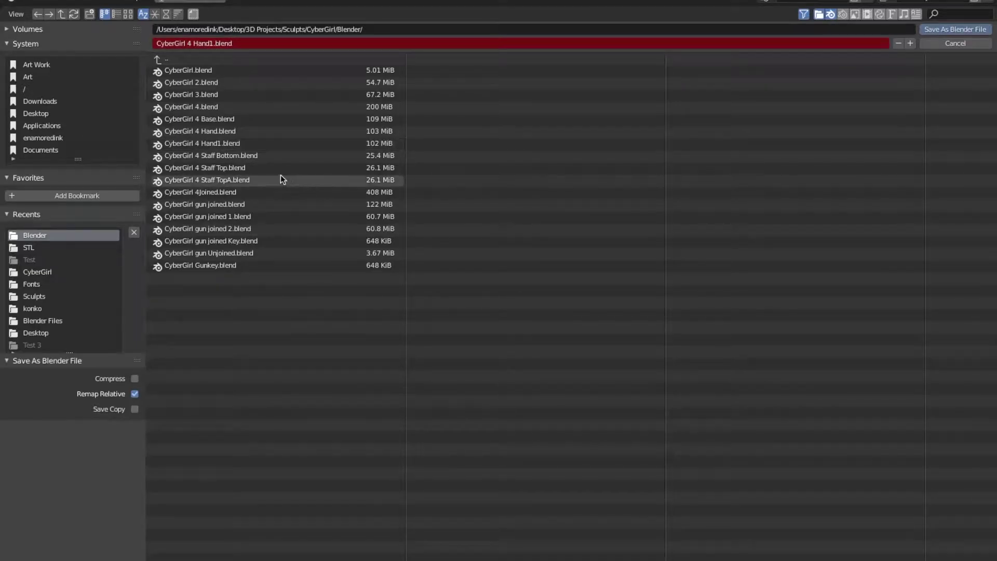
left_click(229, 156)
left_click(231, 43)
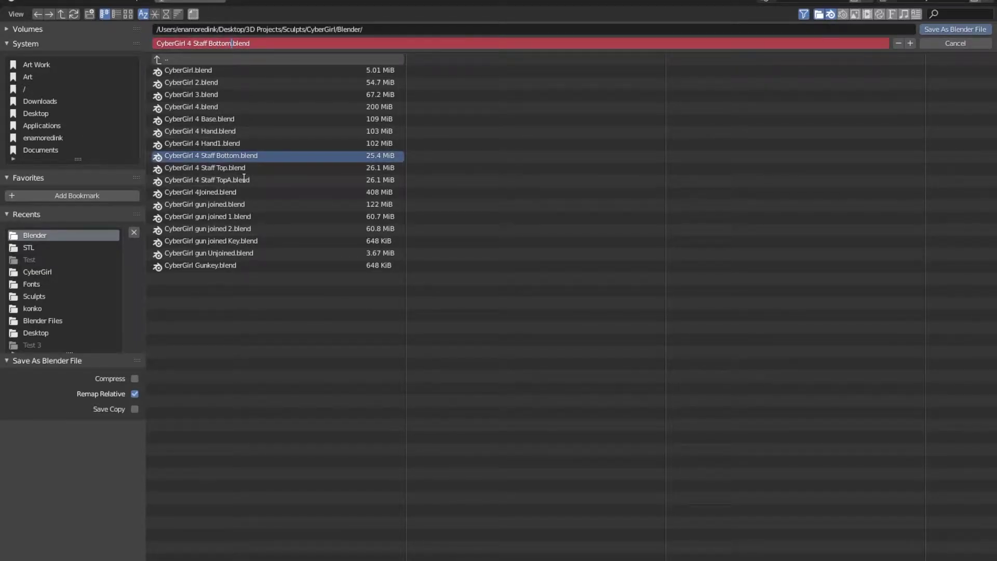
key("Return")
left_click(26, 2)
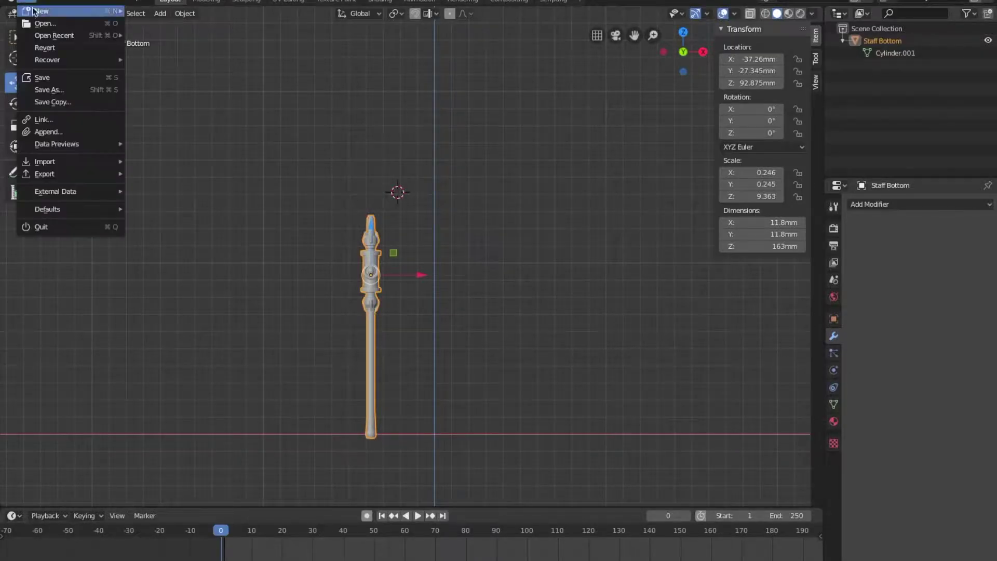
mouse_move(60, 16)
left_click(159, 11)
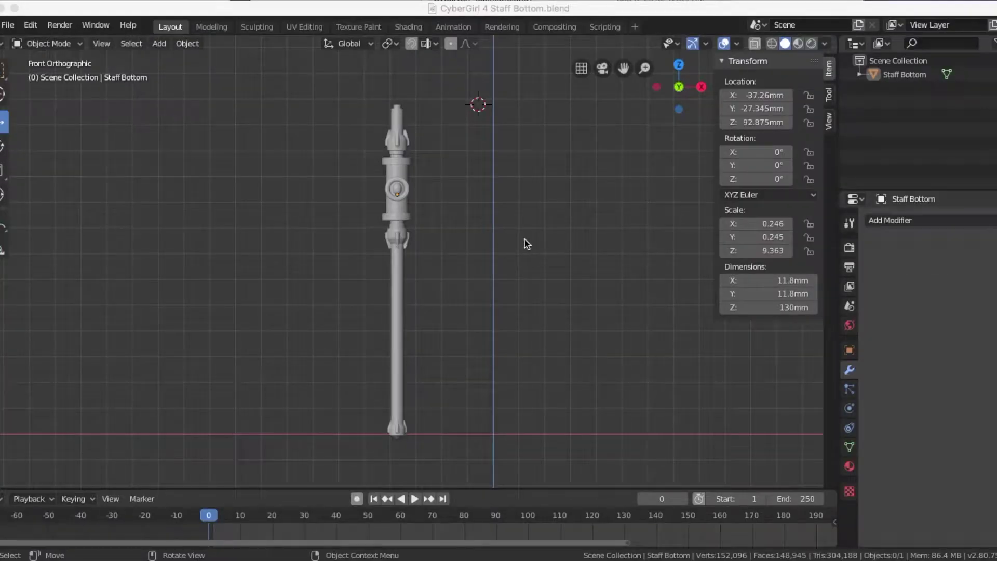
Place the 3D cursor on the ornamented upper section of Staff Bottom in front view and add a cube there
mouse_move(525, 239)
middle_mouse_down()
mouse_move(473, 254)
mouse_move(529, 243)
middle_mouse_up()
key("KP_1")
right_click(397, 206, "shift")
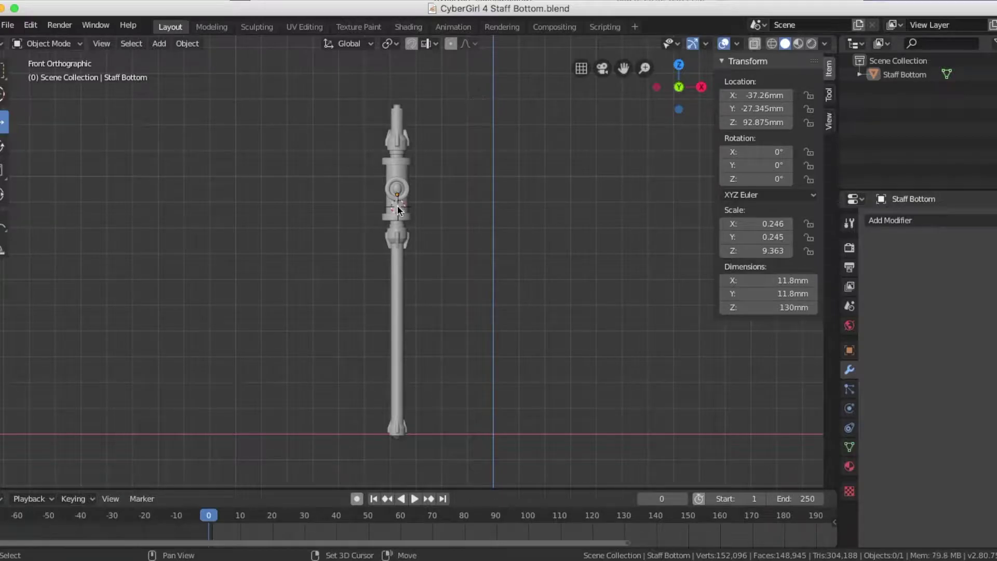
left_click(159, 43)
mouse_move(178, 58)
left_click(312, 73)
Set the cube's X, Y and Z dimensions to 20 mm each
left_click(795, 280)
type("20")
key("Tab")
type("20")
key("Tab")
type("20")
key("Return")
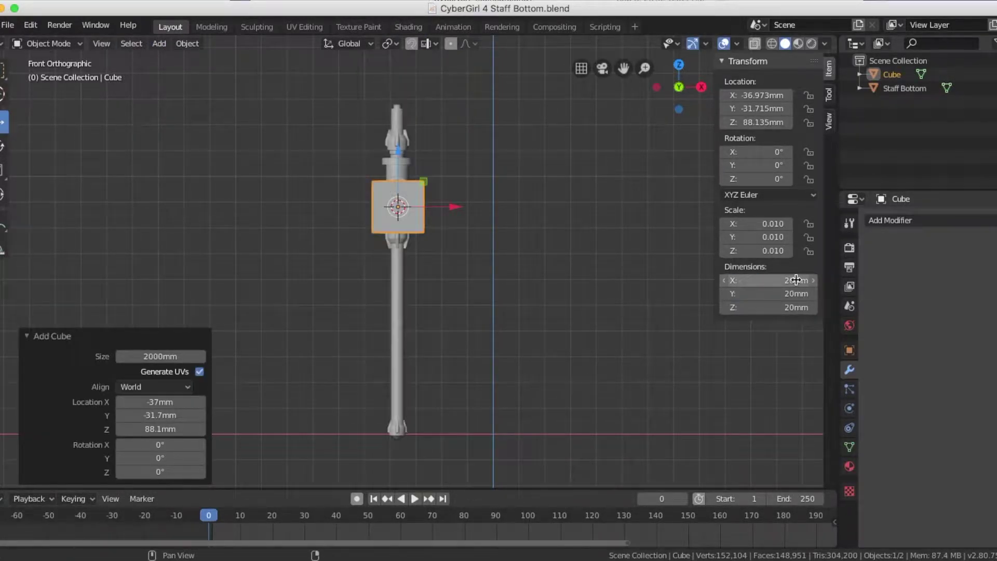
Stretch the cube along Z to about 84 mm and raise it about 1.5 mm over the staff's upper section
middle_click_drag(393, 223, 392, 261, "shift")
middle_click_drag(391, 311, 401, 356, "shift")
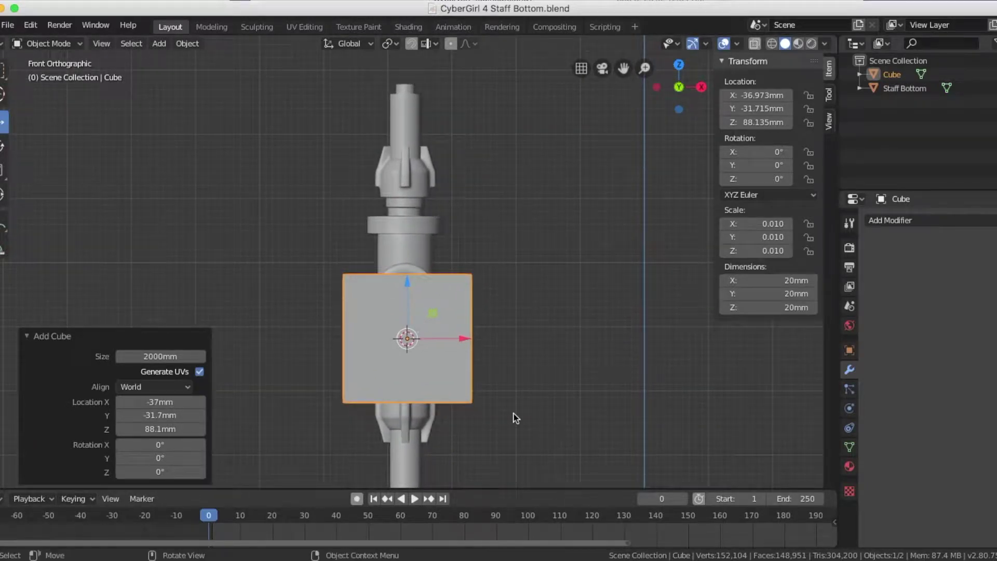
key("s")
key("z")
left_click(89, 466)
scroll(525, 340, "down", 3)
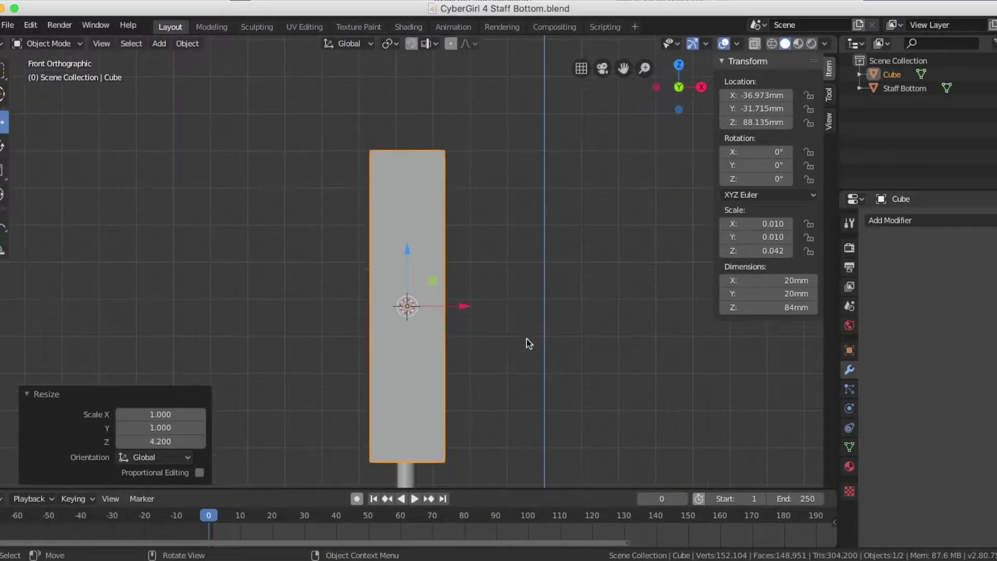
middle_click_drag(527, 339, 520, 300, "shift")
left_click_drag(404, 214, 406, 209)
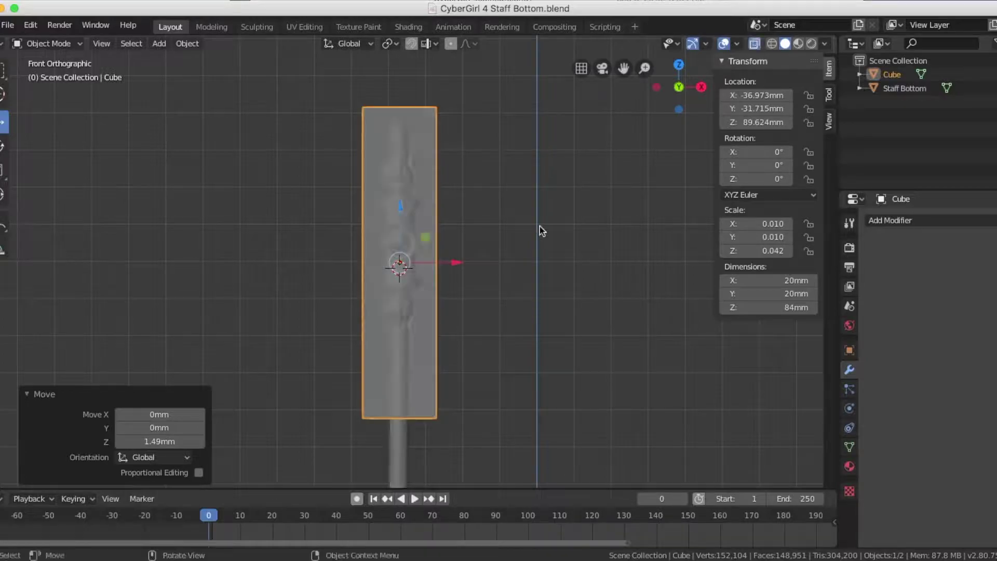
Shorten the cube along Z to about 66 mm and reposition it at about Z 97 mm, enclosing the ornamented upper section
key("s")
key("z")
left_click(461, 351)
left_click_drag(400, 204, 396, 163)
key("s")
key("z")
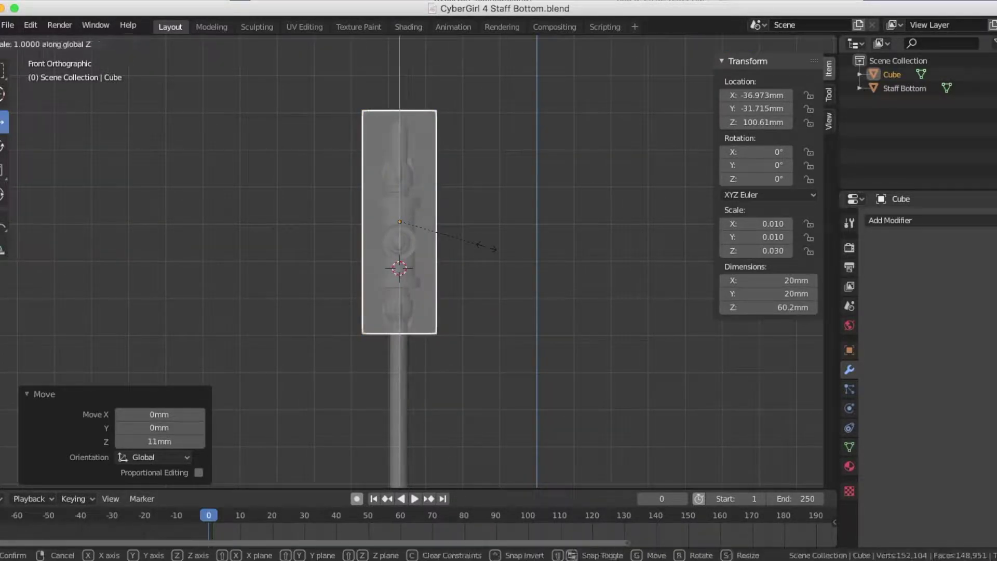
right_click(496, 249)
key("s")
key("z")
left_click(438, 199)
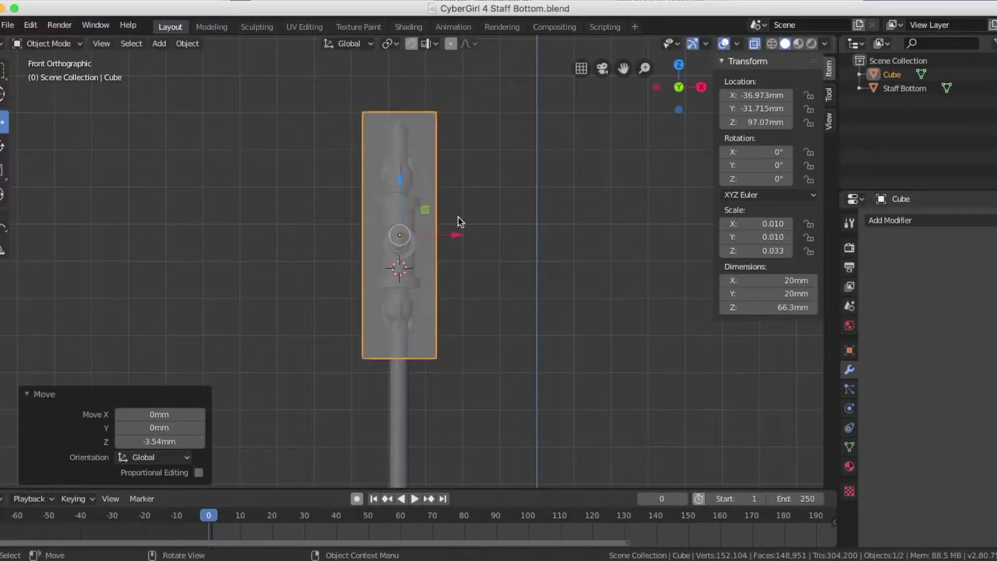
Move the cube about 4.3 mm along Y in side view to centre it on the staff
key("KP_3")
key("g")
key("y")
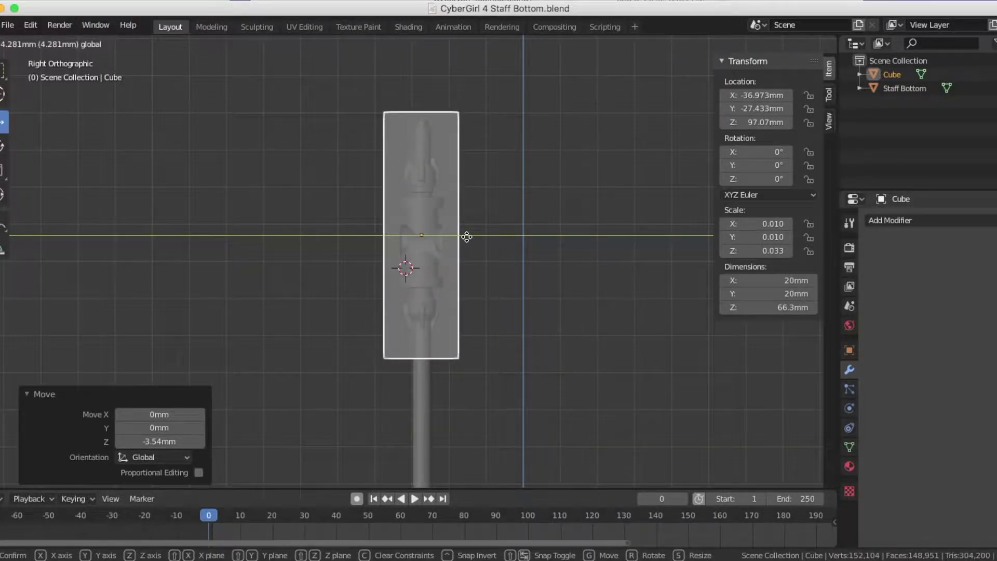
left_click(467, 237)
key("KP_1")
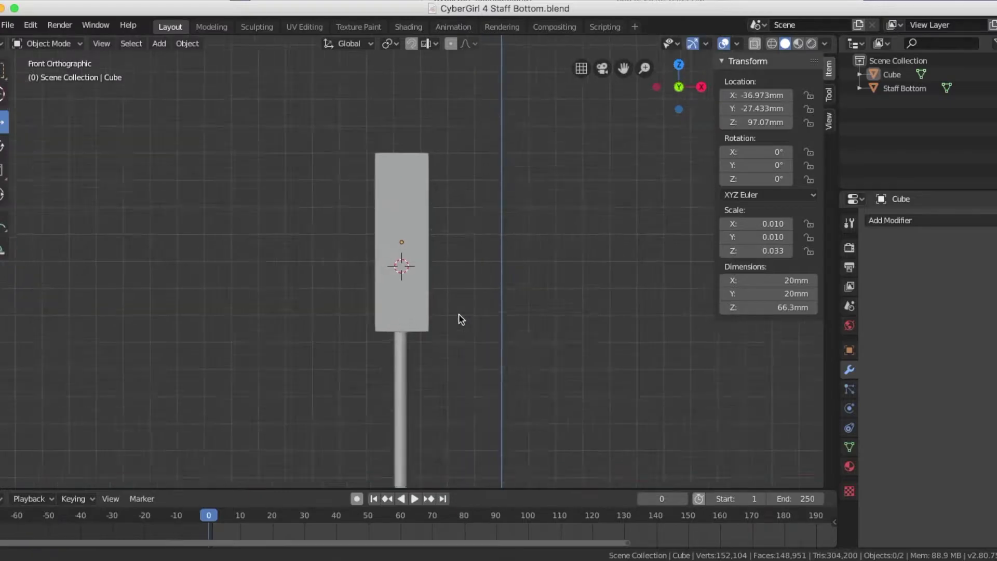
scroll(461, 314, "down", 3)
left_click(8, 25)
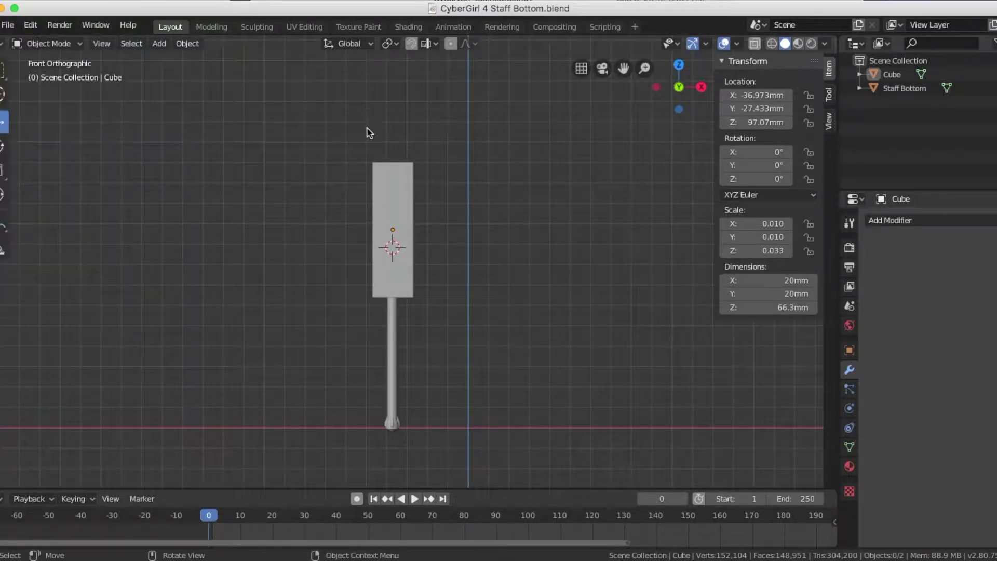
Cut the upper section off Staff Bottom by applying a Boolean Difference modifier with the cube, and delete the cube
left_click(390, 348)
left_click(890, 220)
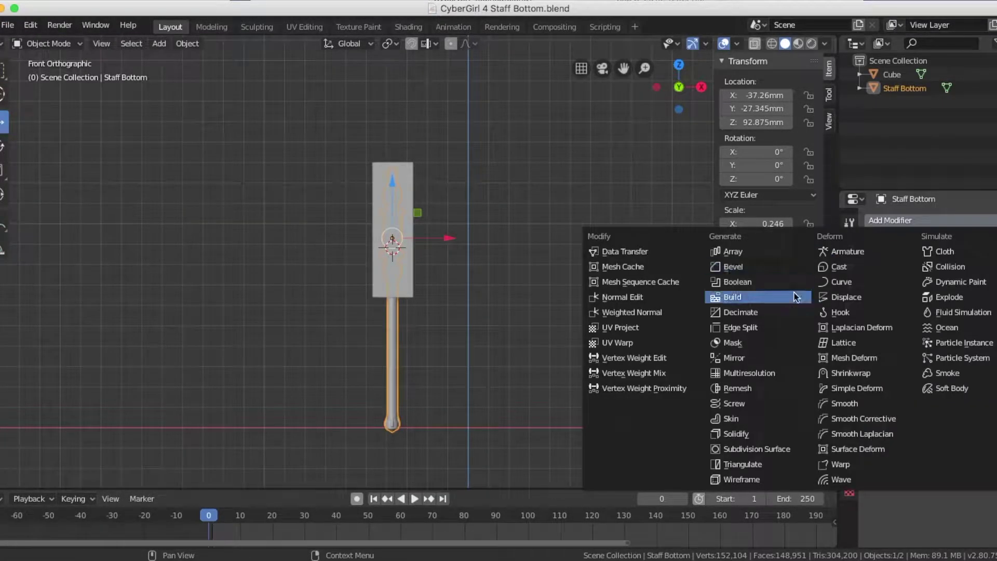
left_click(737, 281)
left_click(903, 296)
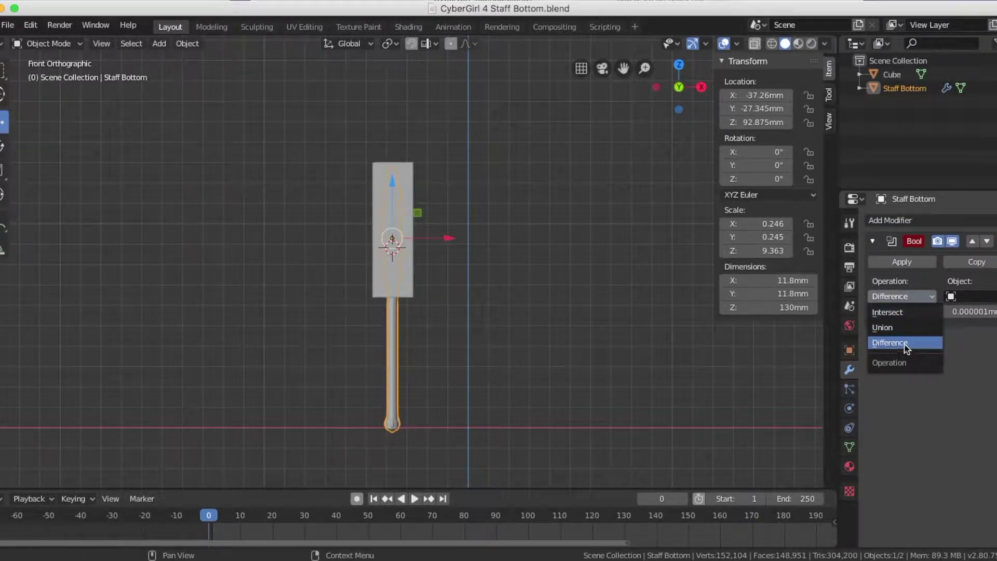
left_click(891, 343)
key("e")
left_click(400, 263)
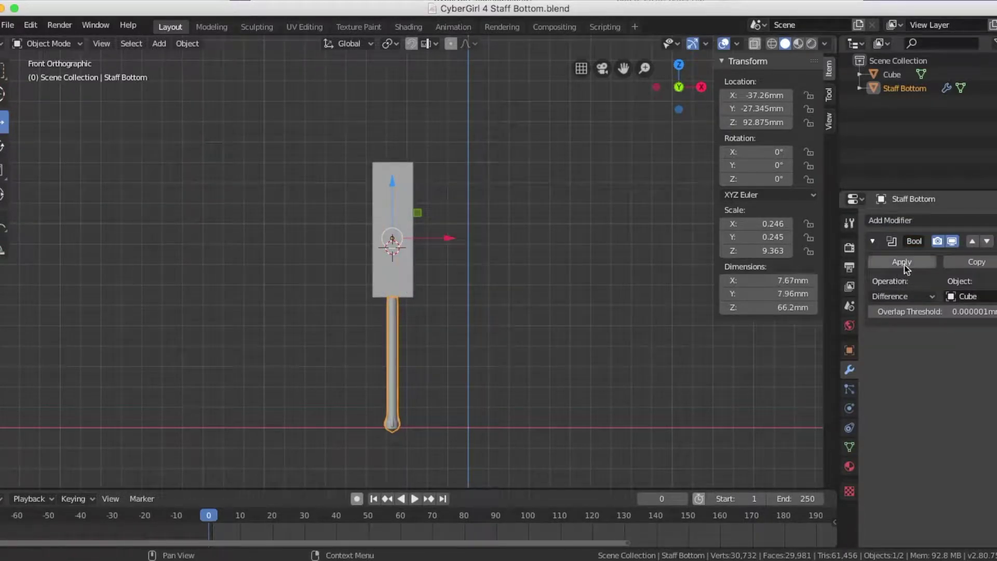
left_click(902, 261)
left_click(413, 283)
key("Delete")
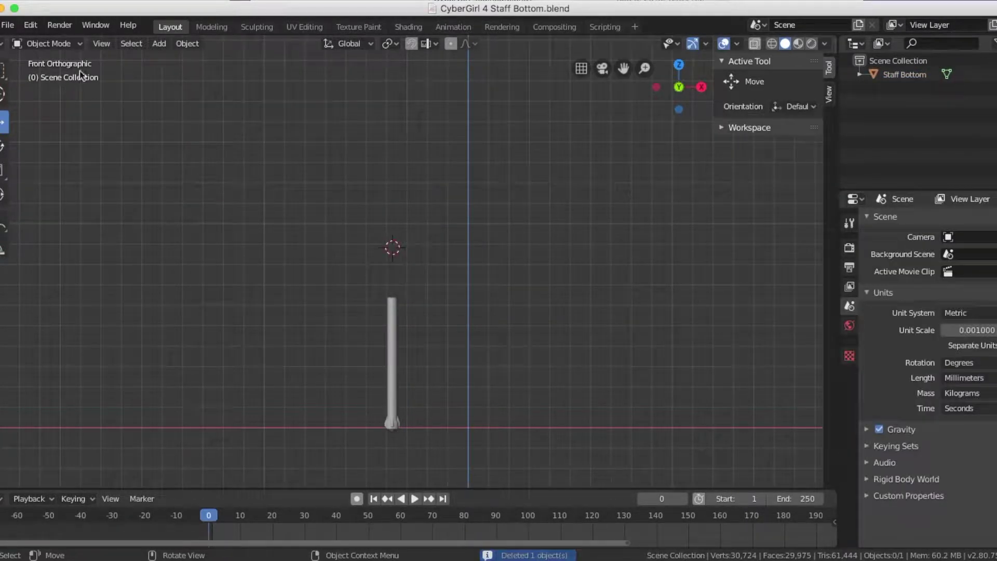
Save the remaining lower shaft as CyberGirl 4 Staff Bottom2.blend in the Staff folder
left_click(7, 25)
left_click(52, 131)
left_click(240, 77)
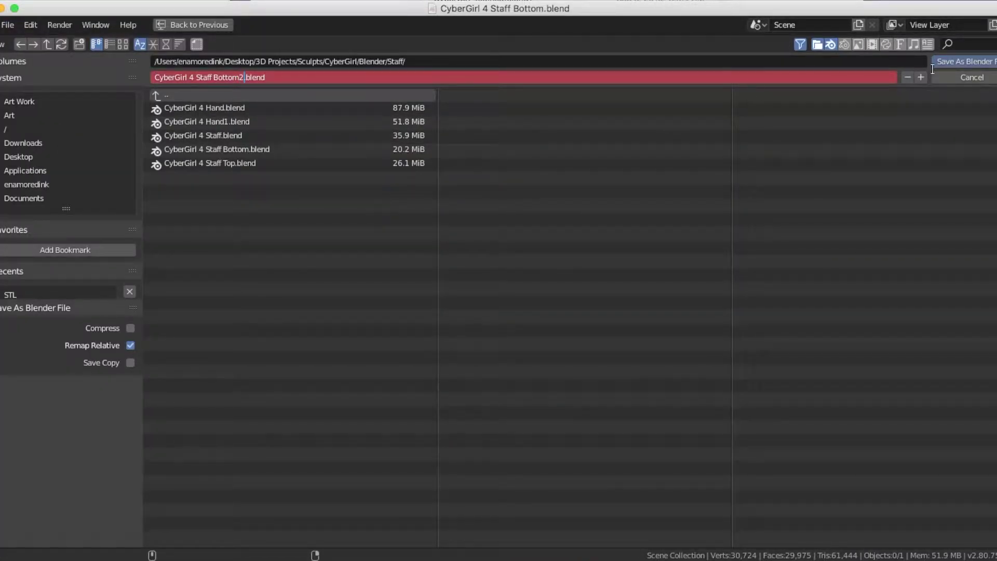
key("Return")
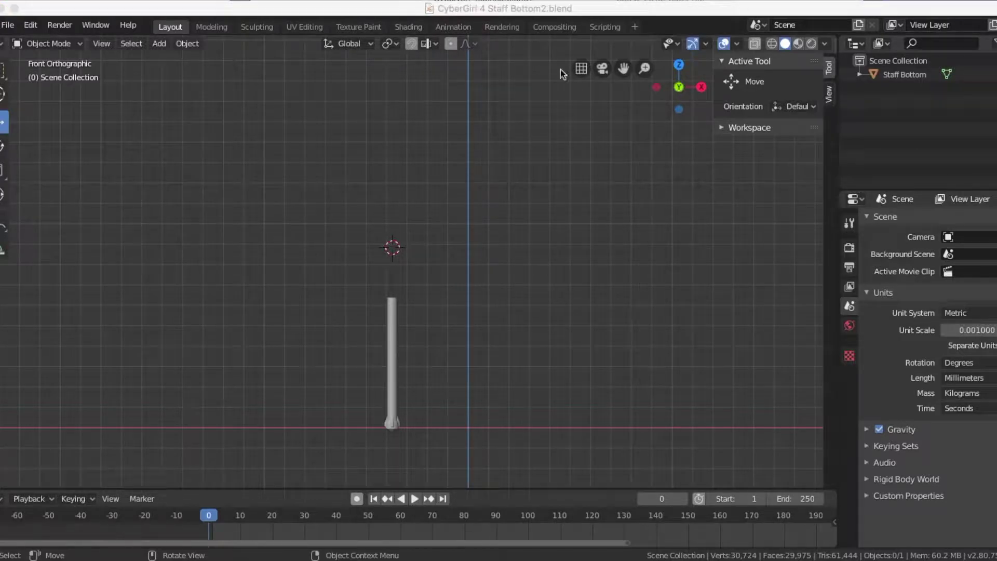
Reopen the recent file CyberGirl 4 Staff Bottom.blend that still contains the cutting cube
left_click(8, 24)
mouse_move(78, 68)
left_click(244, 82)
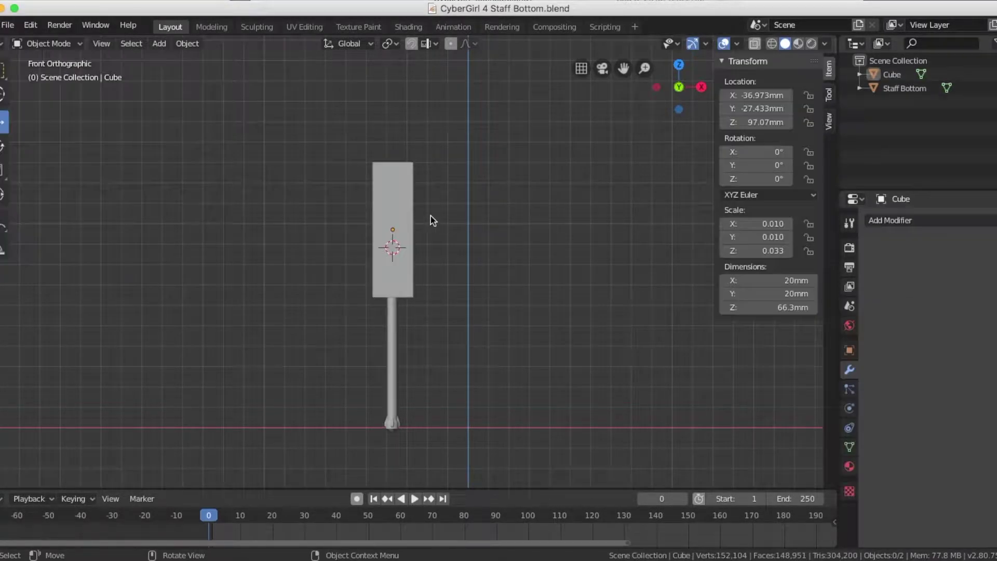
Move the cube's four top vertices 134 mm down along Z so it encloses the lower shaft instead
key("Tab")
left_click(415, 160)
middle_click_drag(415, 155, 405, 164)
scroll(404, 164, "up", 1)
left_click(367, 138, "shift")
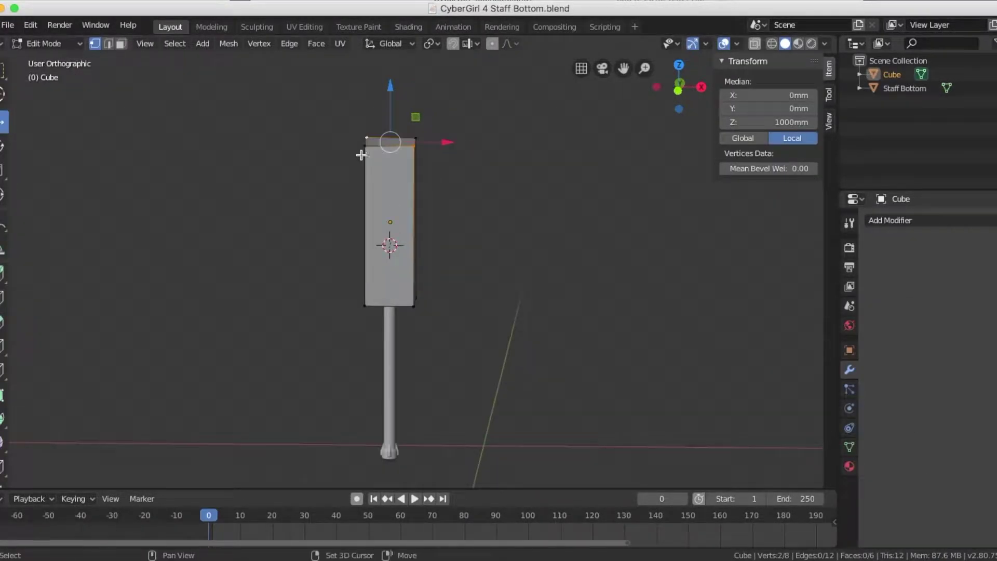
left_click(364, 147, "shift")
left_click(415, 139, "shift")
left_click_drag(392, 106, 378, 435)
key("KP_1")
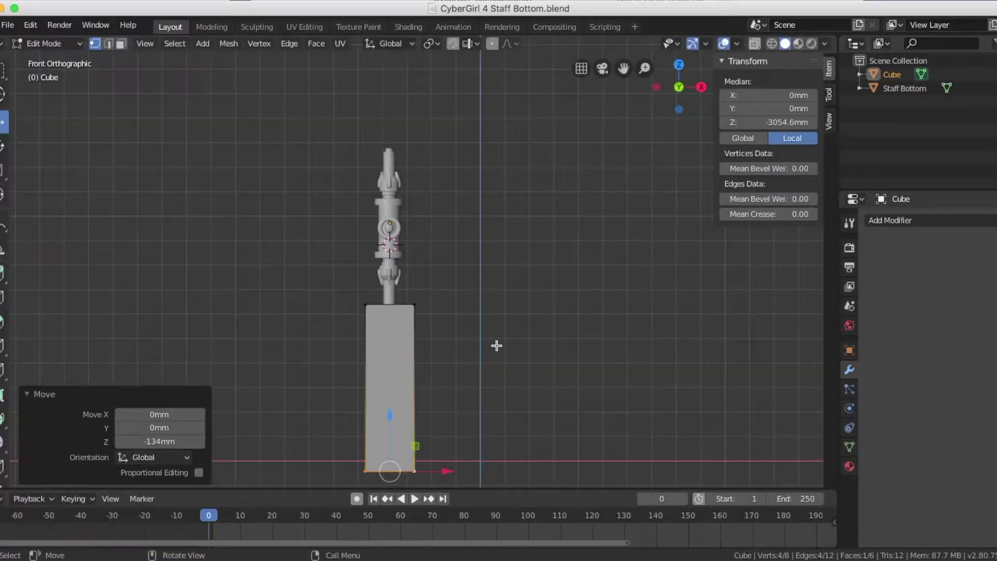
key("KP_3")
key("alt+z")
key("alt+z")
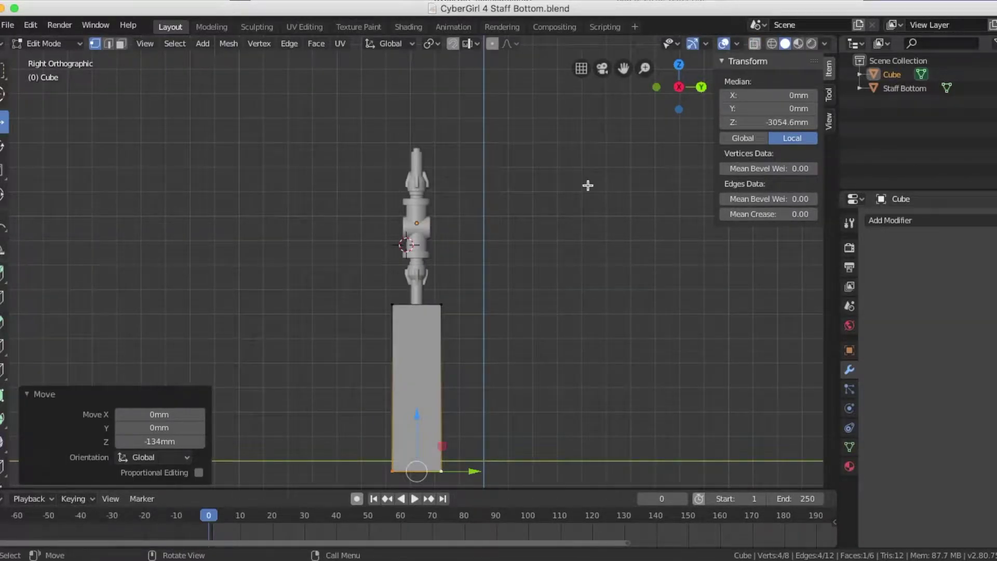
Cut the lower shaft off Staff Bottom by applying a Boolean Difference modifier with the cube, and delete the cube
key("Tab")
left_click(419, 201)
left_click(887, 220)
left_click(740, 285)
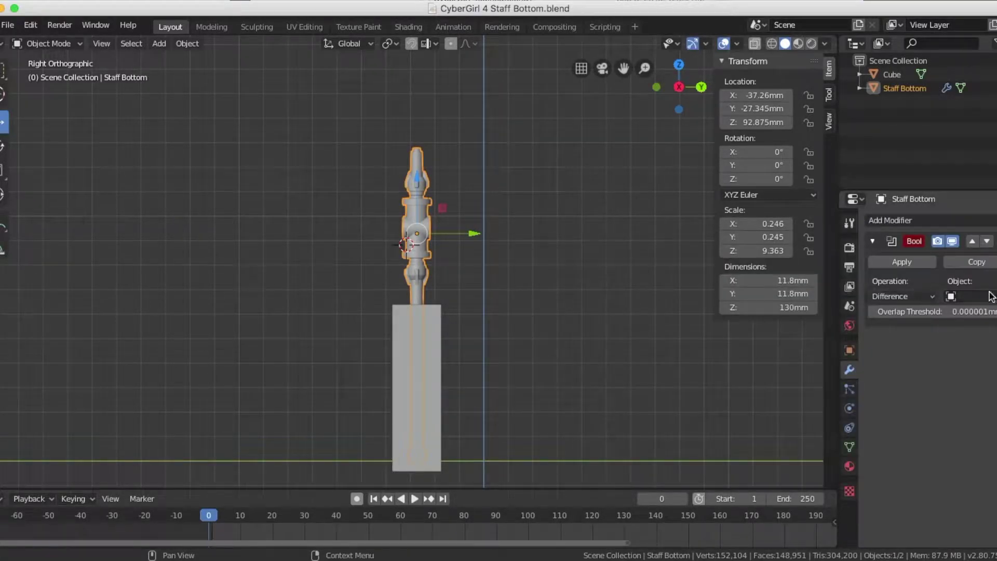
left_click(403, 408)
left_click(902, 262)
left_click(419, 433)
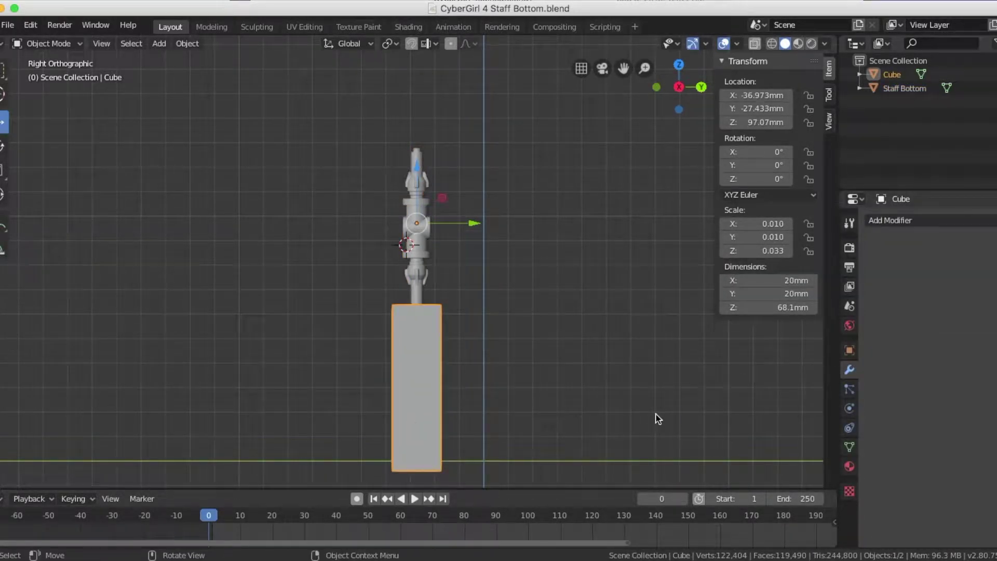
key("Delete")
Save the remaining ornamented section as CyberGirl 4 Staff Bottom1.blend in the Staff folder
left_click(423, 269)
key("KP_1")
left_click(7, 24)
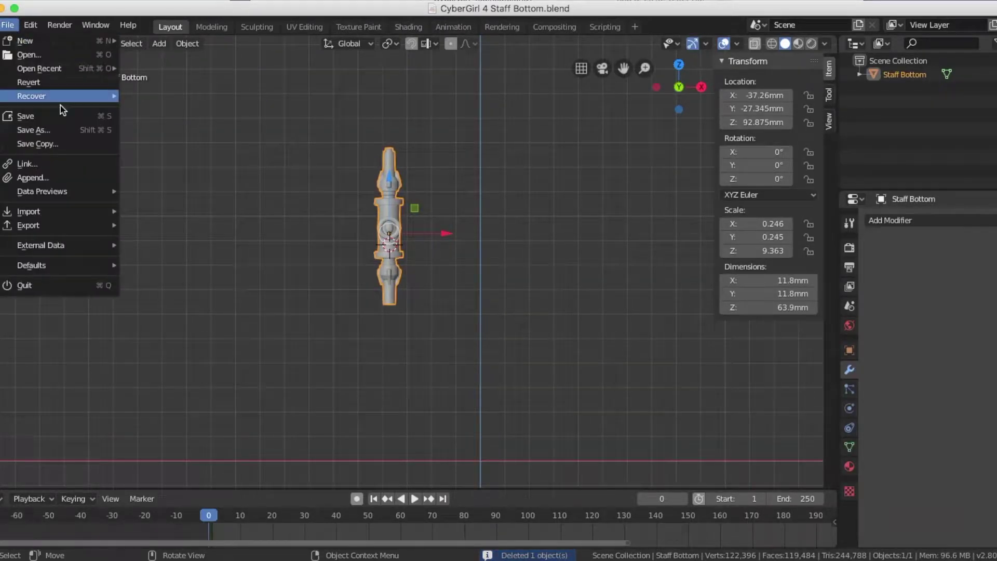
left_click(57, 133)
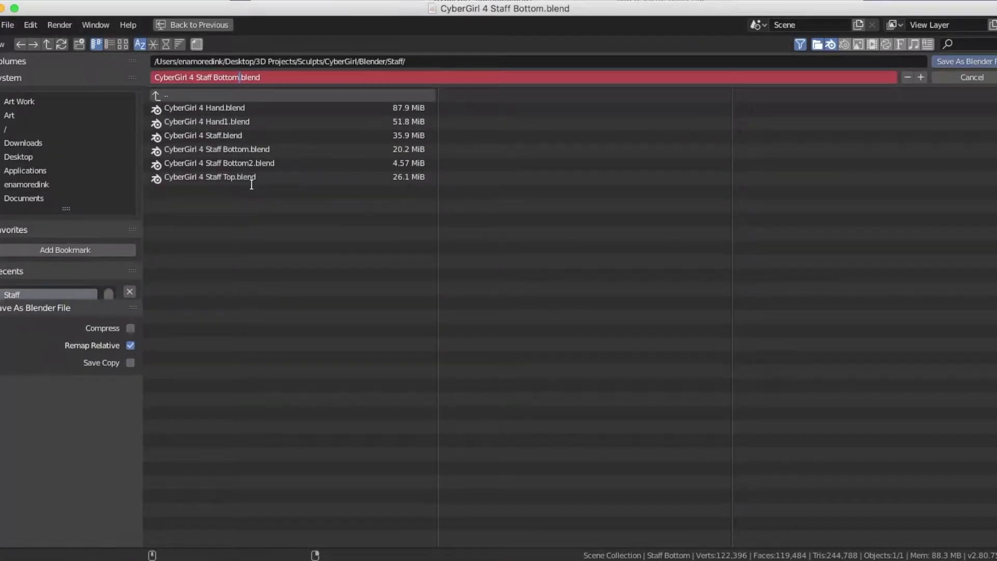
type("1")
key("Return")
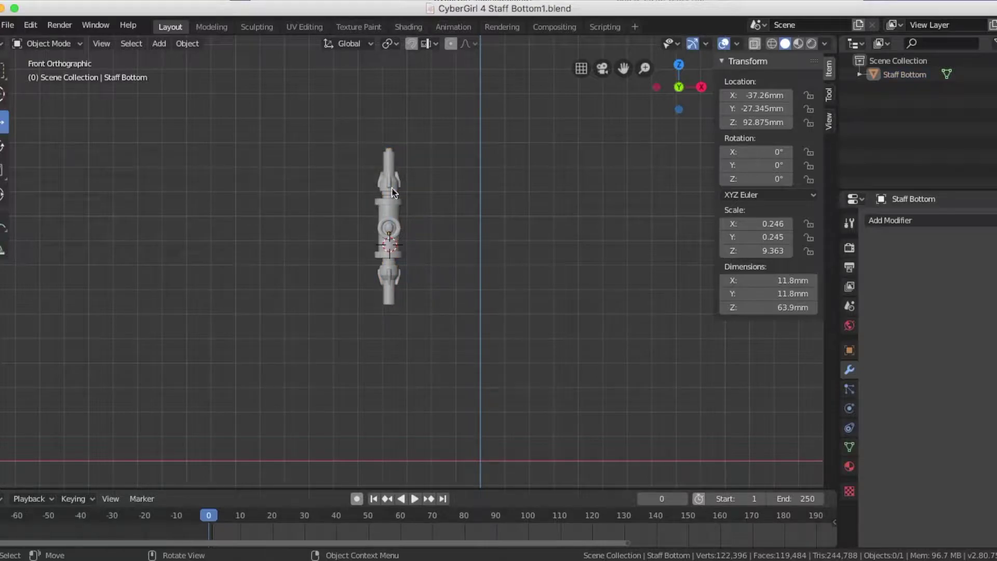
Append the Staff Bottom object from CyberGirl 4 Staff Bottom2.blend and inspect where the two parts meet
left_click(7, 26)
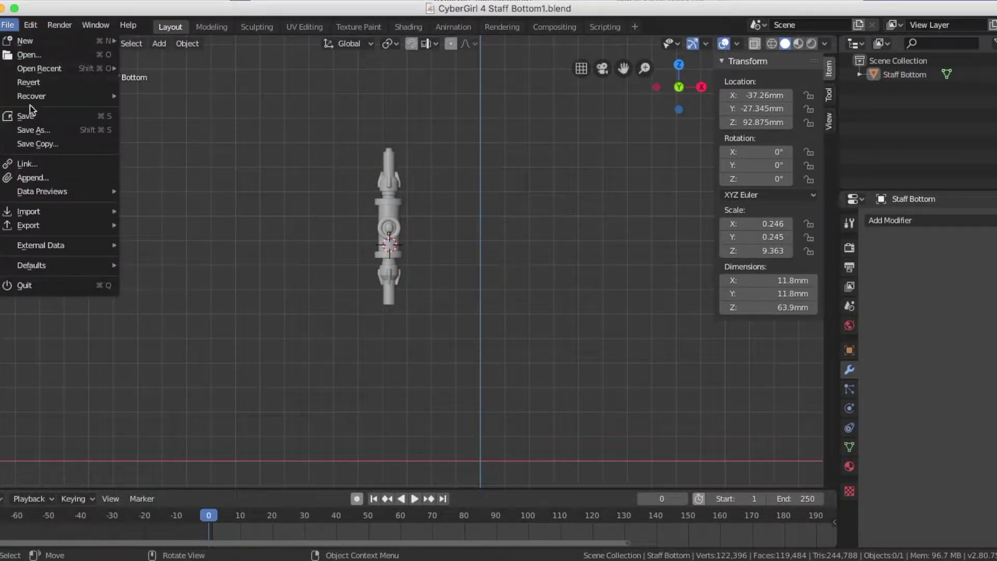
left_click(39, 178)
left_click(267, 163)
left_click(182, 163)
double_click(182, 109)
scroll(487, 328, "up", 5)
middle_click_drag(383, 338, 355, 313, "shift")
left_click(384, 316)
left_click(400, 383)
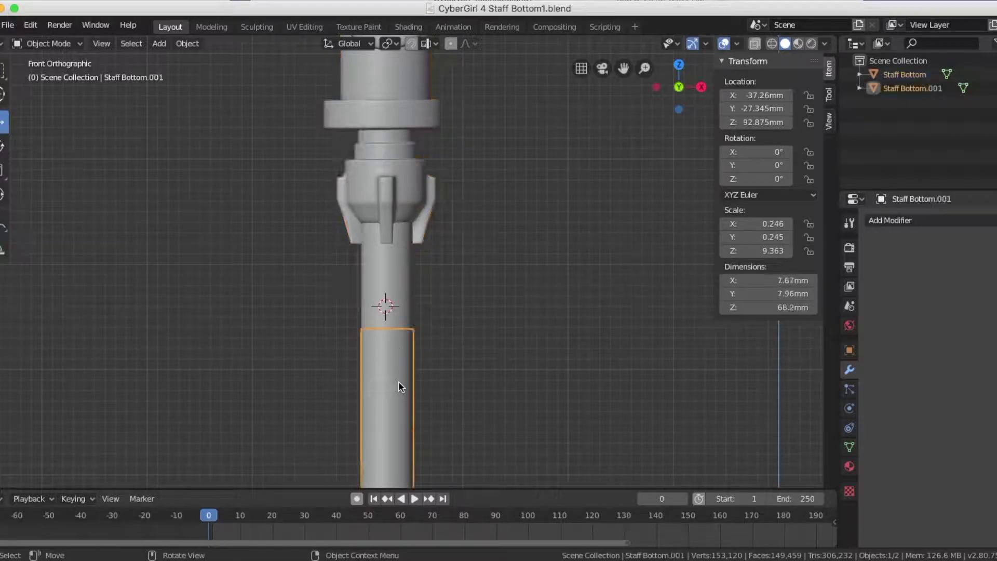
Rename the ornamented part Staff Middle and the appended lower shaft Staff Bottom
double_click(917, 76)
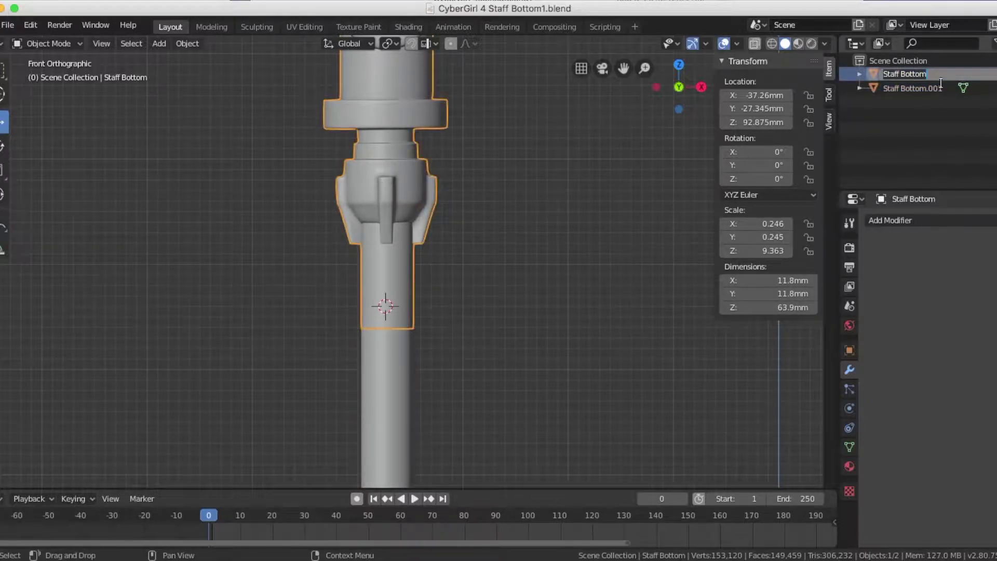
type("Staff Middle")
key("Return")
left_click(932, 76)
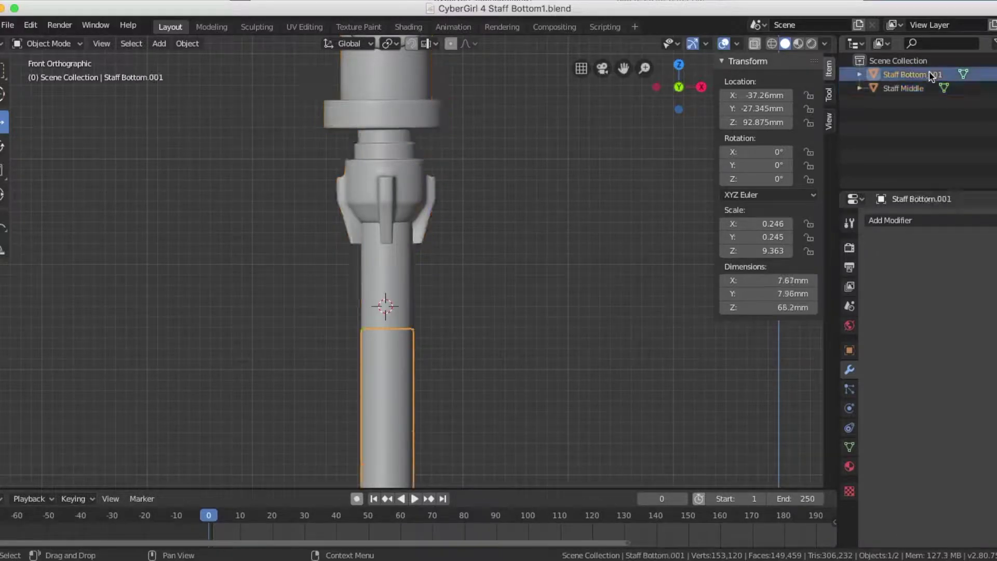
key("BackSpace")
key("BackSpace")
key("BackSpace")
key("Return")
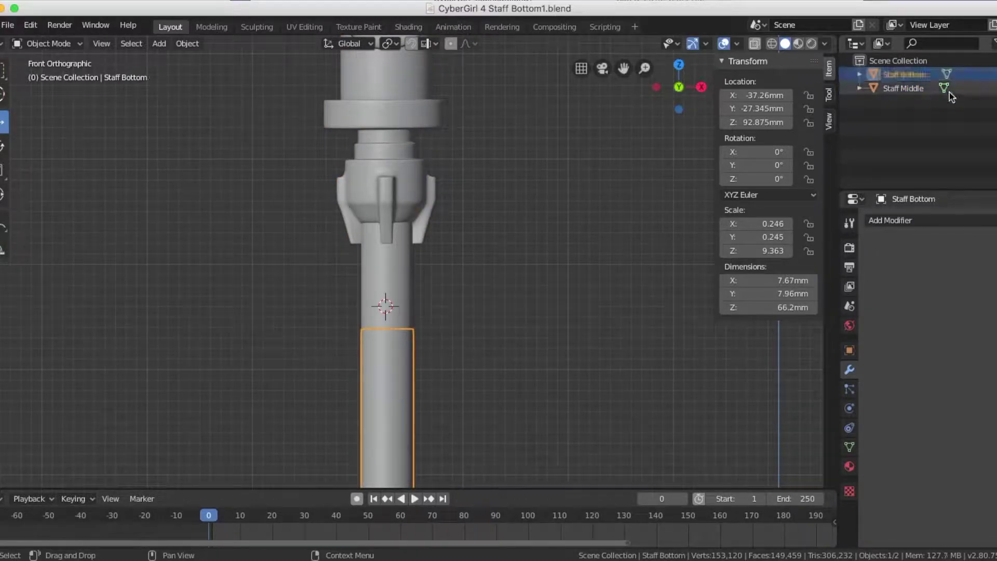
Hide Staff Bottom and add a cylinder at the centre of Staff Middle's lower end face
middle_click_drag(430, 374, 388, 328)
left_click(388, 327)
left_click(450, 338)
left_click(159, 43)
mouse_move(178, 60)
left_click(331, 128)
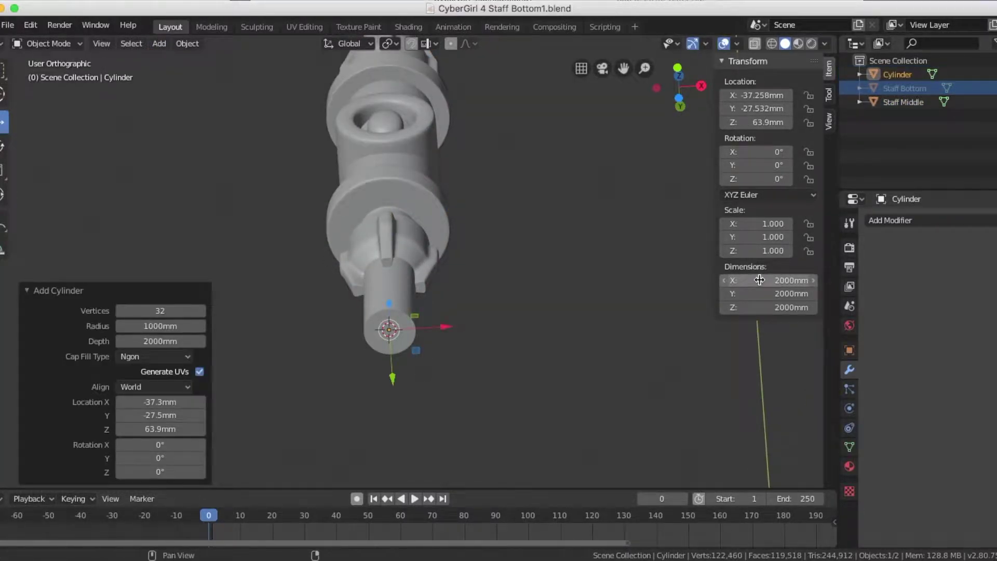
Set the cylinder's X, Y and Z dimensions to 3 mm
key("Tab")
type("3")
key("Tab")
type("3")
key("Tab")
key("Return")
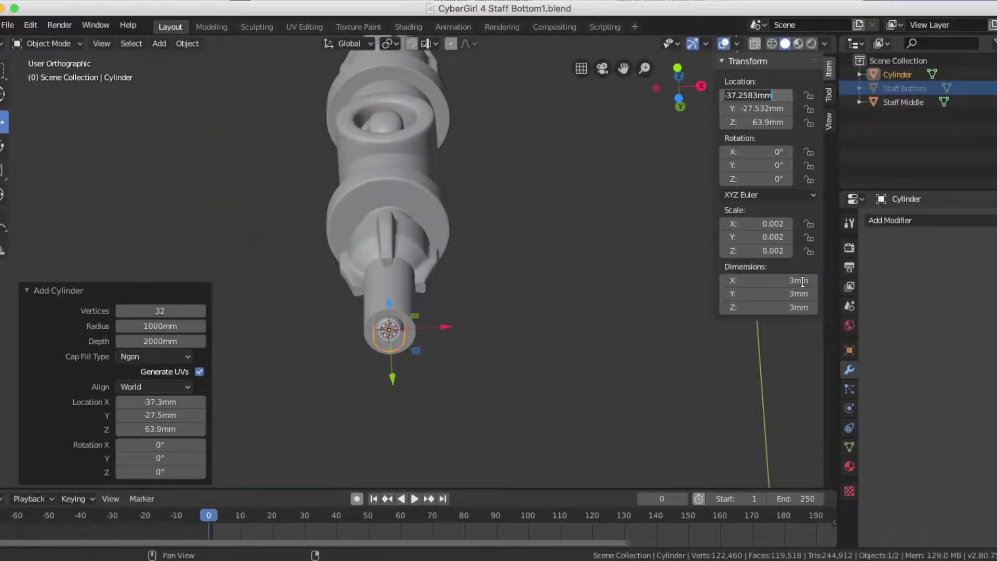
Centre the cylinder on the end face in bottom view by moving it about 0.16 mm along Y
key("KP_1")
scroll(428, 306, "up", 4)
middle_click_drag(428, 307, 505, 201, "shift")
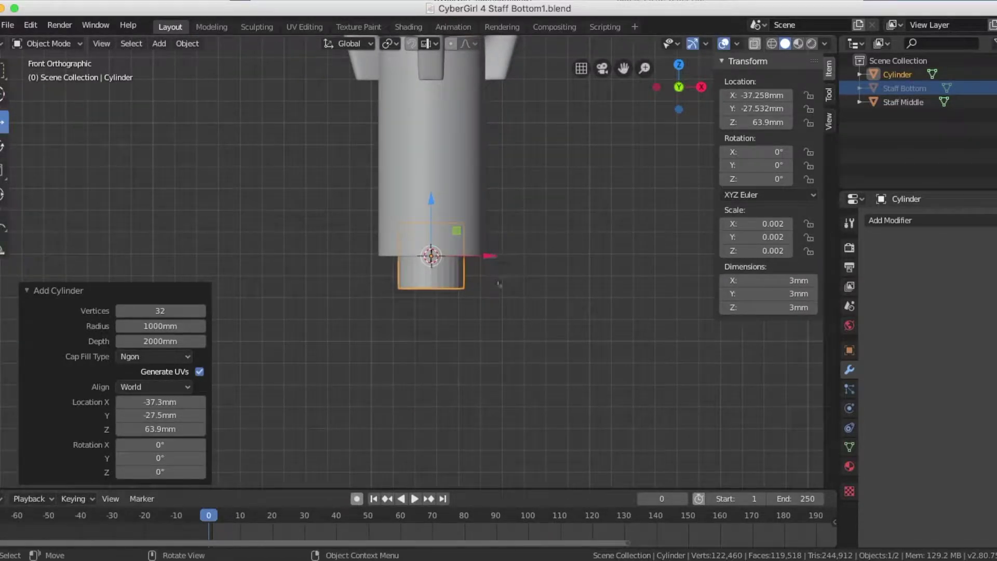
key("ctrl+KP_7")
key("g")
key("y")
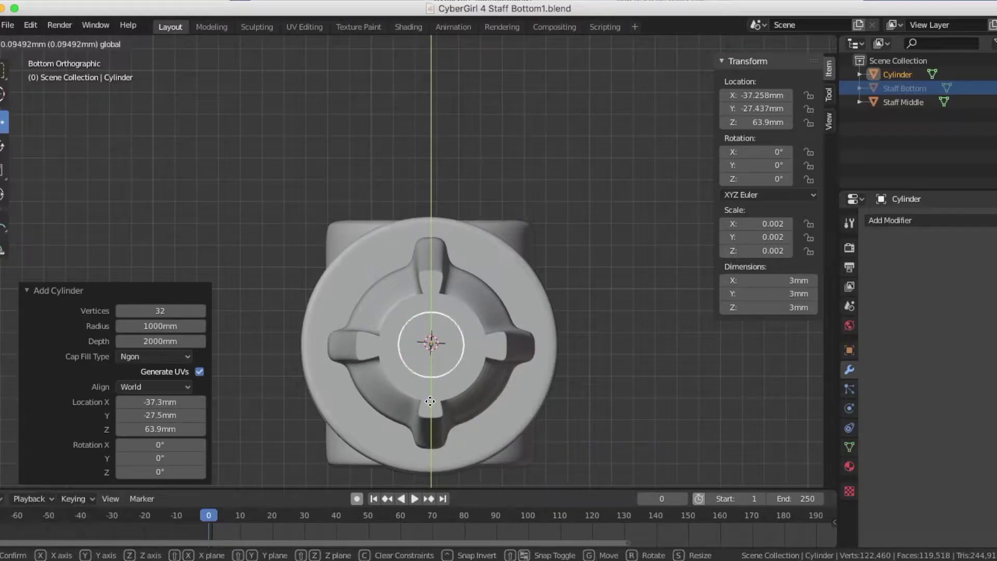
left_click(490, 347)
key("g")
key("x")
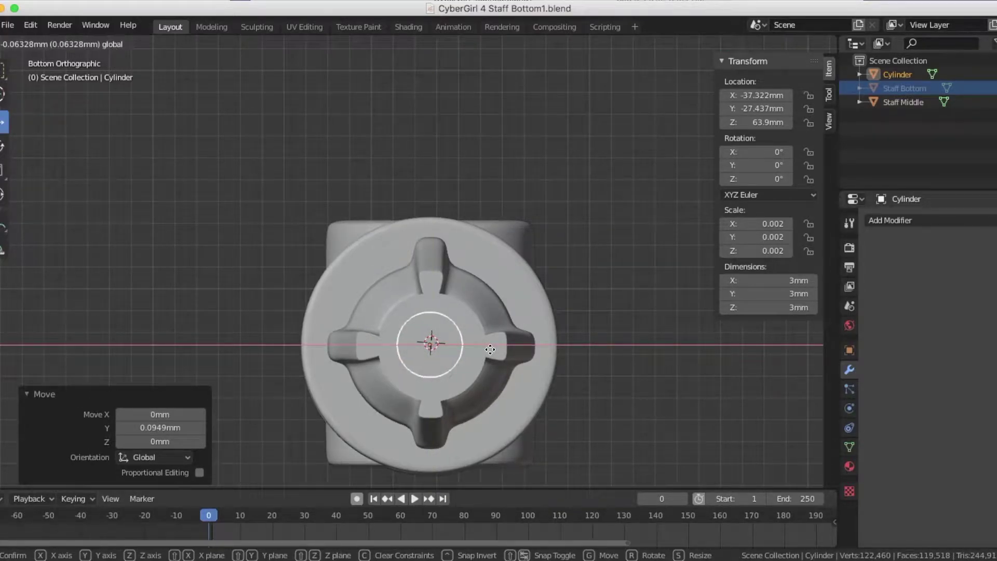
left_click(491, 347)
key("g")
key("y")
left_click(429, 405)
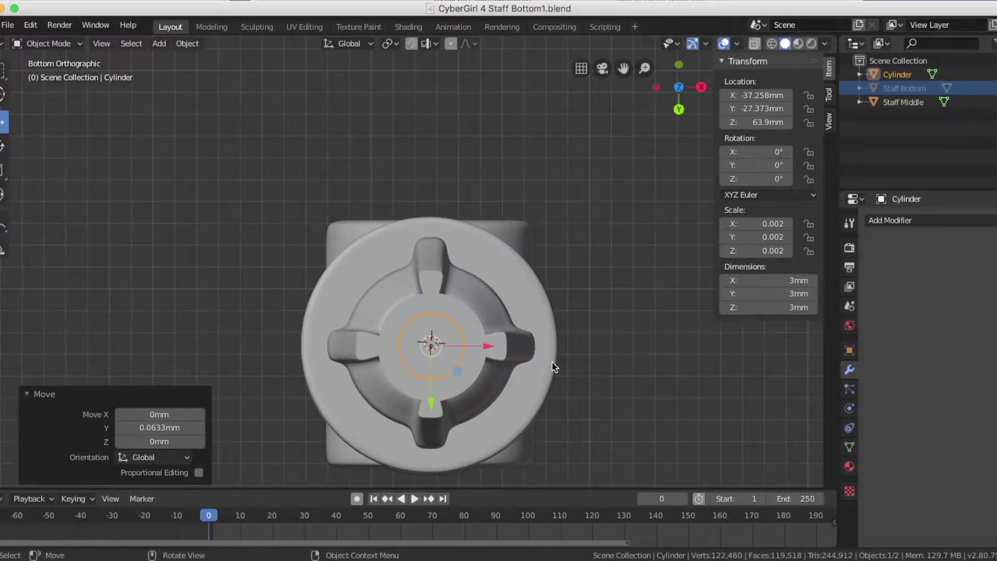
key("KP_3")
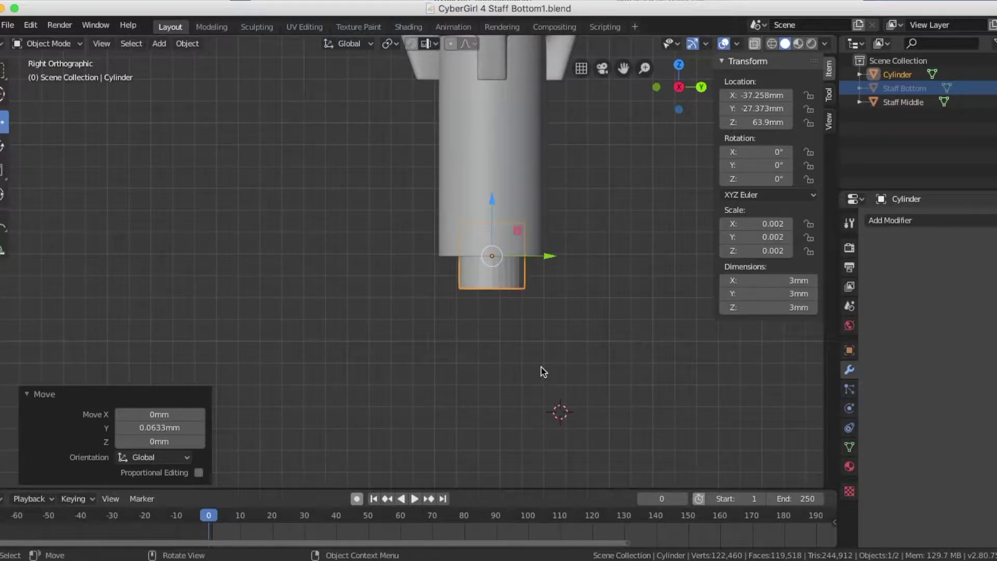
Enlarge the cylinder to 3.15 mm in X and Y for socket clearance
left_click(636, 361)
key("KP_1")
key("KP_3")
key("KP_1")
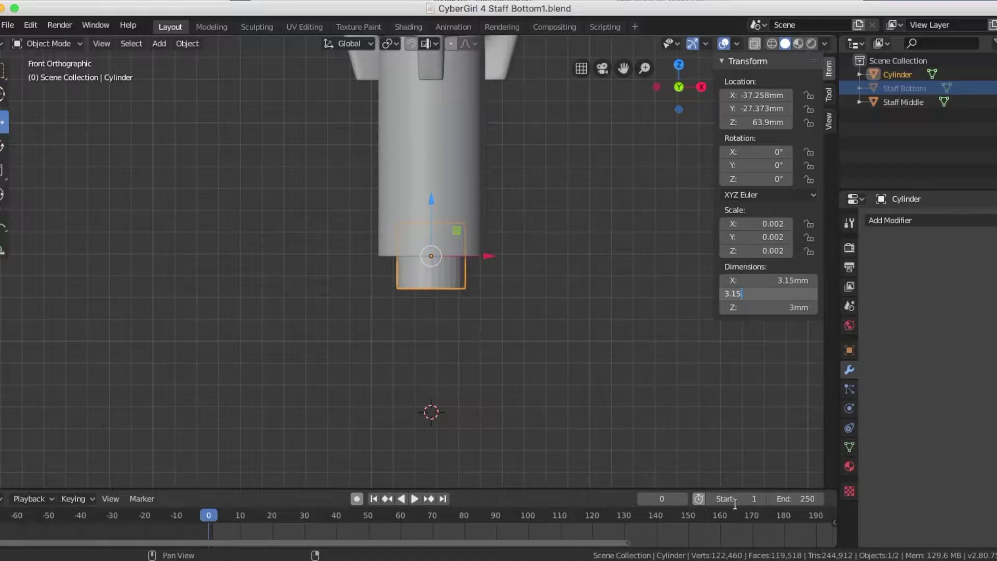
key("Return")
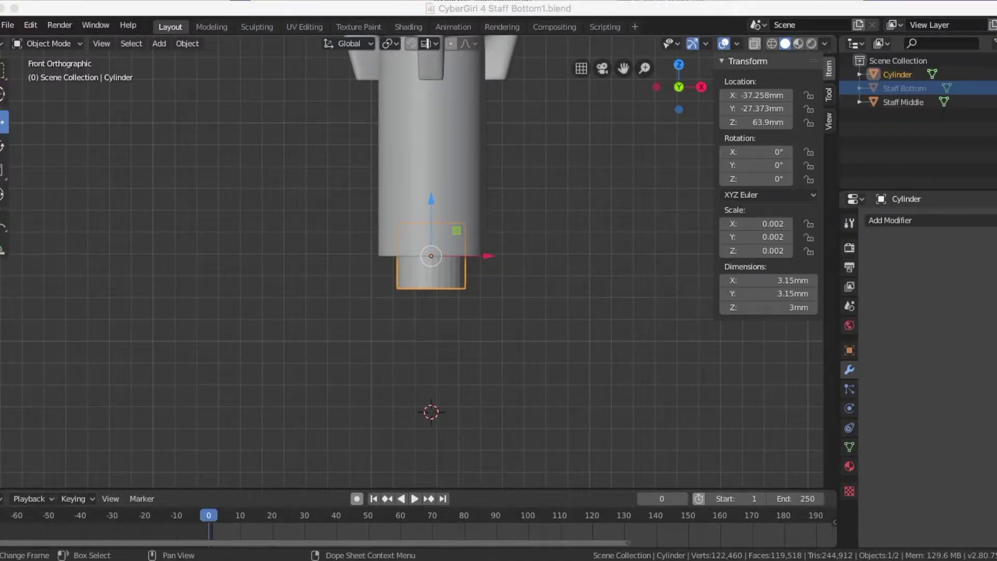
Show Staff Bottom in place of Staff Middle and cut its socket by applying a Boolean Difference with the cylinder
left_click(996, 89)
left_click(996, 103)
middle_click_drag(584, 156, 467, 327)
left_click(467, 327)
left_click(945, 220)
left_click(773, 285)
left_click(462, 165)
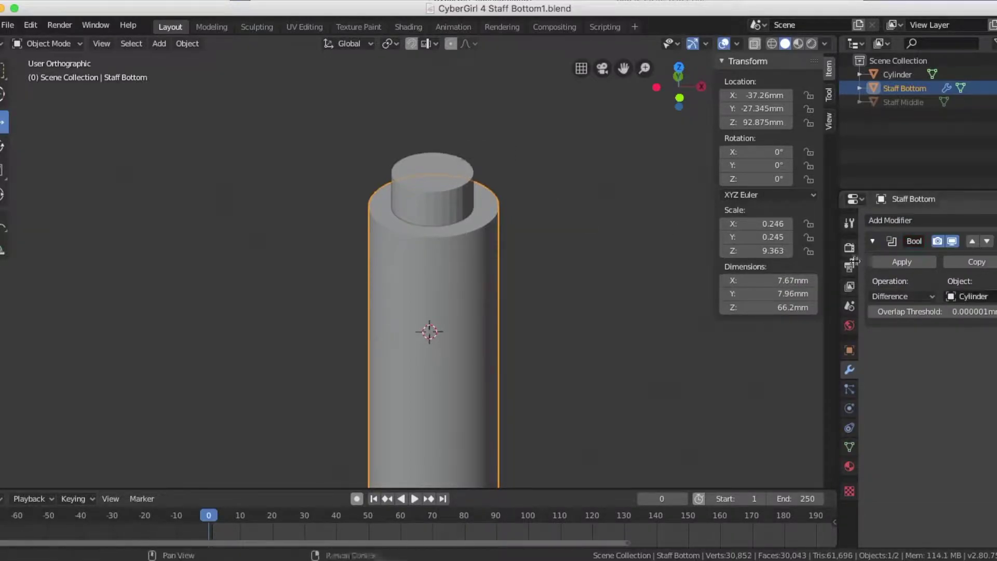
left_click(901, 262)
Reduce the cylinder to 3 mm in X and Y for the peg and inspect its fit from the front
left_click(443, 175)
type("3")
key("Return")
key("KP_7")
scroll(499, 322, "up", 5)
middle_click_drag(499, 322, 455, 315)
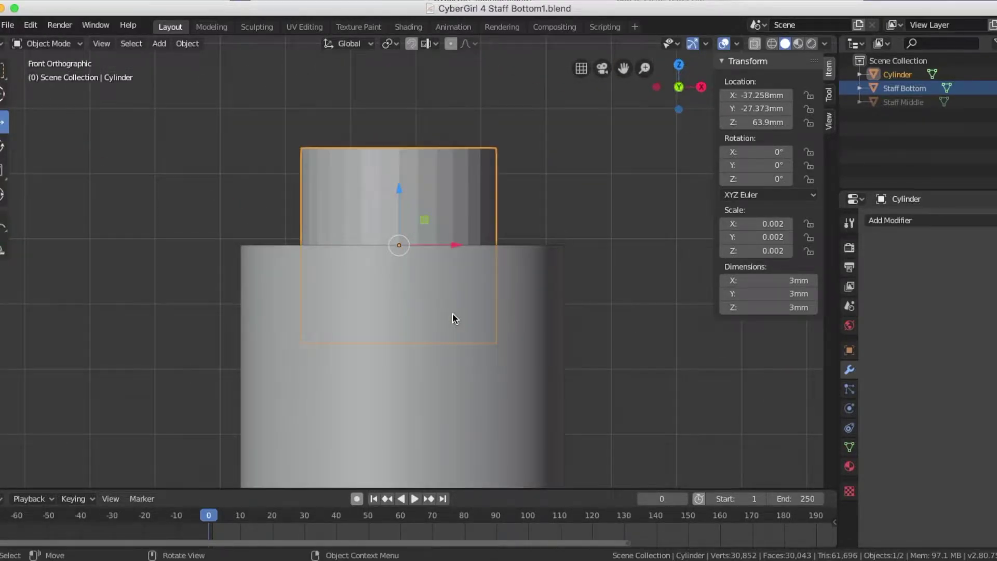
Show Staff Middle in place of Staff Bottom and join the peg to it by applying a Boolean Union with the cylinder
scroll(455, 315, "down", 7)
left_click(990, 102)
left_click(990, 89)
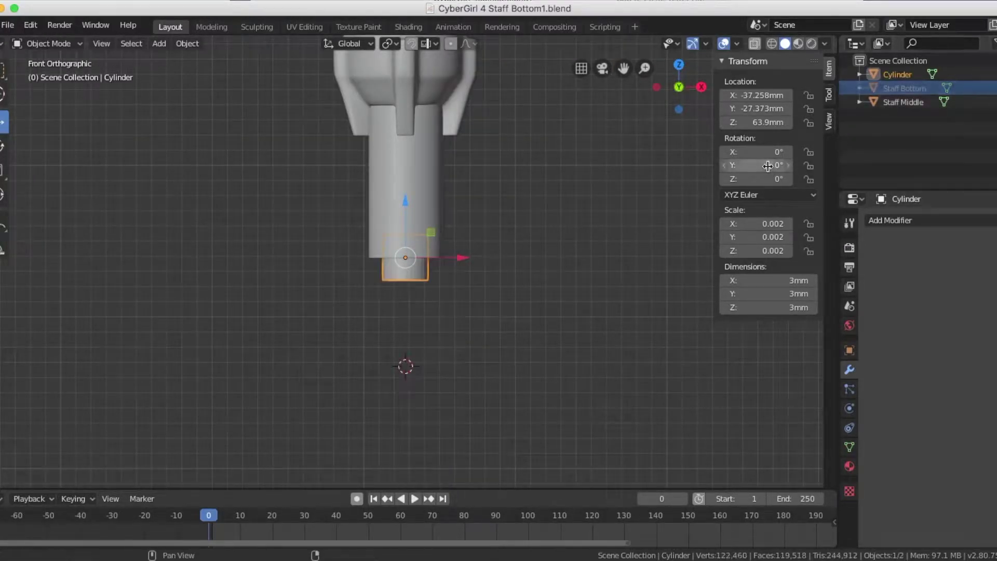
left_click(434, 178)
left_click(886, 221)
left_click(706, 255)
left_click(903, 296)
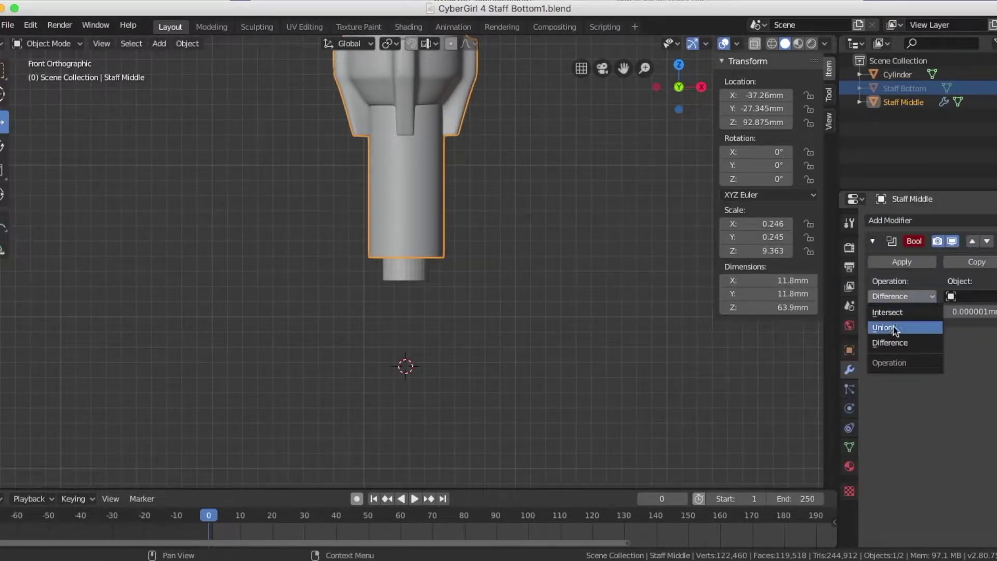
left_click(894, 328)
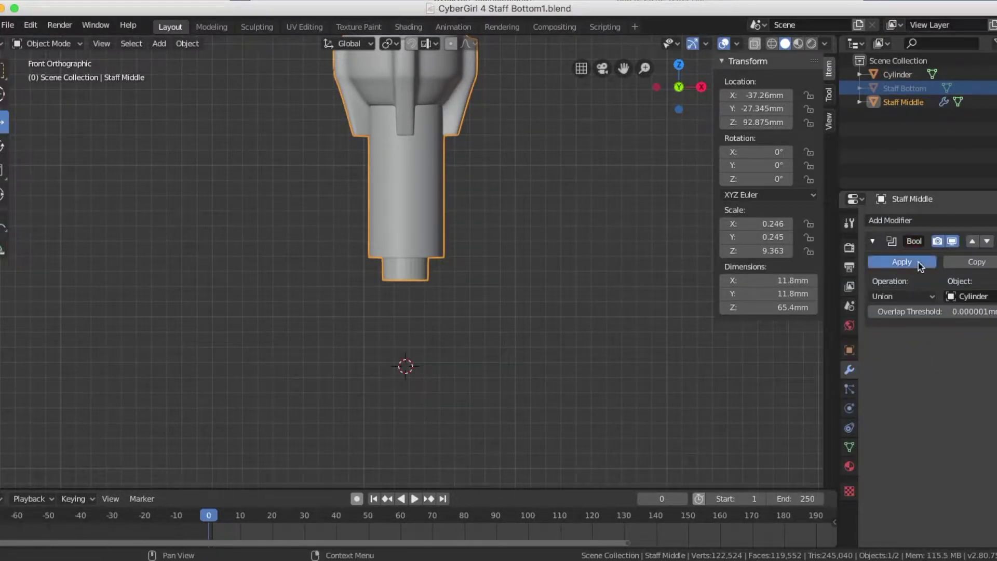
left_click(918, 263)
Delete the leftover cylinder and save the file with Staff Bottom visible again
left_click(405, 270)
left_click_drag(406, 213, 570, 291)
key("Delete")
scroll(570, 291, "down", 5)
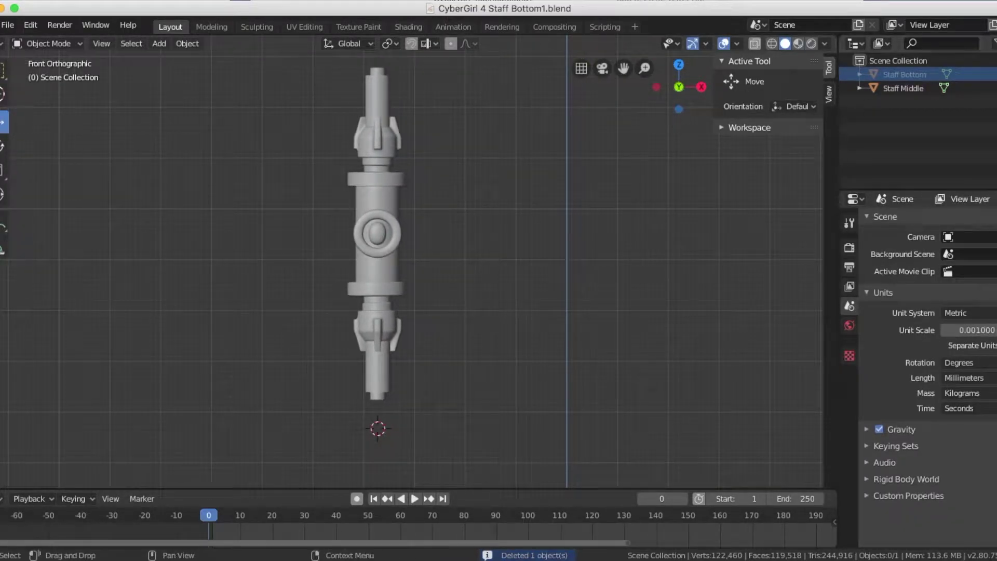
key("ctrl+z")
key("super+s")
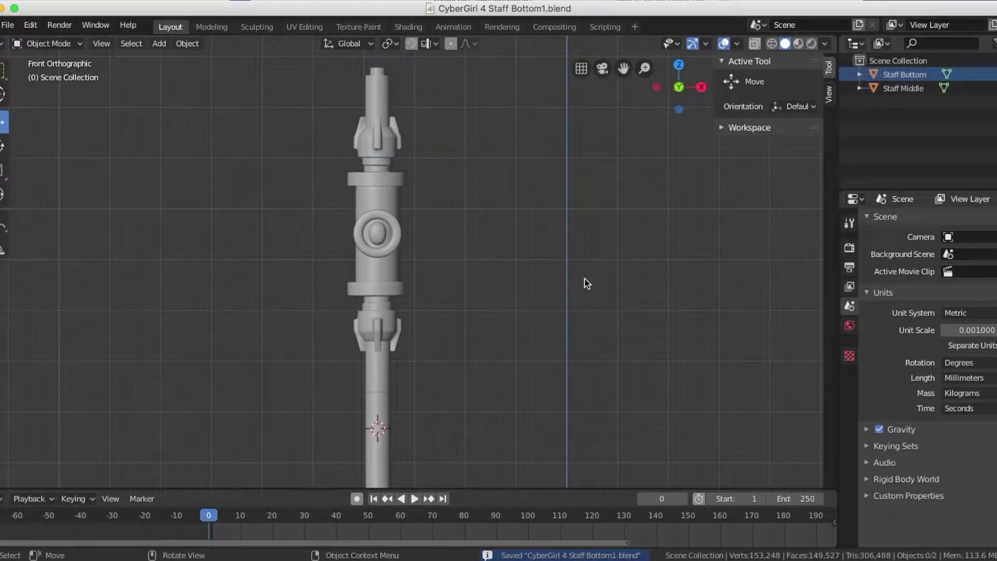
Delete Staff Middle from the scene, leaving only Staff Bottom
left_click(387, 186)
left_click(7, 24)
left_click(46, 117)
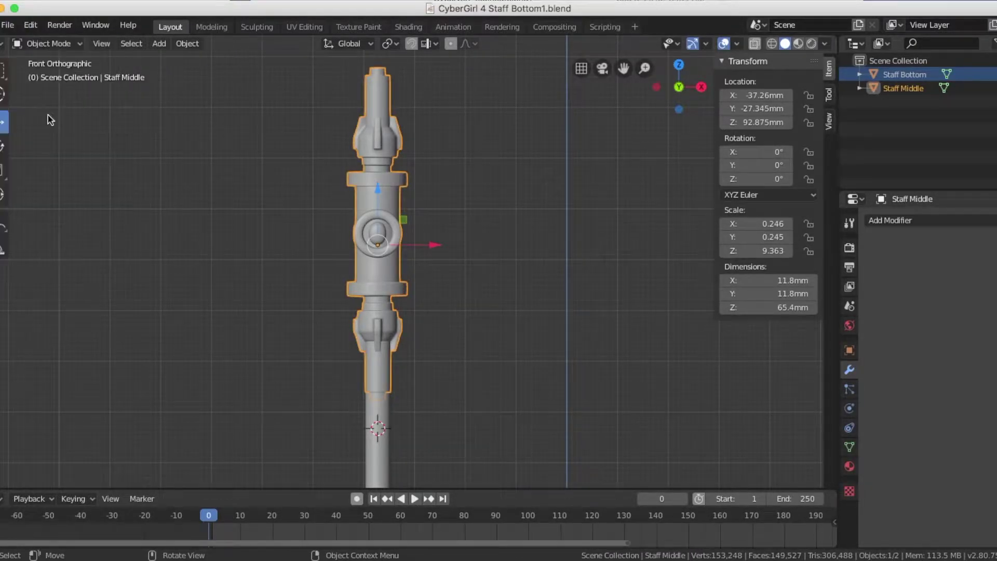
key("x")
left_click(389, 172)
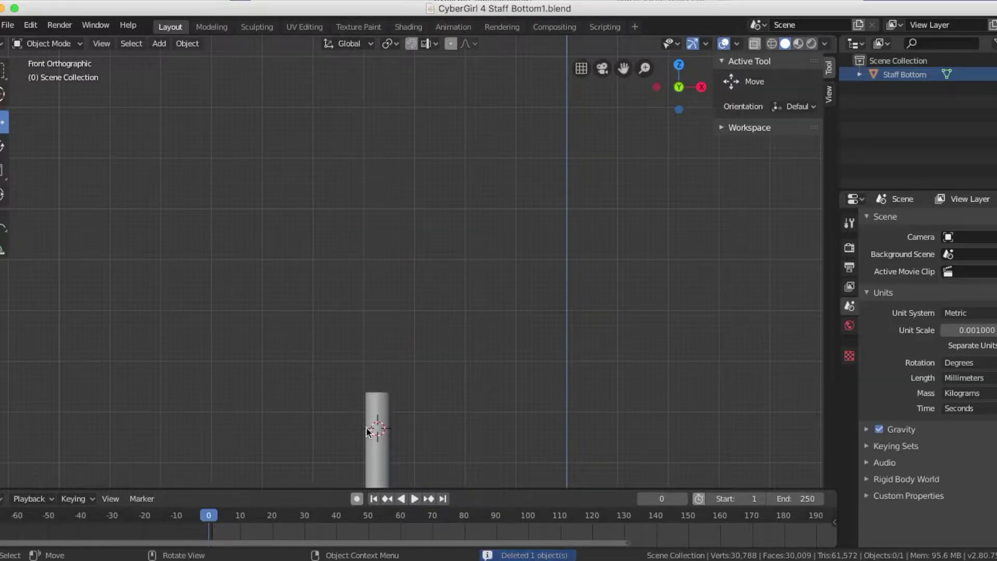
Save the socketed lower shaft as CyberGirl 4 Staff Bottom2a.blend in the Staff folder
left_click(8, 24)
left_click(44, 129)
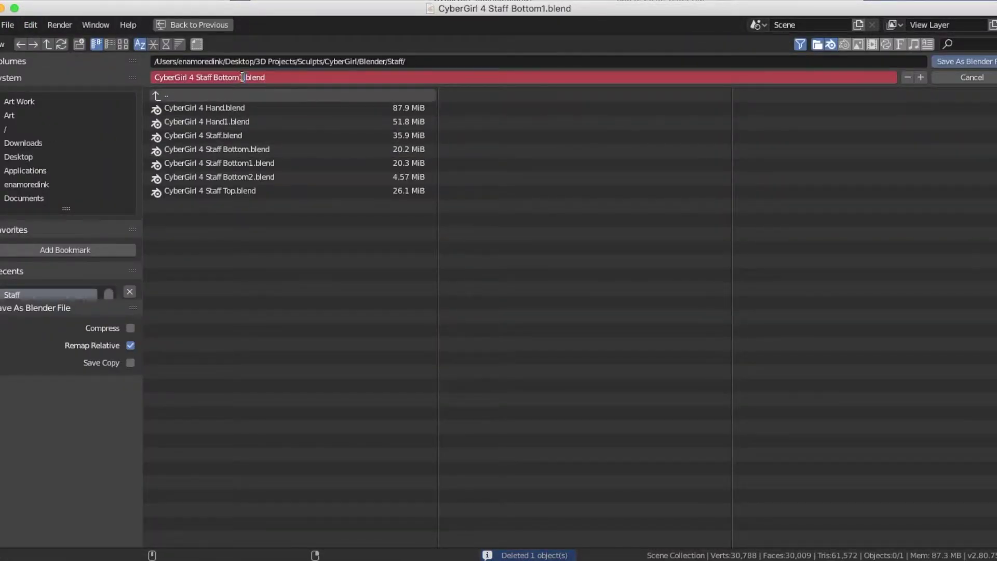
left_click(981, 61)
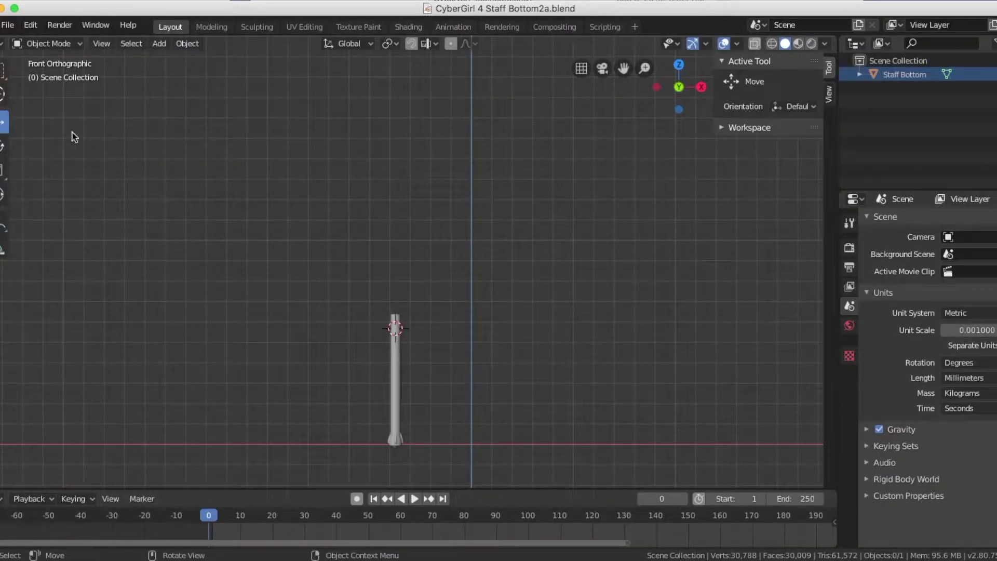
left_click(8, 24)
left_click(42, 115)
Open the recent file CyberGirl 4 Staff Bottom1.blend
left_click(10, 25)
mouse_move(39, 68)
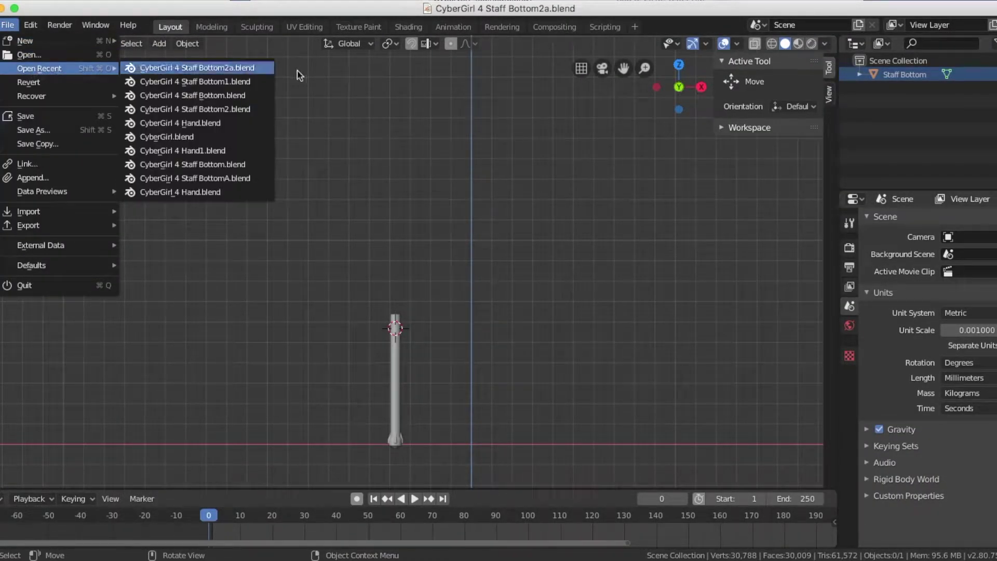
left_click(242, 82)
Delete Staff Bottom from the scene so only Staff Middle is left, and save the file
left_click(377, 439)
key("x")
left_click(379, 445)
key("super+s")
Add a cube at the 3D cursor on the staff's centre and set its dimensions to 20 mm on every axis
middle_click_drag(461, 312, 316, 307)
key("KP_1")
key("KP_3")
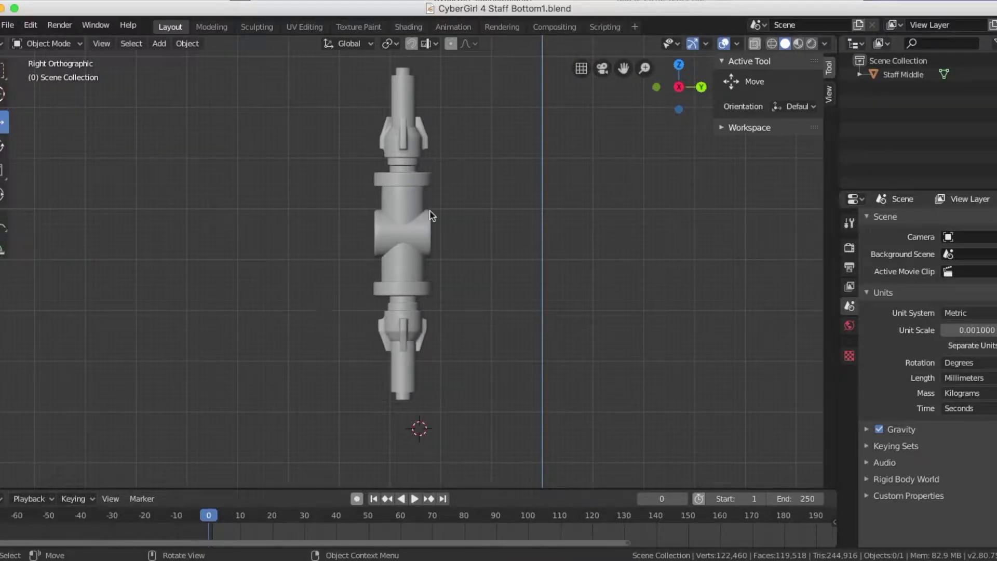
key("KP_1")
left_click(8, 26)
left_click(158, 44)
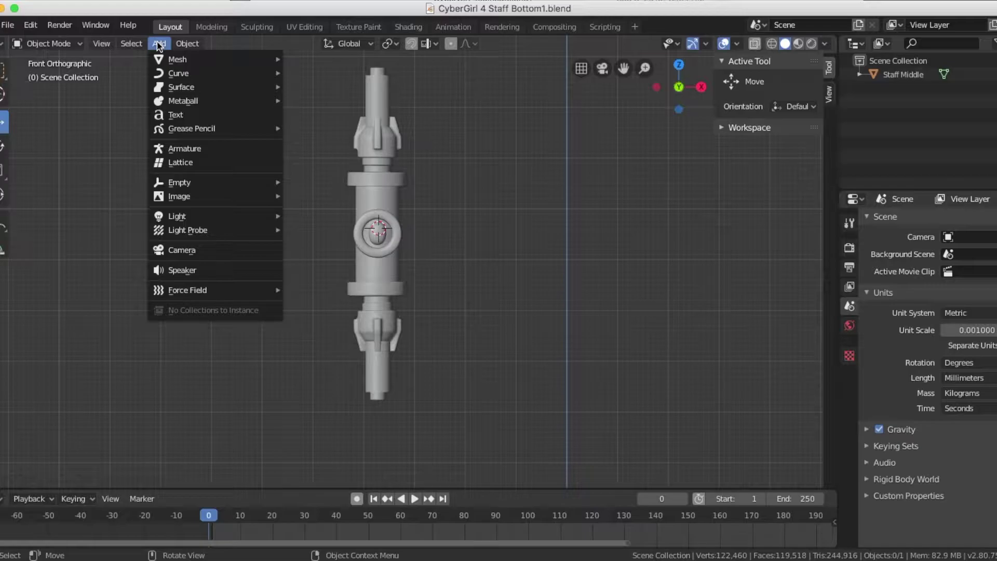
mouse_move(213, 59)
left_click(316, 72)
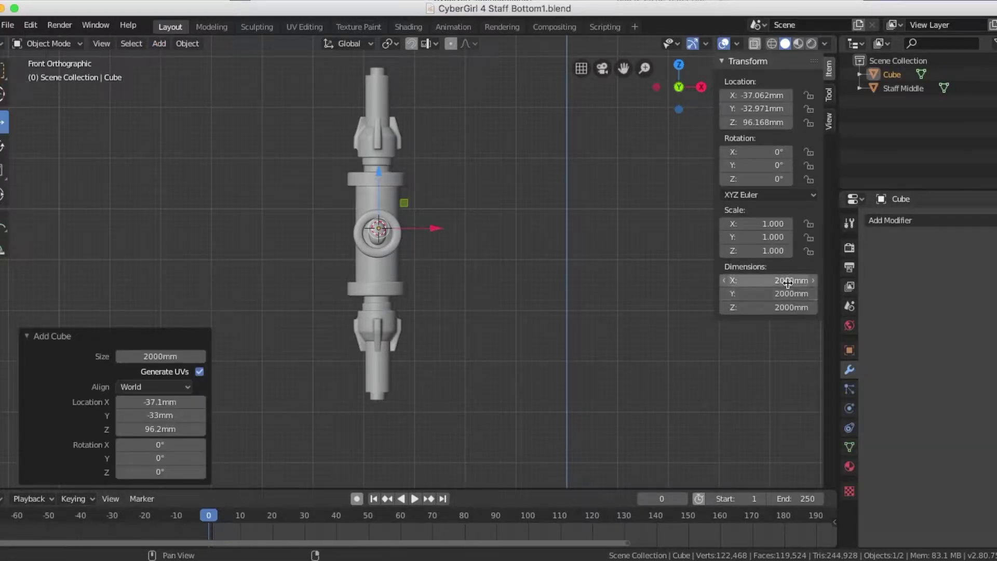
type("20")
key("Return")
scroll(593, 400, "down", 2)
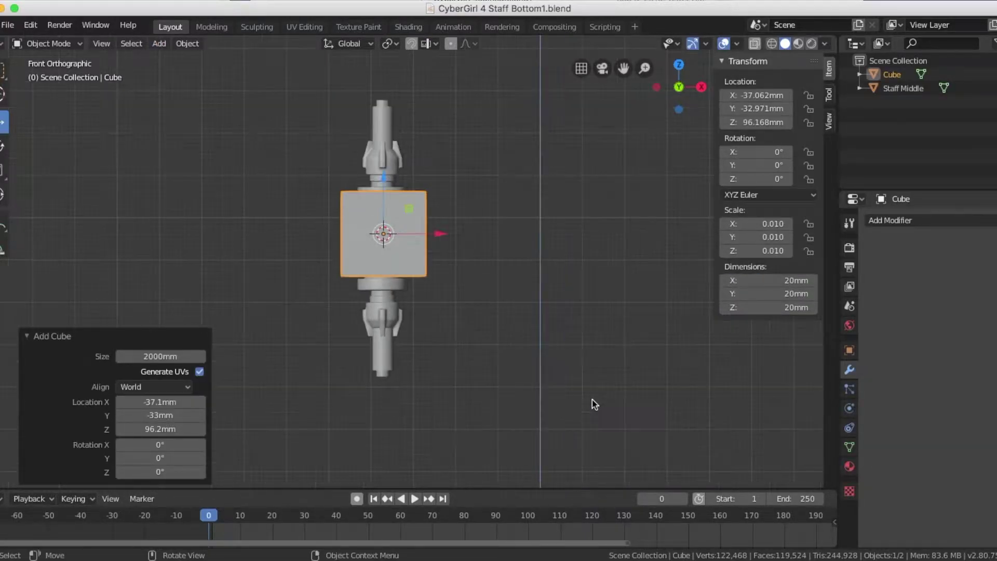
Scale the cube along Z to about 76.4 mm so it is taller than Staff Middle
key("s")
key("z")
key("Return")
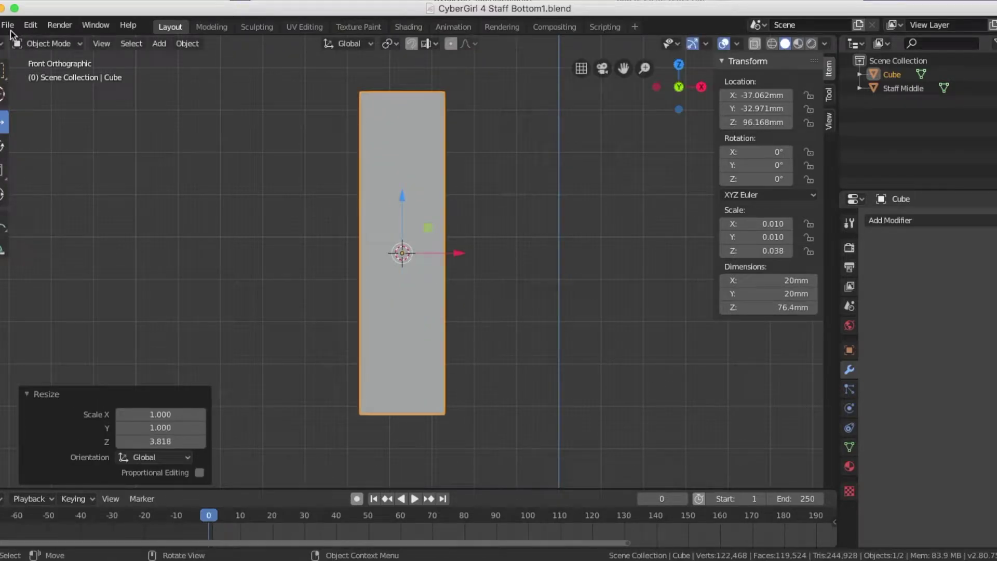
Move the tall block 15 mm along Y toward the back of the staff
key("KP_3")
key("g")
key("y")
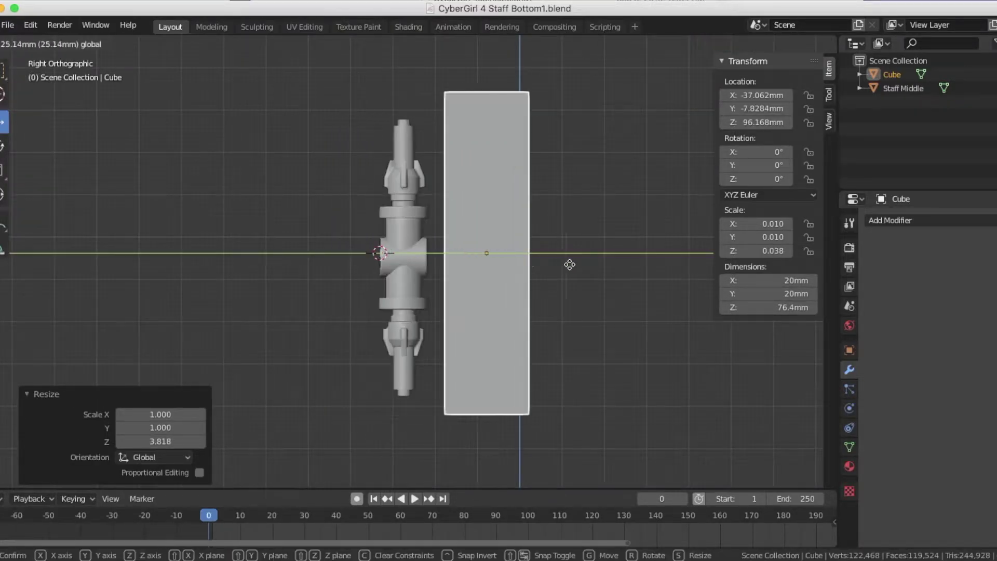
type("15")
key("Return")
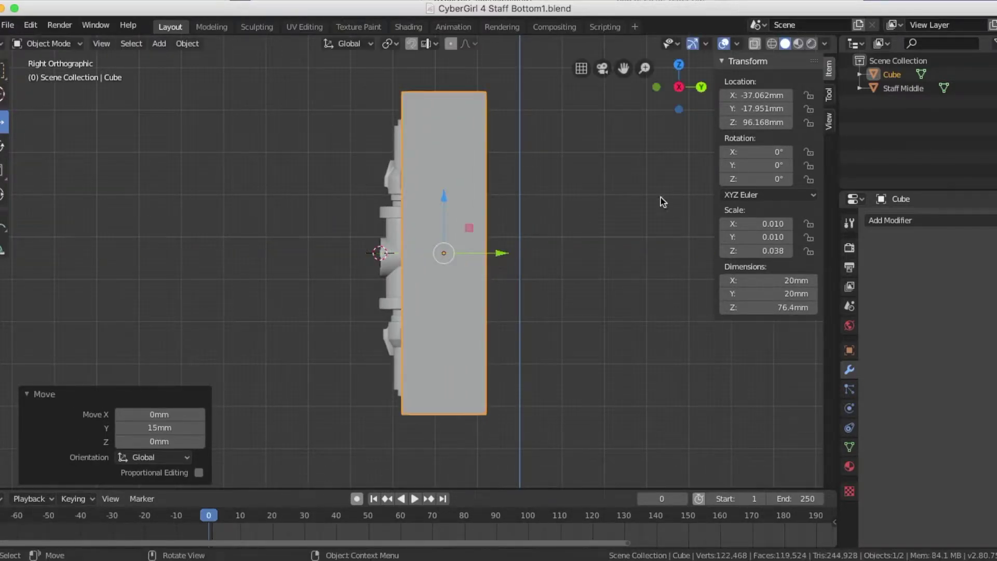
With X-ray display on, nudge the block about 0.544 mm along Y so its front face lies on the staff's centre line
left_click(756, 44)
scroll(593, 122, "up", 3)
scroll(590, 263, "down", 2)
key("g")
key("y")
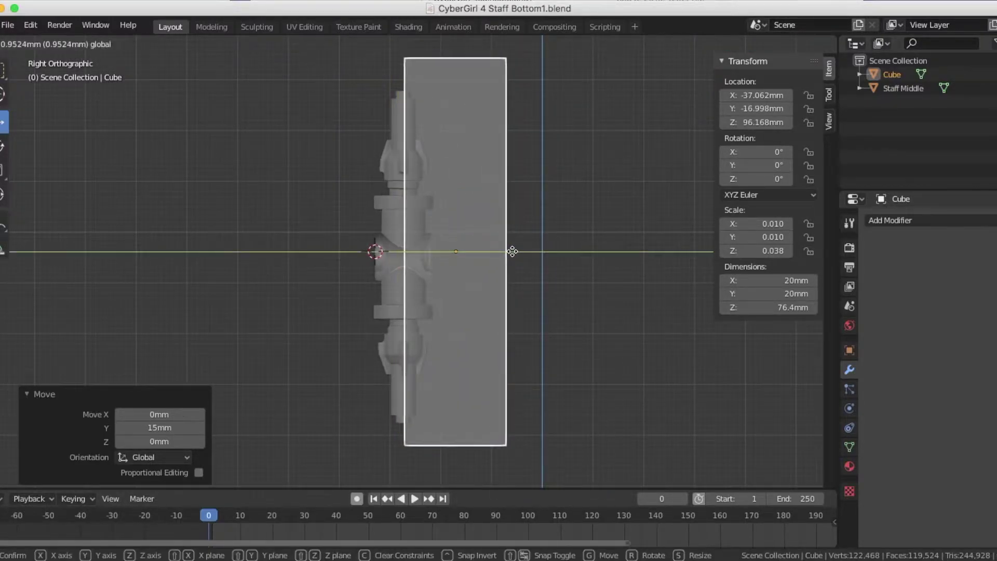
left_click(511, 252)
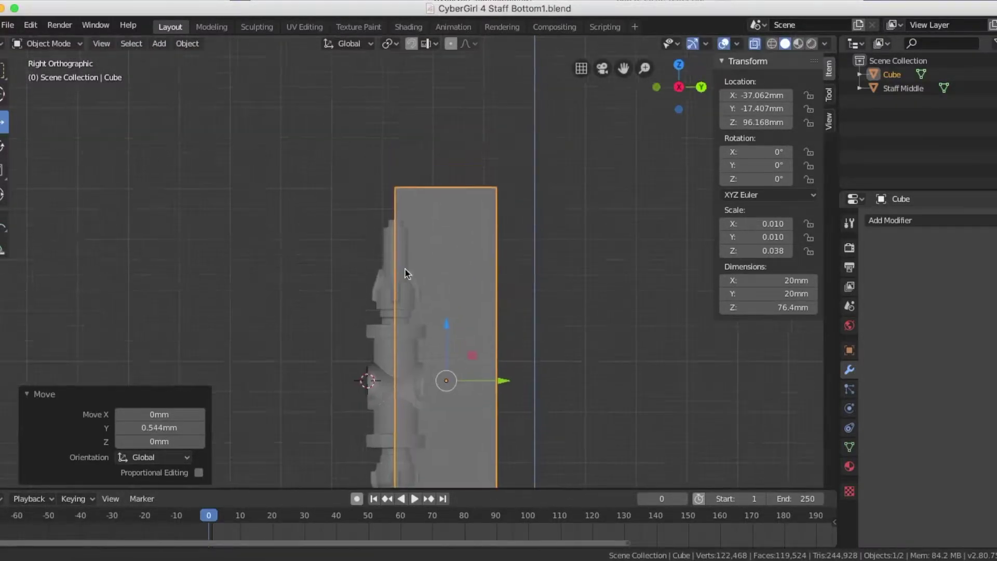
scroll(397, 263, "up", 7)
scroll(400, 271, "down", 8)
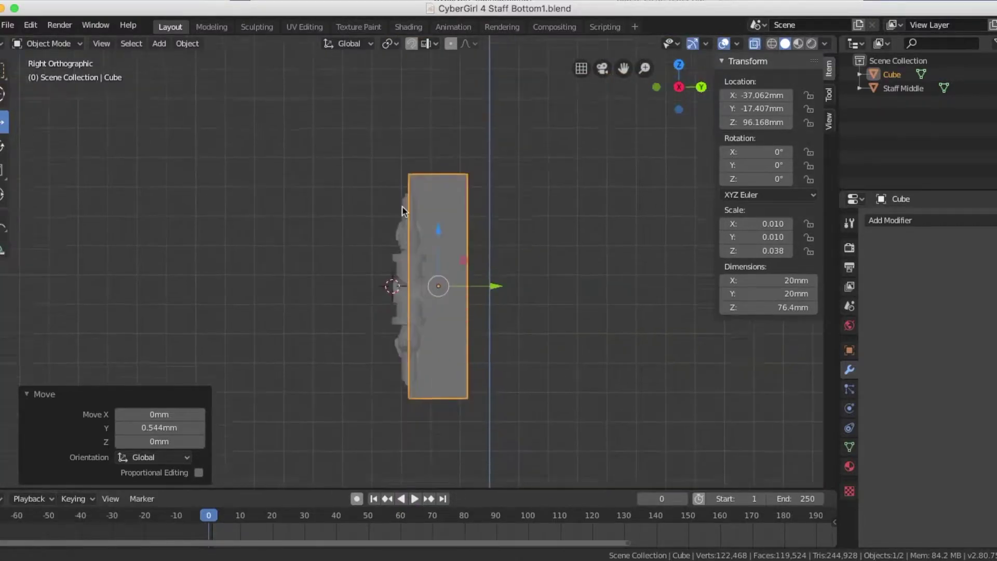
Turn off X-ray display and save the file with the cutting block in place and Staff Middle selected
left_click(756, 44)
left_click(543, 248)
middle_click_drag(542, 248, 646, 315)
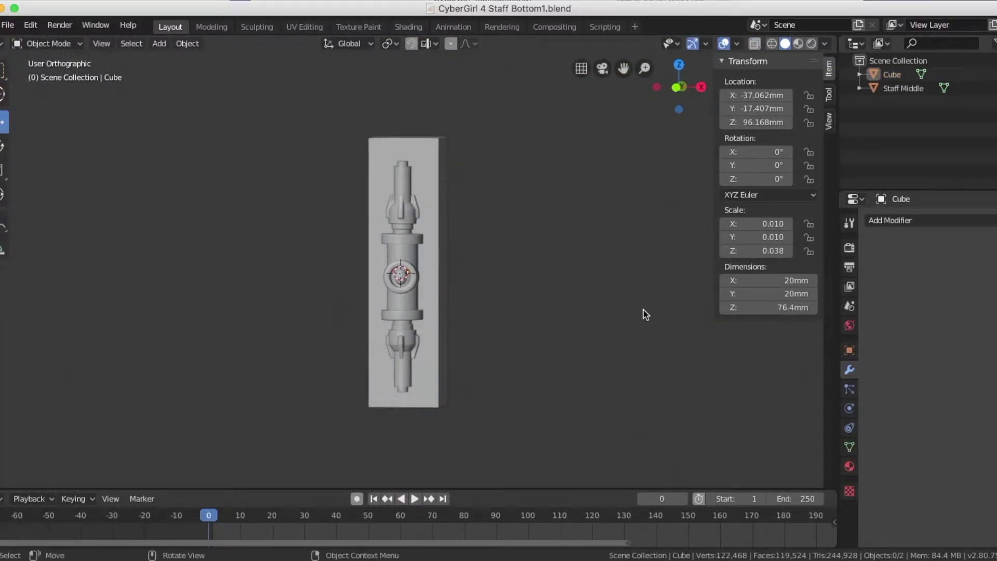
middle_click_drag(495, 305, 556, 301)
right_click(558, 298, "shift")
left_click(435, 338)
left_click(8, 25)
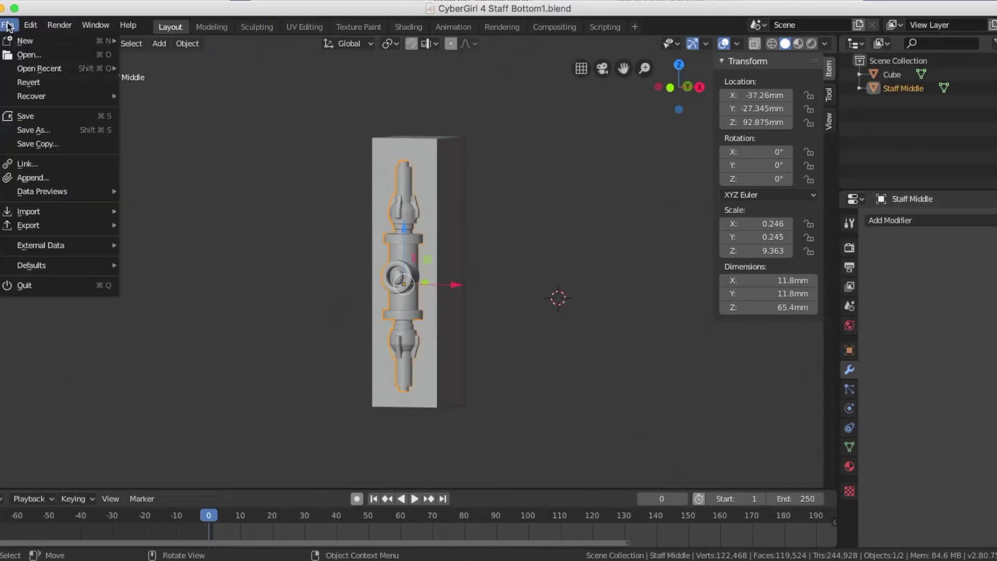
Cut away the rear half of Staff Middle by applying a Boolean Difference with the Cube, and delete the cube
left_click(917, 220)
left_click(758, 285)
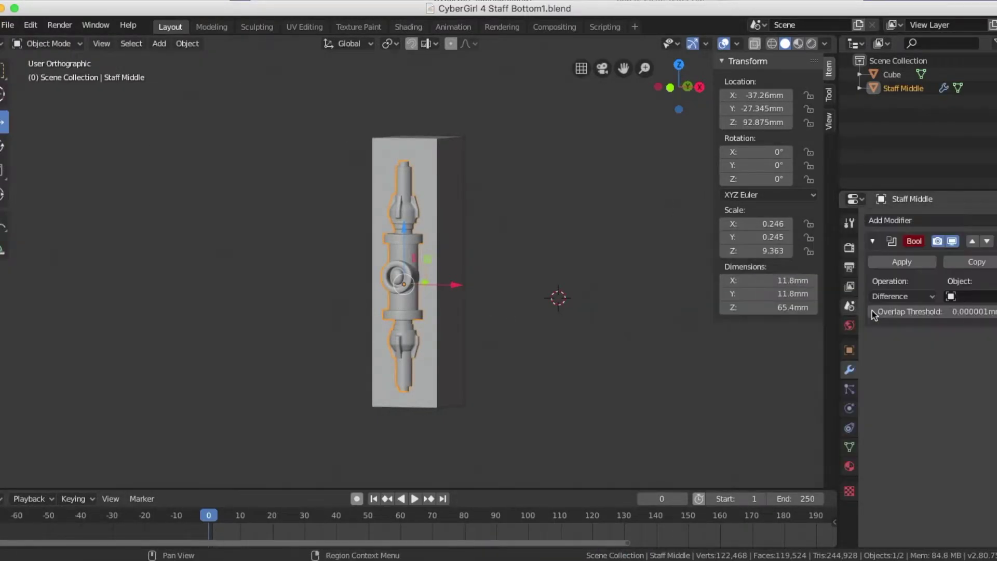
left_click(444, 214)
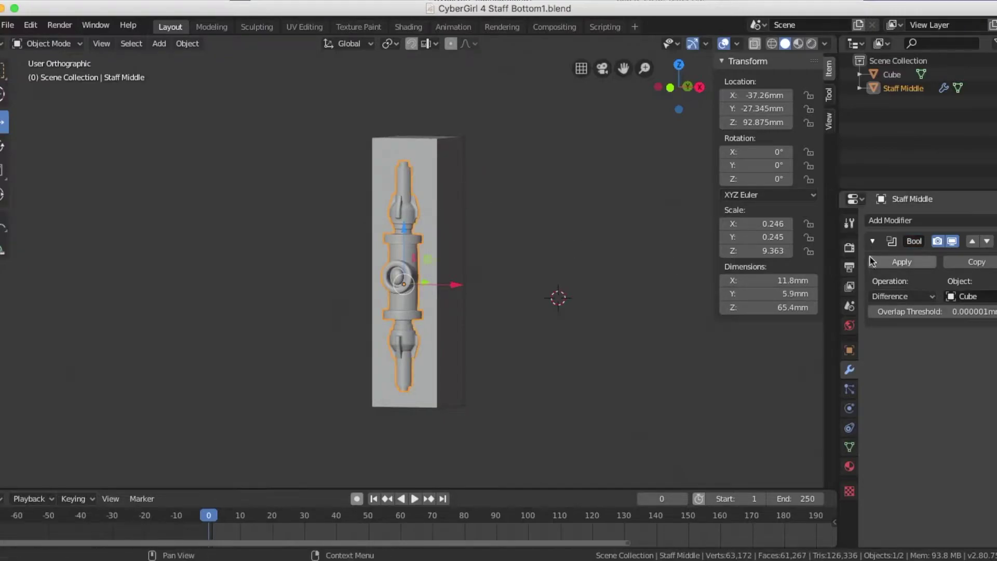
middle_click_drag(702, 224, 473, 256)
scroll(508, 204, "up", 5)
left_click(508, 204)
key("x")
left_click(509, 203)
scroll(454, 214, "down", 5)
middle_click_drag(454, 213, 265, 78)
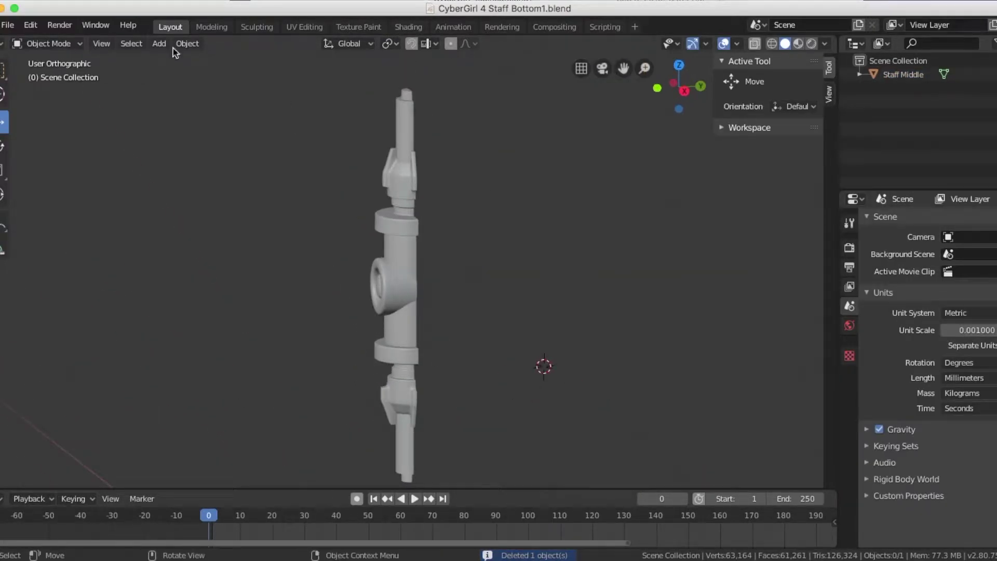
Save the front half as CyberGirl 4 Staff Bottom1a.blend in the Staff folder
left_click(9, 25)
left_click(72, 130)
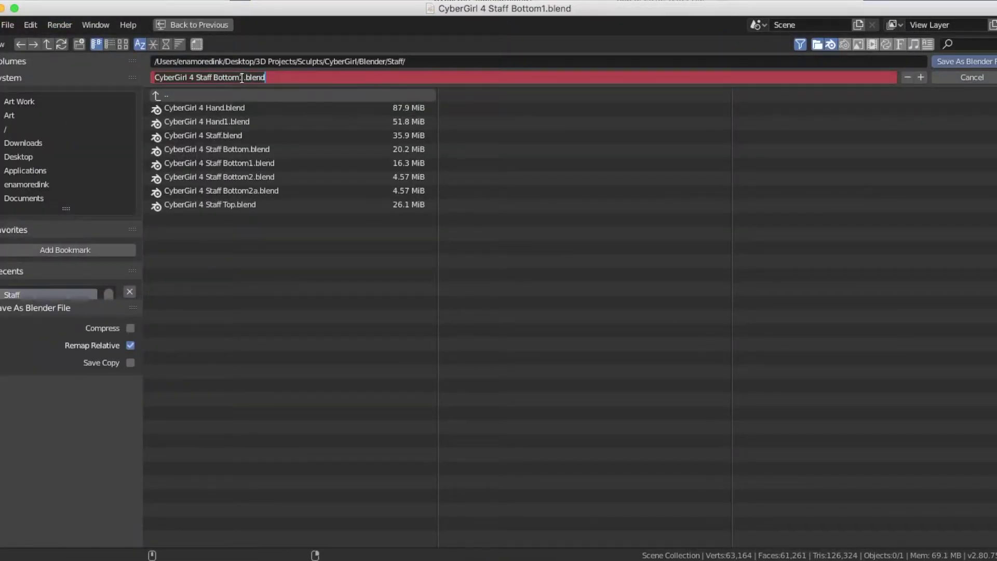
type("a")
key("Return")
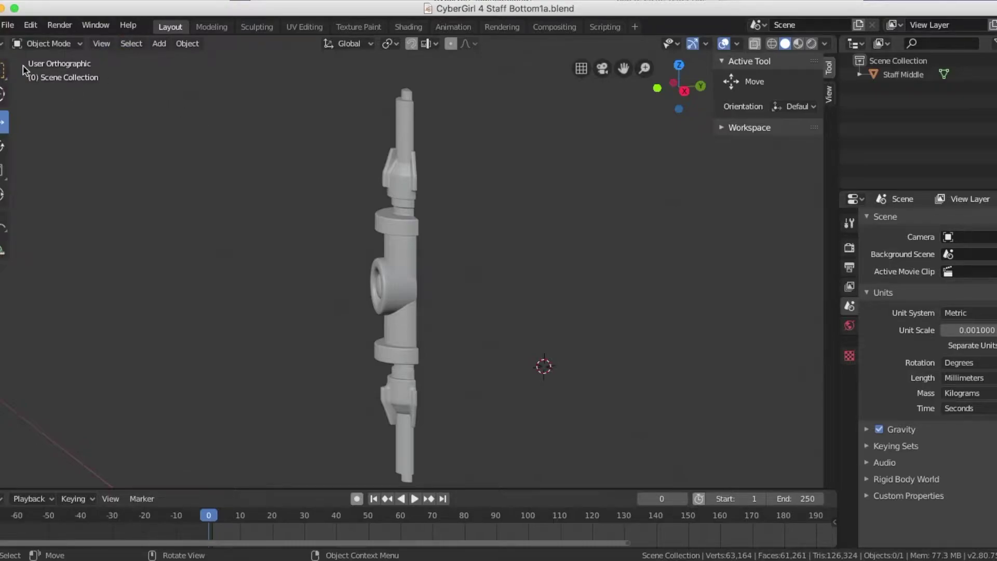
Reopen CyberGirl 4 Staff Bottom1.blend, which holds the whole Staff Middle and the cutting block
left_click(8, 25)
mouse_move(40, 68)
left_click(250, 82)
In Edit Mode, move the block's four rear vertices along Y past the staff's front, making the block about 15.4 mm deep
left_click(419, 210)
middle_click_drag(419, 210, 512, 216)
key("Tab")
left_click(490, 138)
left_click(476, 141, "shift")
left_click(487, 405, "shift")
left_click(472, 409, "shift")
left_click_drag(539, 272, 422, 254)
left_click(421, 254)
key("Tab")
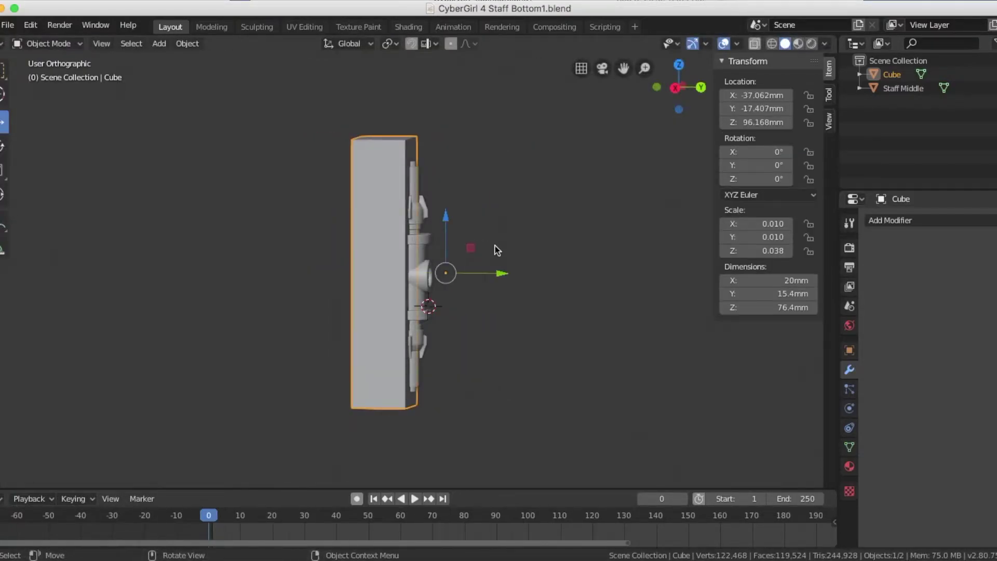
Remove the front half of Staff Middle by applying a Boolean Difference with the repositioned Cube, and delete the cube
middle_click_drag(495, 249, 497, 196)
left_click(429, 259)
left_click(905, 223)
left_click(738, 281)
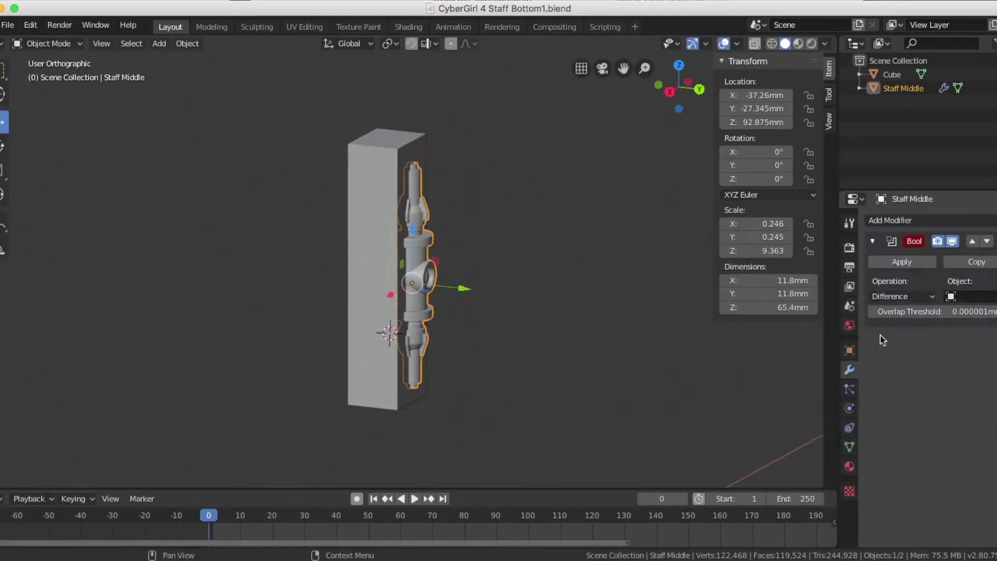
left_click(367, 389)
left_click(901, 261)
left_click(360, 367)
key("Delete")
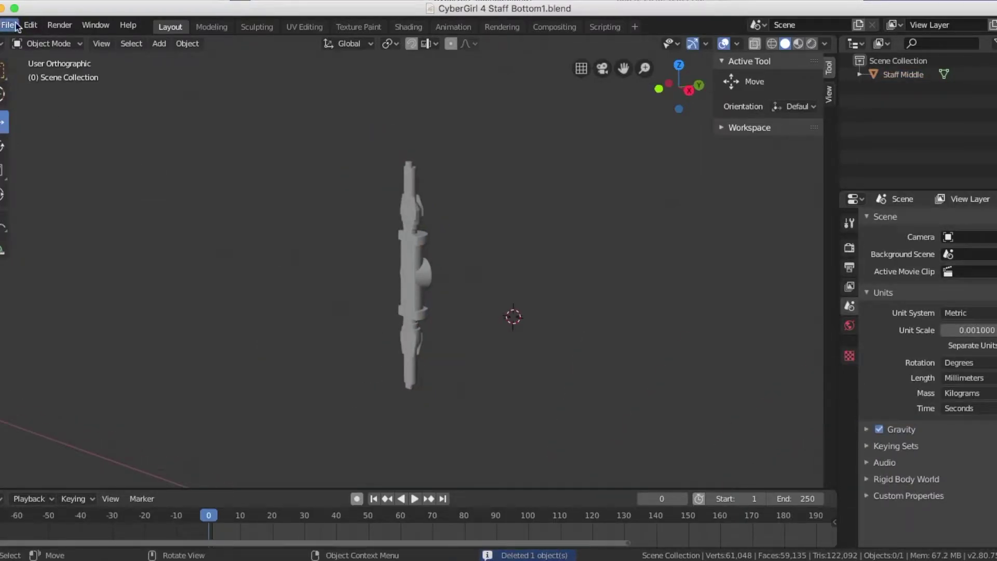
Save the rear half as CyberGirl 4 Staff Bottom1b.blend in the Staff folder
left_click(8, 25)
left_click(31, 133)
left_click(243, 78)
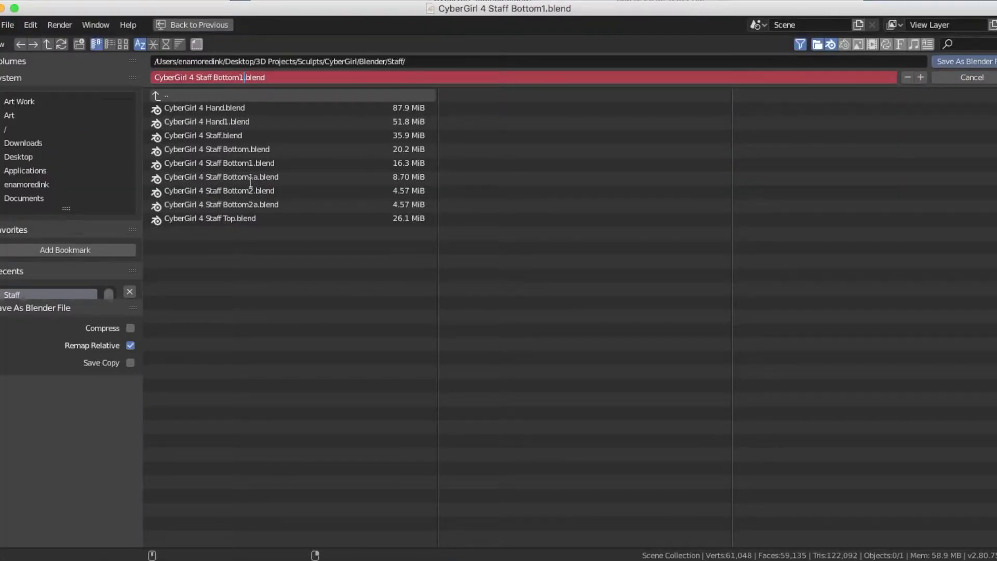
type("b")
left_click(960, 60)
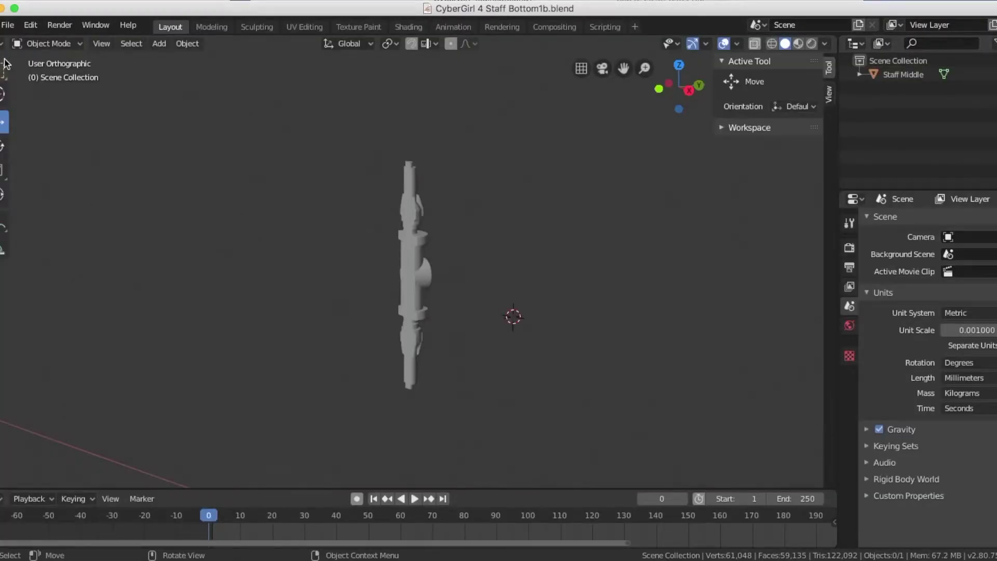
Open the recent file CyberGirl 4 Staff Bottom1a.blend containing the front half
left_click(8, 25)
mouse_move(47, 69)
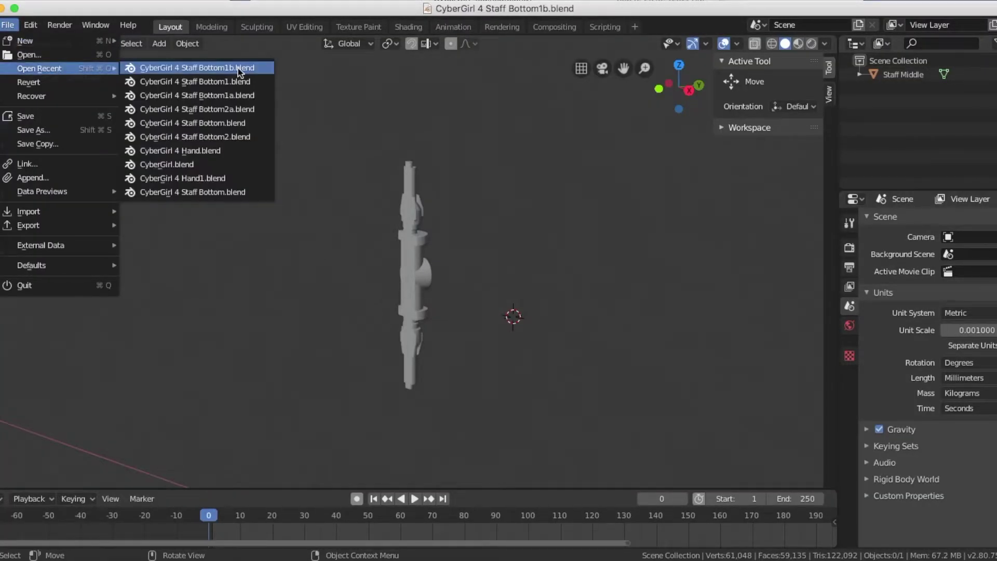
left_click(246, 97)
middle_click_drag(417, 231, 401, 263)
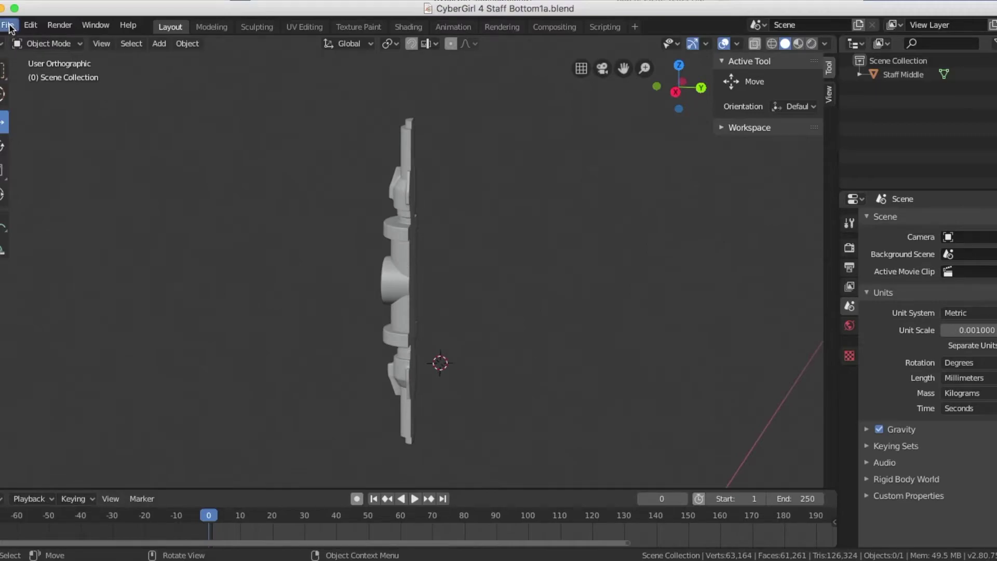
Append the Staff Middle object from CyberGirl 4 Staff Bottom1b.blend into the scene and deselect everything
left_click(8, 25)
left_click(76, 210)
left_click(157, 96)
left_click(157, 95)
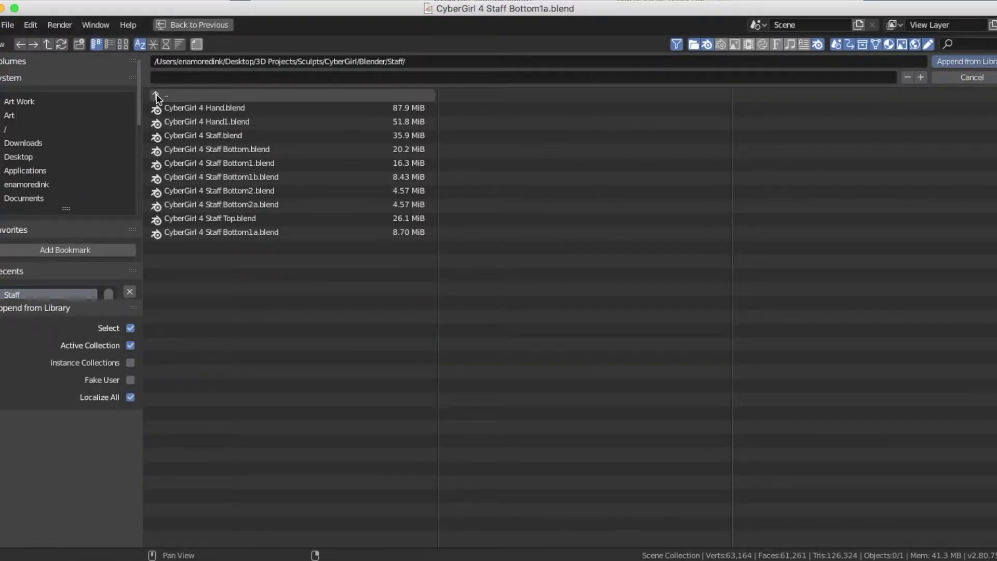
double_click(269, 177)
double_click(200, 163)
double_click(193, 109)
key("alt+a")
scroll(553, 267, "up", 3)
middle_click_drag(529, 263, 482, 201, "shift")
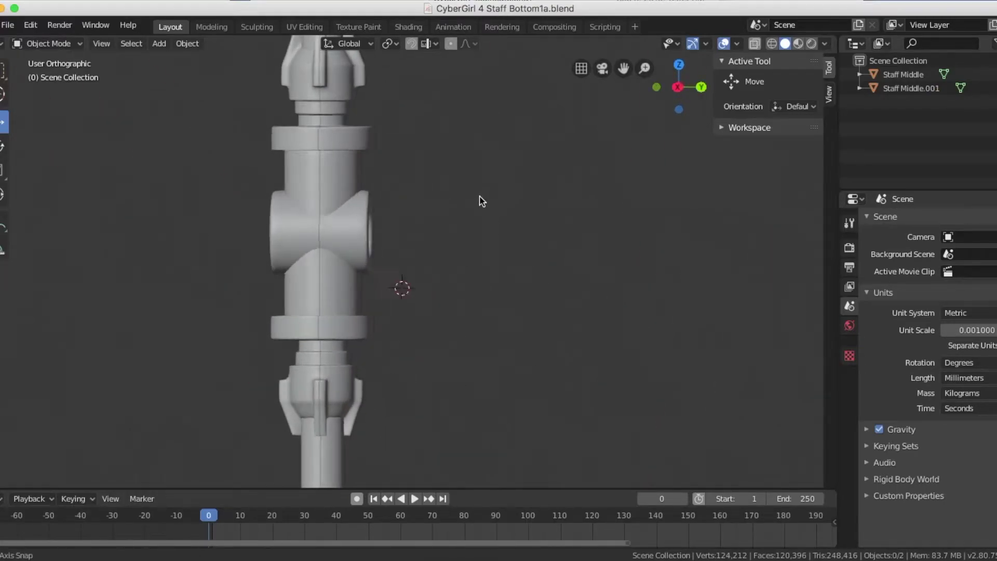
Rename the front half Staff Middle A and the appended rear half Staff Middle B
left_click(296, 221)
double_click(910, 75)
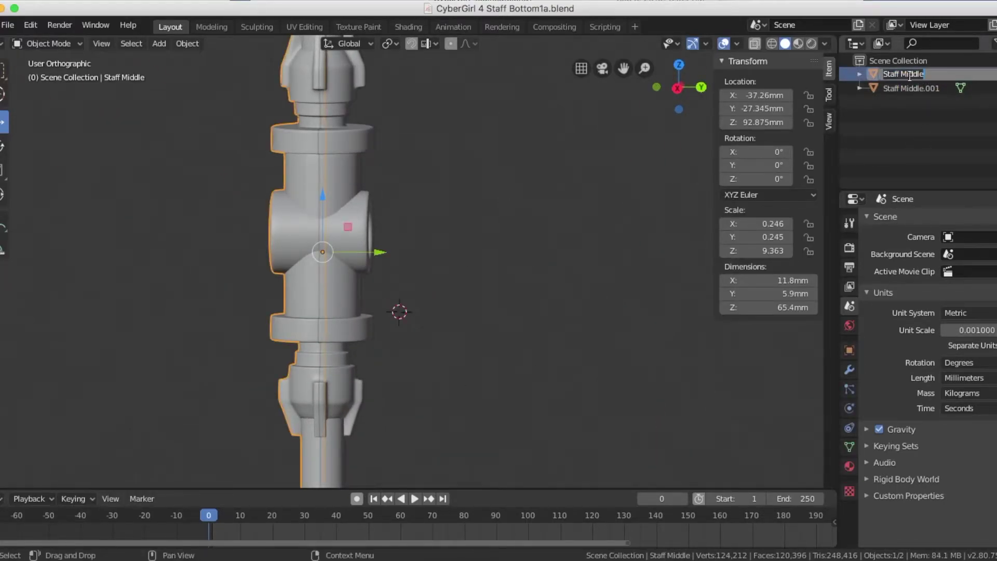
left_click(935, 88)
key("Return")
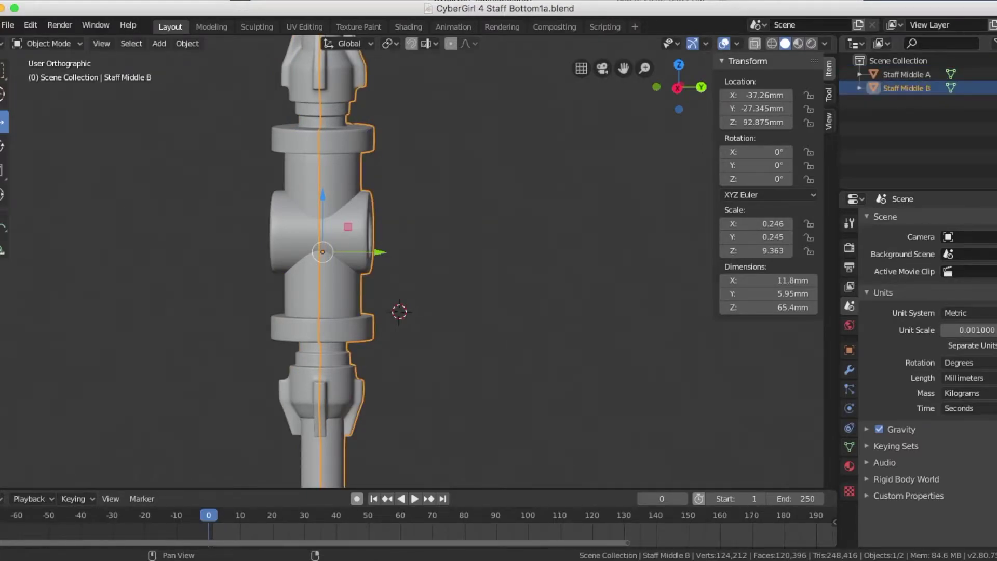
Hide Staff Middle B to expose the flat cut face of Staff Middle A
key("alt+a")
key("h")
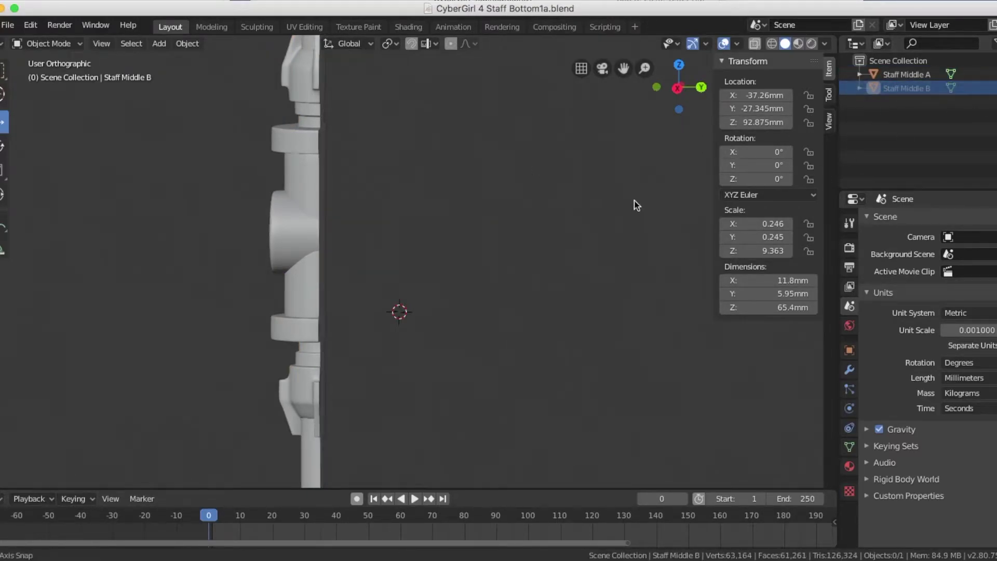
middle_click_drag(639, 202, 556, 205)
Add a cube at the 3D cursor on Staff Middle A's cut face and set all its dimensions to 10 mm
left_click(159, 43)
mouse_move(248, 56)
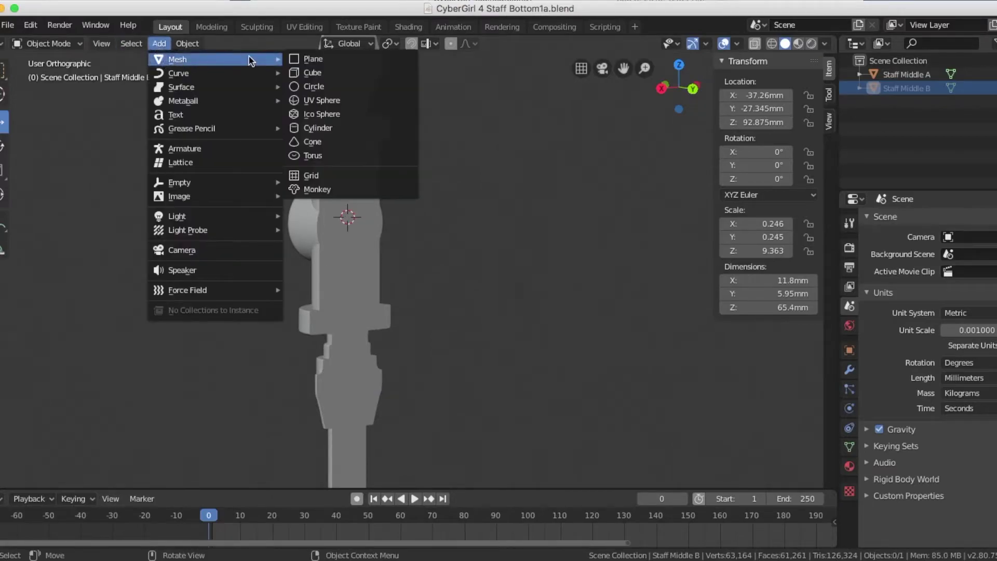
left_click(312, 69)
type("10")
key("Tab")
type("10")
key("Tab")
type("10")
key("Return")
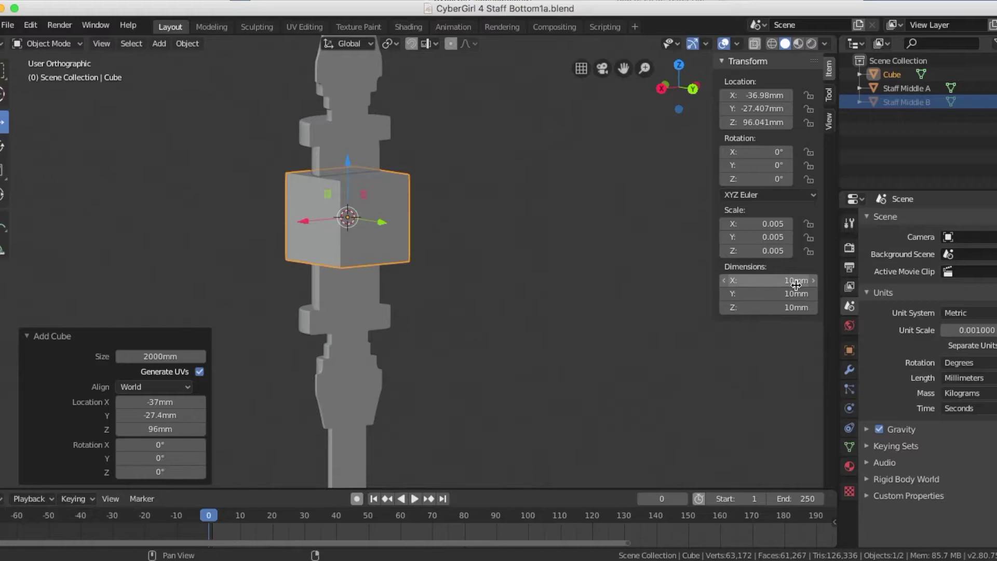
Reduce the cube's X and Y dimensions to 4 mm each to form a slim peg block
type("5")
key("Return")
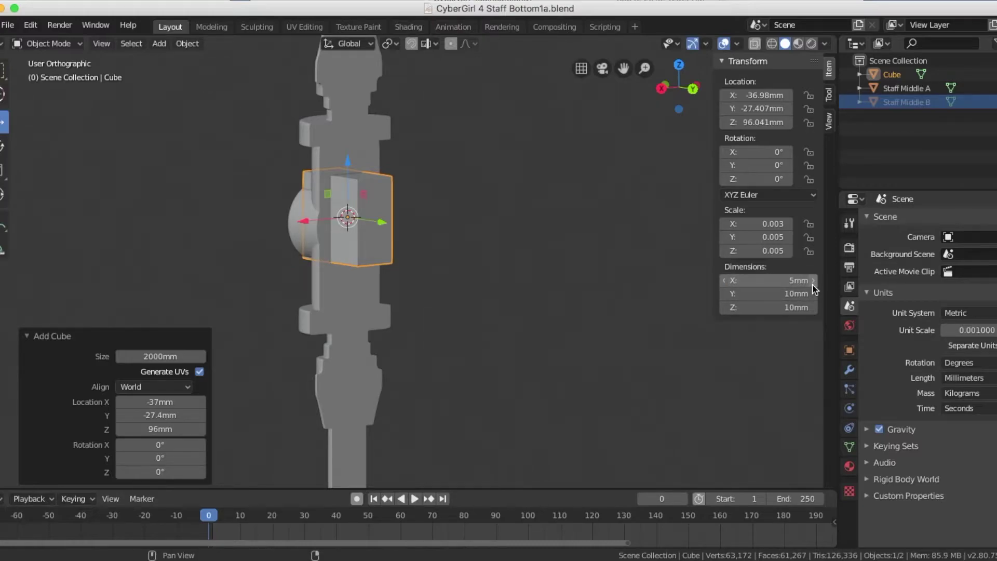
type("4")
key("Return")
middle_click_drag(414, 304, 519, 234)
type("4")
key("Return")
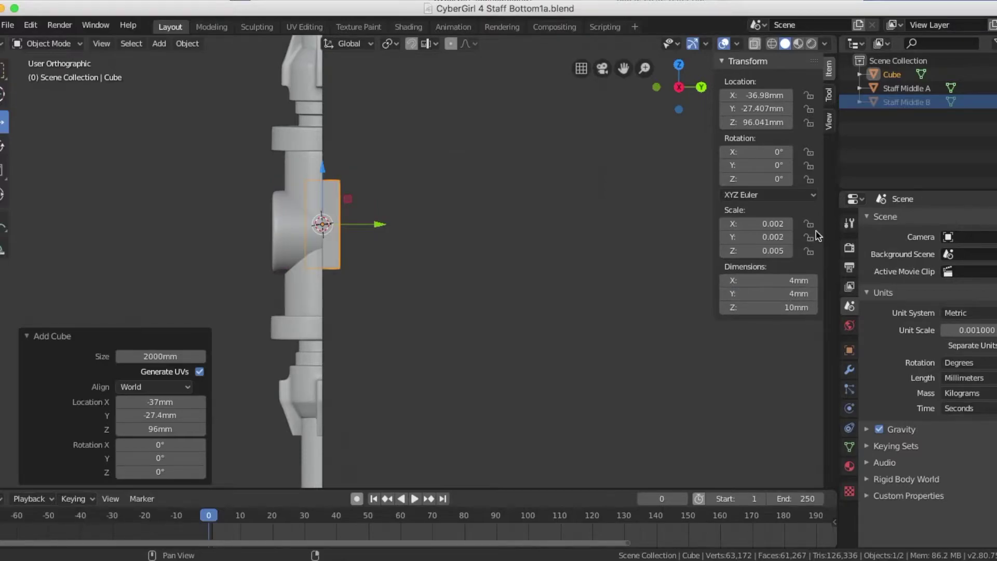
key("Return")
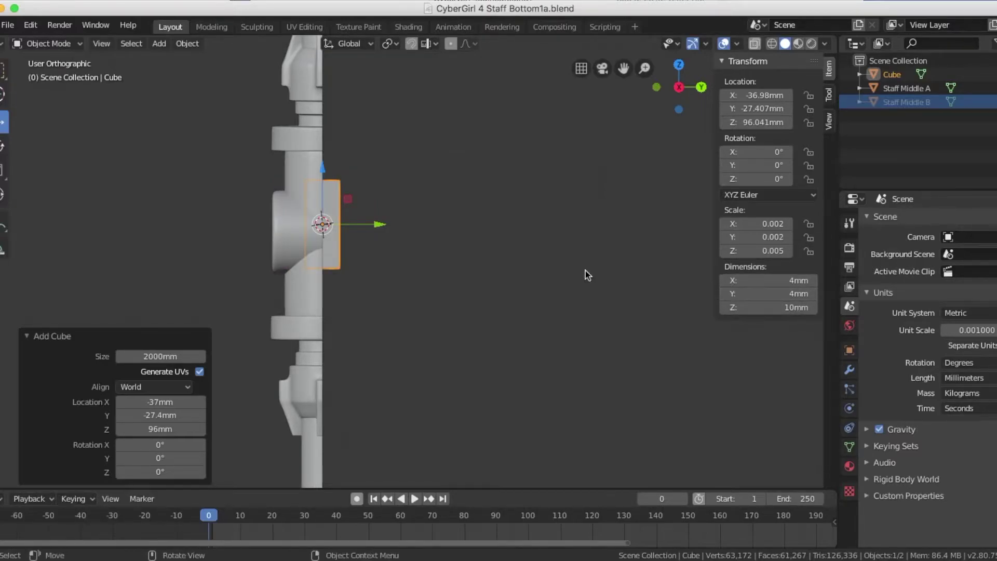
Stretch the peg cube along Z to a length of about 19.2 mm
key("s")
key("z")
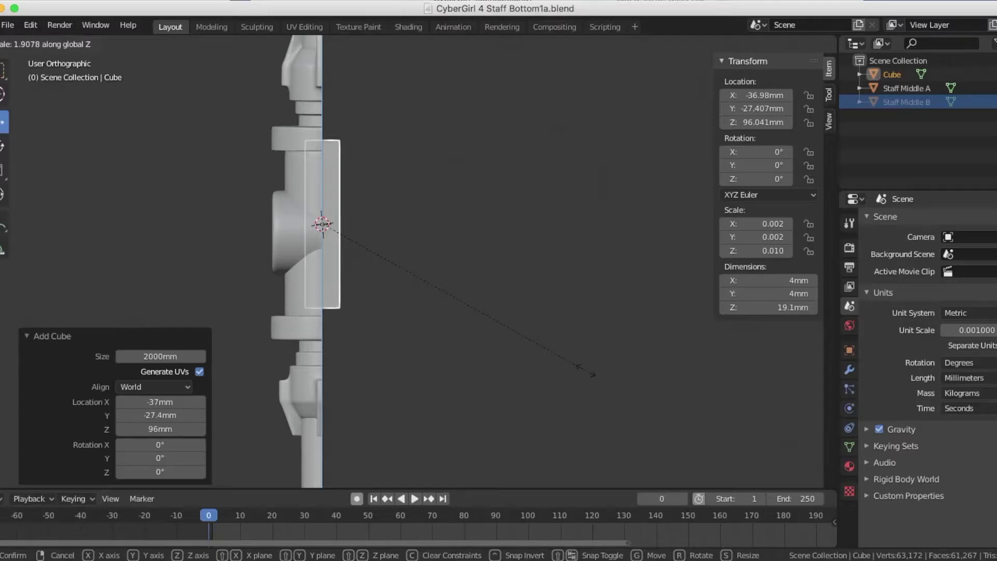
left_click(592, 373)
Move the peg block down to about Z 94.86 mm and along X to about -37.308 mm to centre it on the cut face
key("g")
key("z")
left_click(332, 165)
middle_click_drag(332, 165, 356, 185)
scroll(339, 224, "up", 1)
left_click_drag(339, 225, 342, 225)
left_click(527, 221)
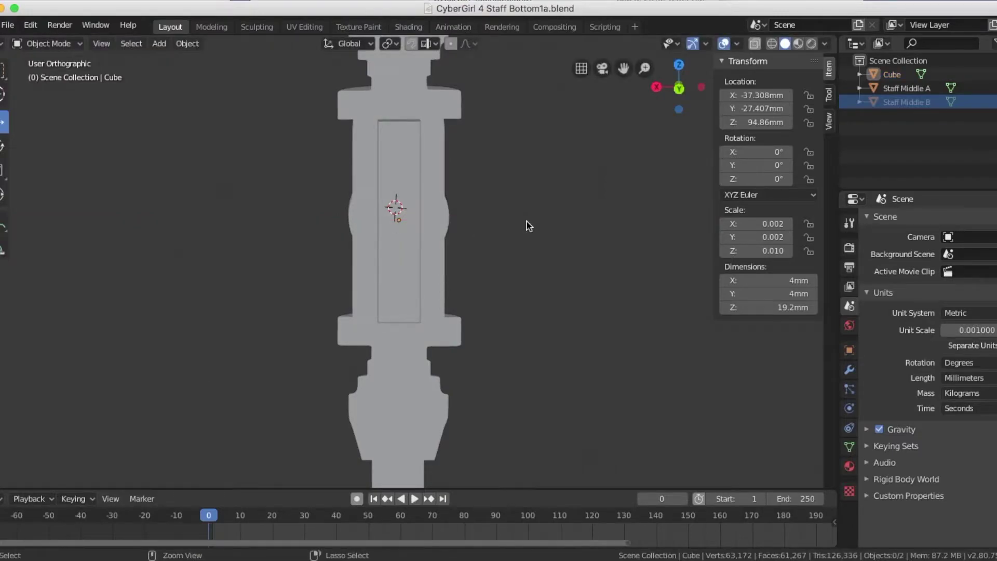
Check the block against the cut face from behind and set its Z dimension to 20 mm
key("ctrl+KP_1")
left_click(400, 160)
left_click(423, 101, "shift")
left_click(559, 252)
middle_click_drag(530, 270, 405, 131)
left_click(385, 135)
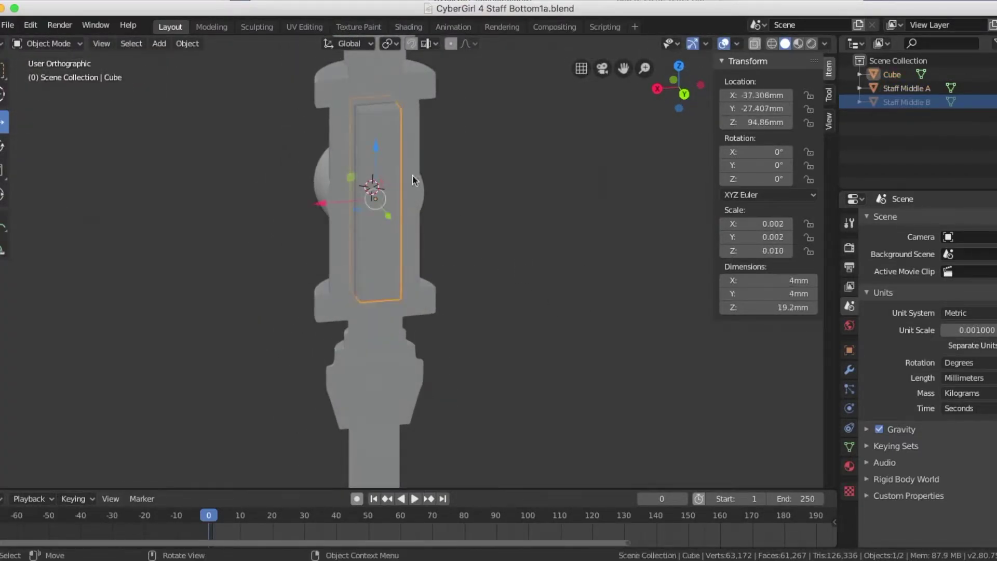
scroll(494, 245, "up", 2, "shift")
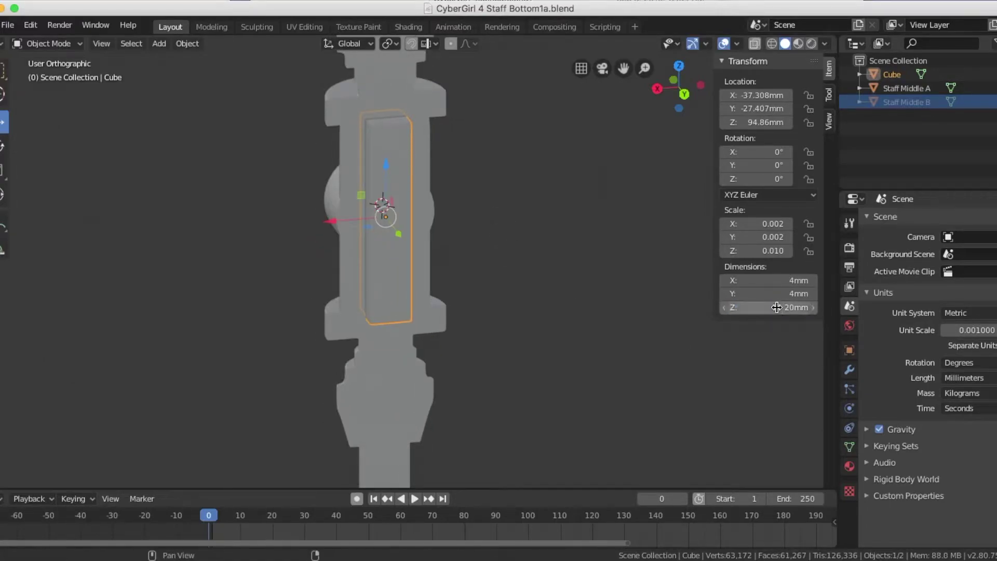
Enlarge the peg block for socket clearance to 4.15 mm in X and Y and about 20.1 mm in Z
middle_click_drag(568, 290, 622, 221)
left_click(757, 281)
type("4.15")
key("Tab")
type("4.15")
key("Tab")
key("Return")
Cut the peg socket into Staff Middle A with a Boolean Difference modifier targeting the cube, and apply it
left_click(335, 85)
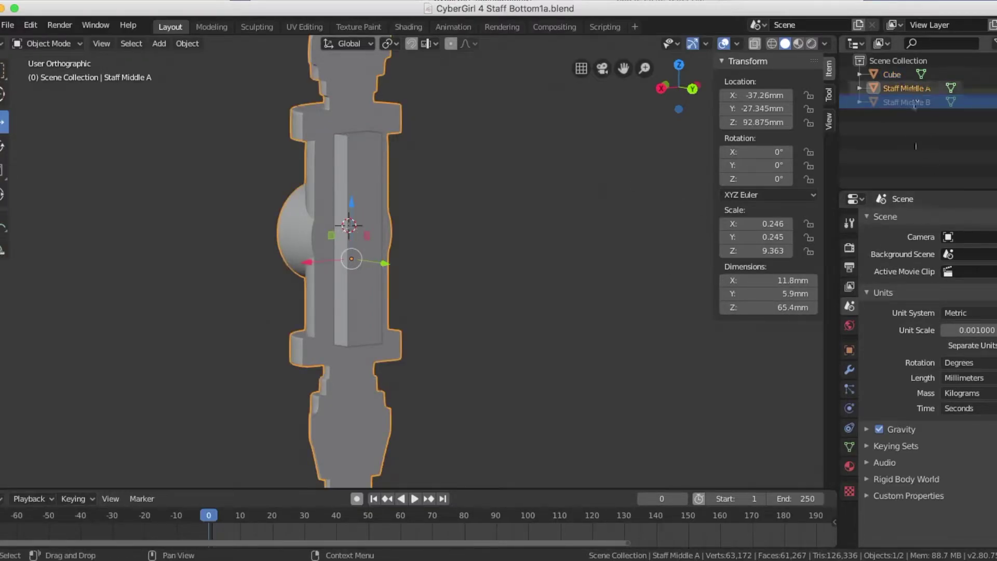
left_click(850, 370)
left_click(905, 223)
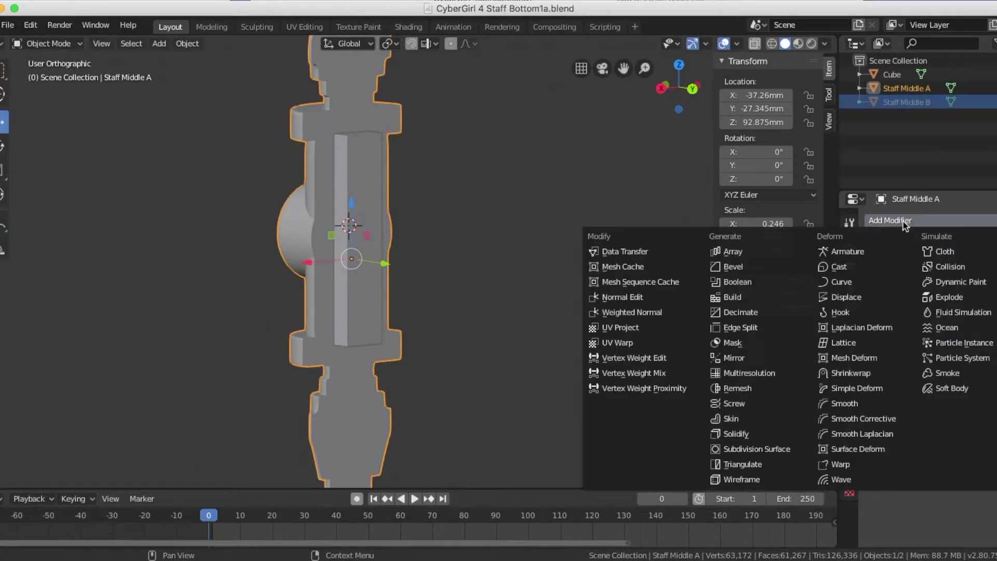
left_click(764, 282)
key("e")
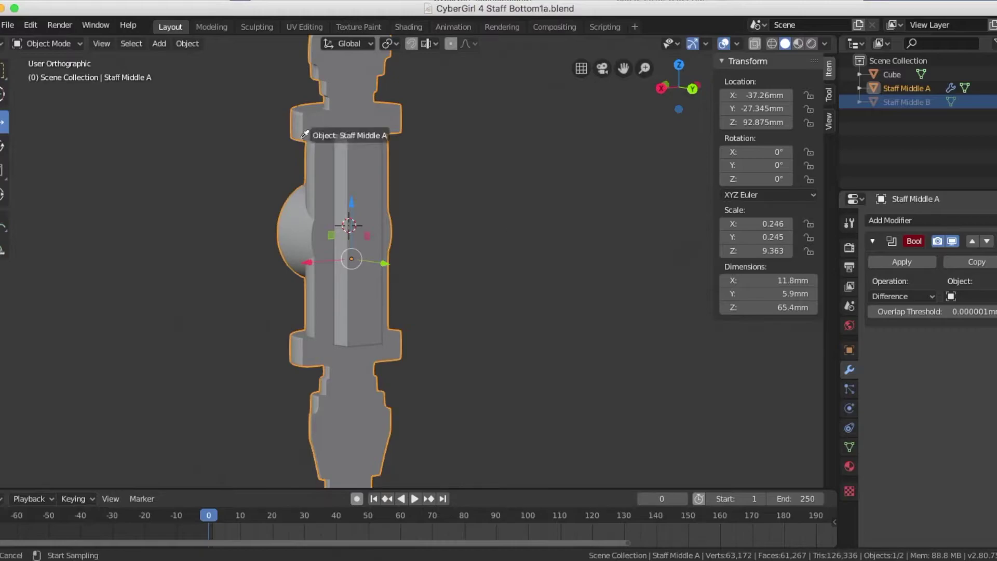
left_click(358, 150)
left_click(902, 262)
Rename the cube as Key
left_click(354, 160)
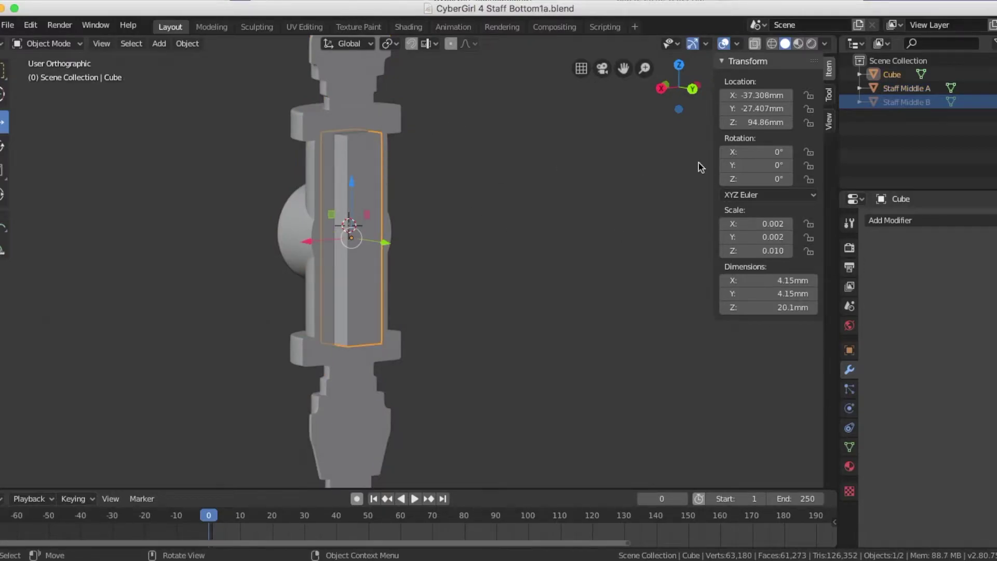
double_click(894, 75)
type("Key")
key("Return")
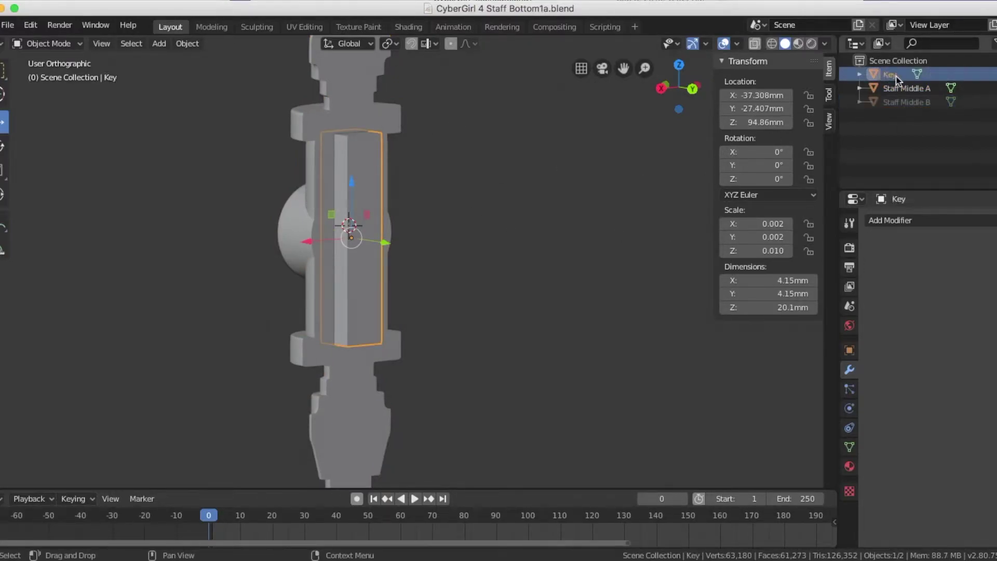
Hide Staff Middle A and unhide Staff Middle B, keeping Key visible
left_click(996, 75)
left_click(996, 74)
left_click(996, 88)
left_click(996, 102)
Cut the matching socket into Staff Middle B with a Boolean Difference modifier targeting Key, and apply it
middle_click_drag(468, 240, 622, 233)
left_click(376, 76)
left_click(902, 223)
left_click(738, 283)
left_click(376, 201)
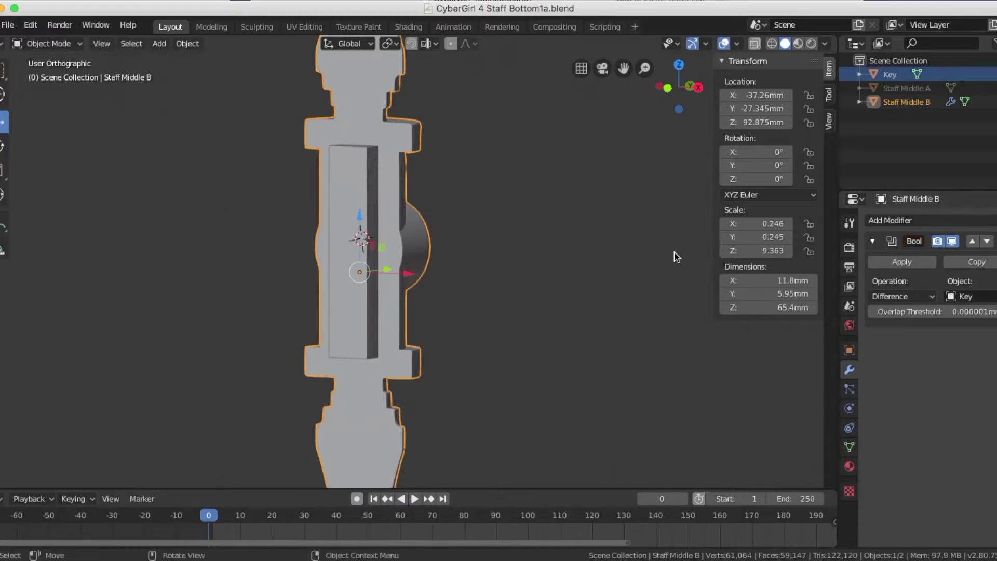
left_click(902, 262)
Reduce Key to its final dimensions of 4 mm in X, 4 mm in Y and 20 mm in Z
left_click(346, 189)
type("4")
key("Tab")
type("4")
key("Tab")
type("20")
key("Return")
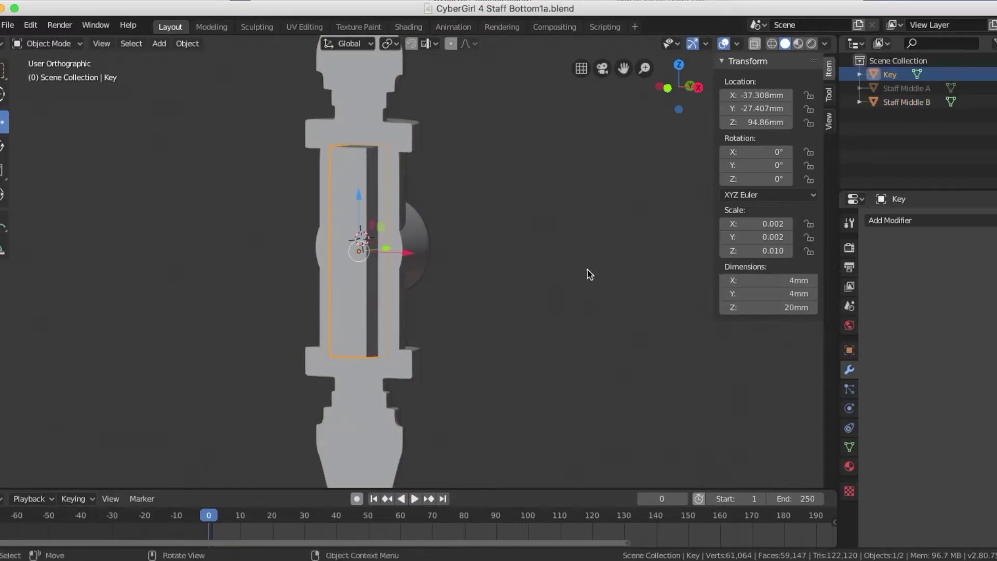
Inspect Key's fit in the Staff Middle B socket and unhide Staff Middle A to view the assembled piece
middle_click_drag(590, 275, 517, 249)
scroll(468, 207, "up", 5)
middle_click_drag(467, 208, 375, 270)
scroll(375, 270, "down", 6)
scroll(351, 242, "up", 1)
scroll(351, 242, "down", 1)
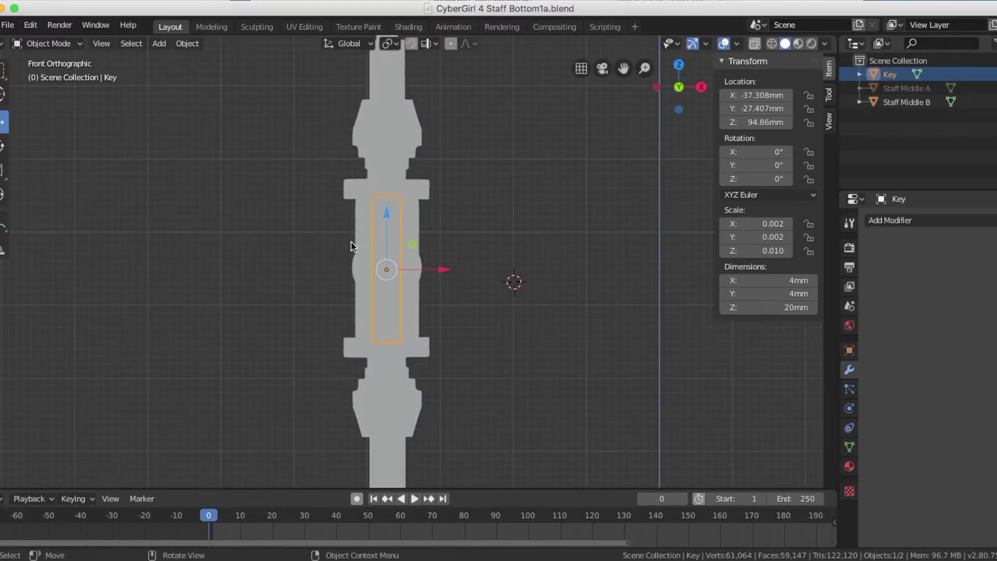
left_click(985, 89)
scroll(520, 318, "down", 4)
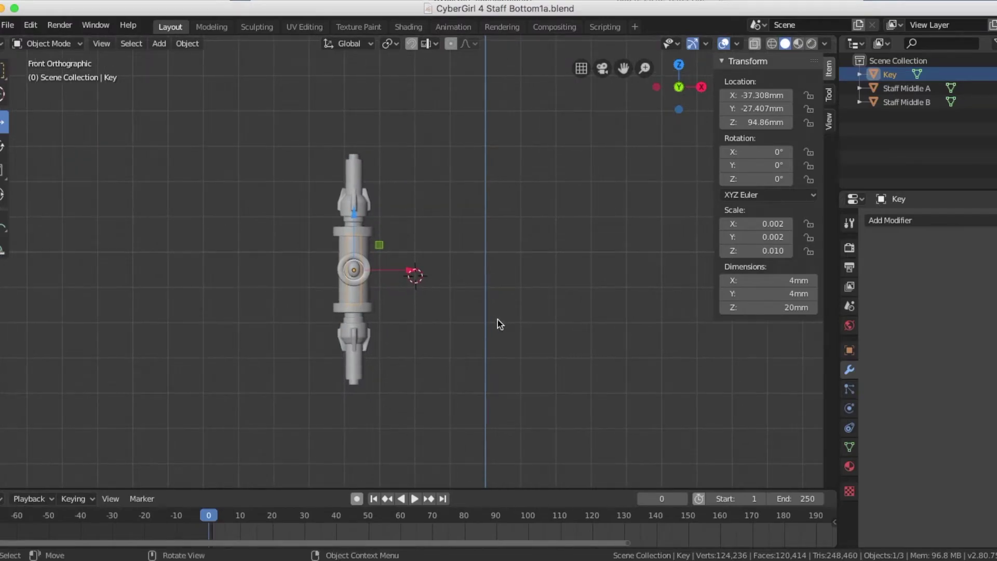
left_click(512, 301)
middle_click_drag(512, 301, 434, 152)
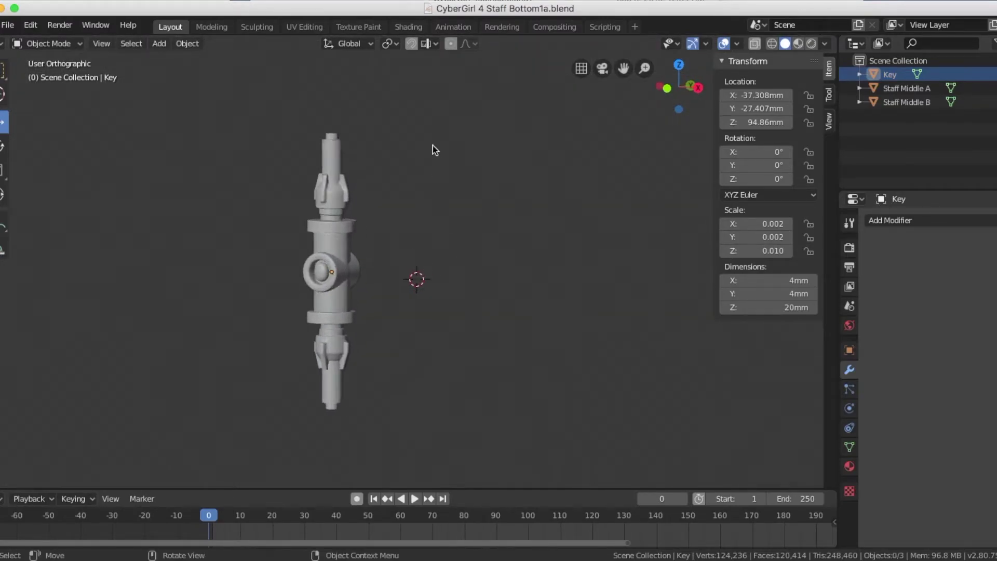
Select Staff Middle A and save the current file with both halves and Key
left_click(324, 244)
middle_click_drag(381, 247, 326, 250)
left_click(8, 25)
left_click(32, 116)
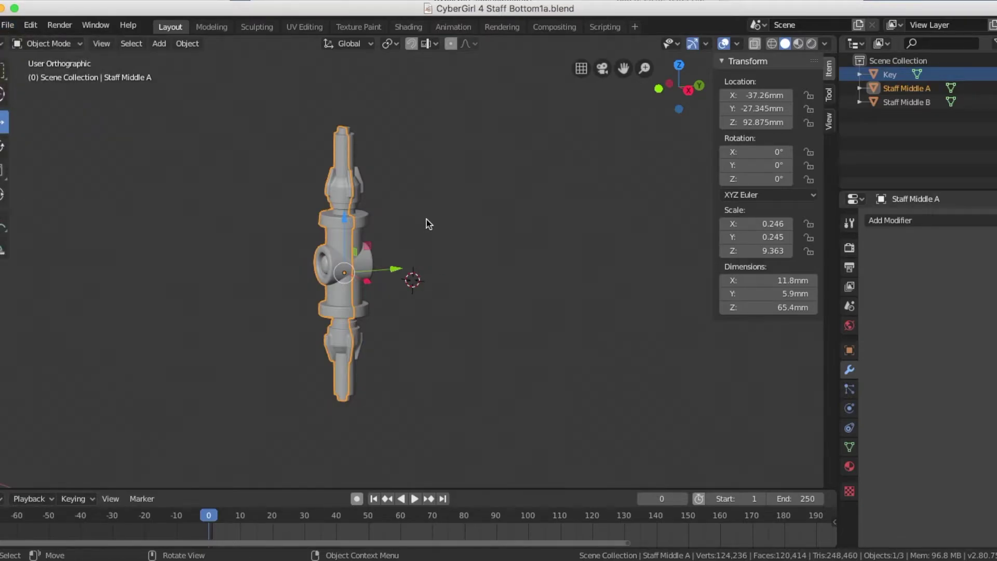
Delete Staff Middle A and Staff Middle B so that only Key remains in the scene
key("x")
left_click(325, 236)
left_click(364, 225)
key("x")
left_click(363, 225)
Rotate Key by 90° in the front view so it lies flat
key("KP_1")
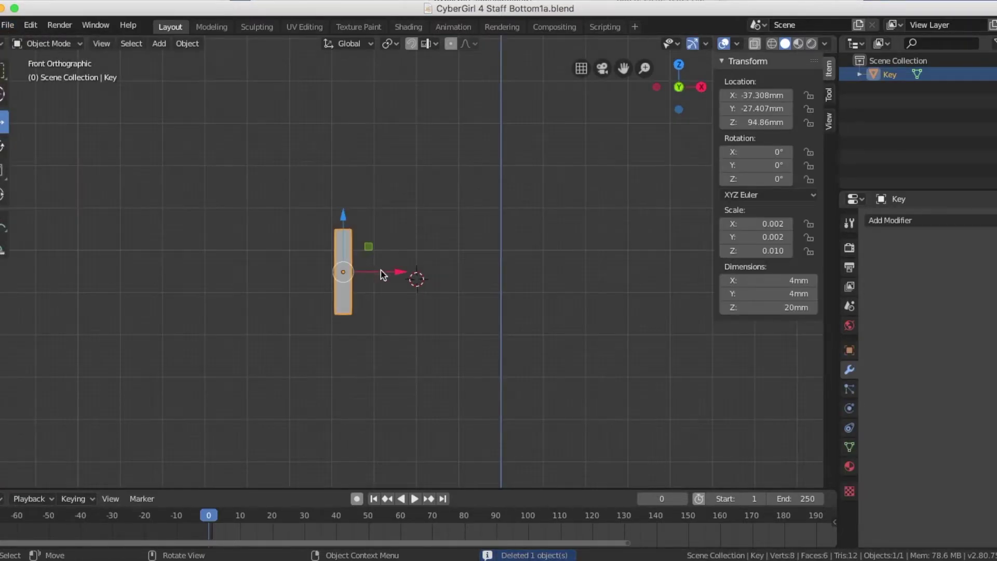
type("r90")
key("Return")
Save the scene as a new file named CyberGirl 4 Staff Key.blend
left_click(8, 25)
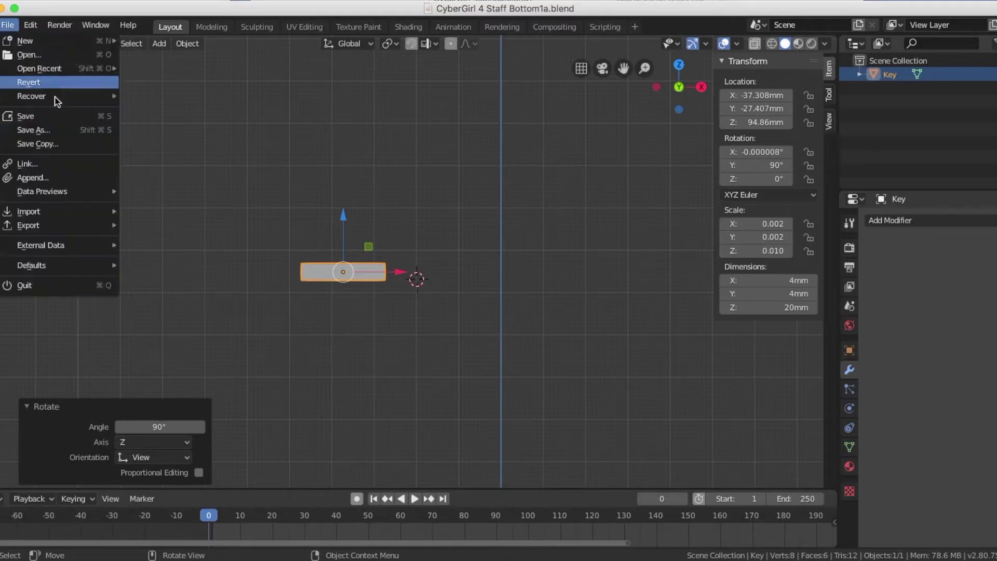
left_click(32, 130)
left_click(221, 77)
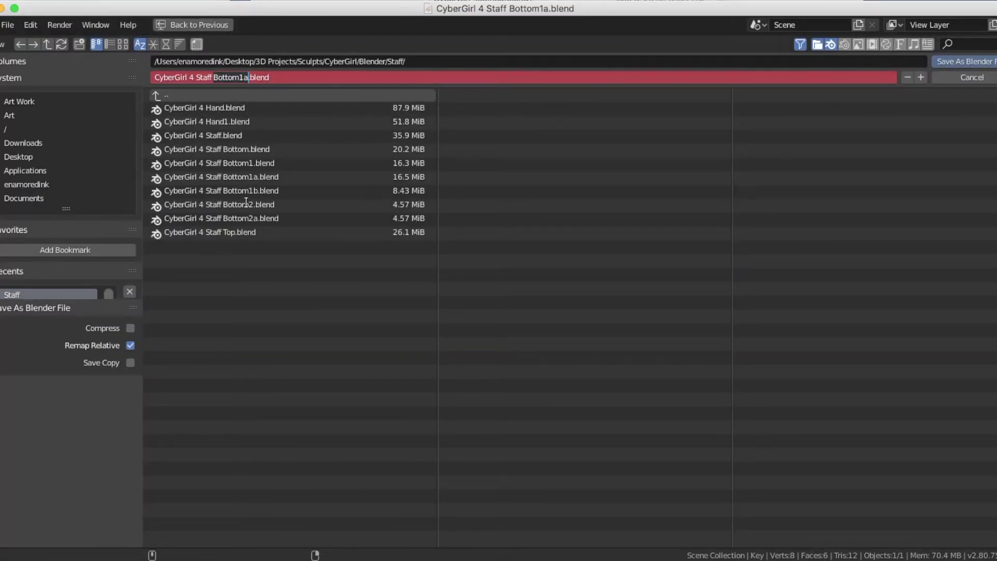
left_click(983, 61)
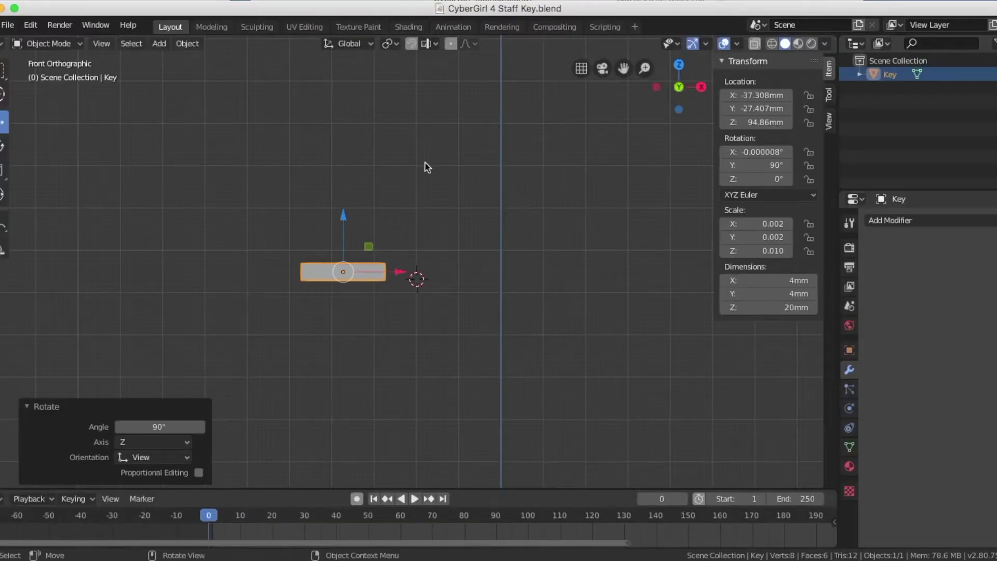
left_click(8, 24)
mouse_move(39, 68)
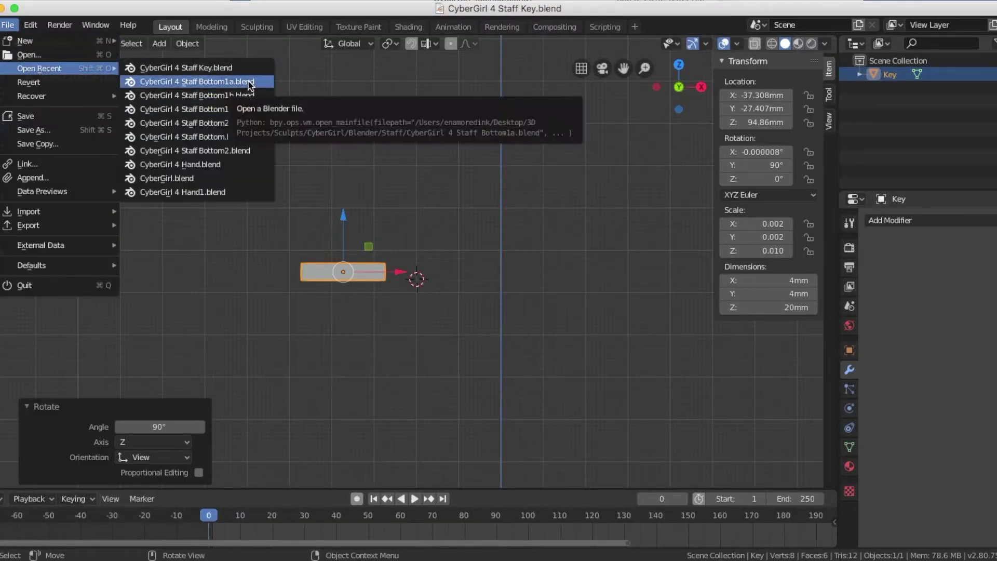
left_click(249, 81)
Export Key as CyberGirl 4 Staff Key.stl into the CyberGirl STL folder and save the Blender file
left_click(12, 27)
mouse_move(99, 227)
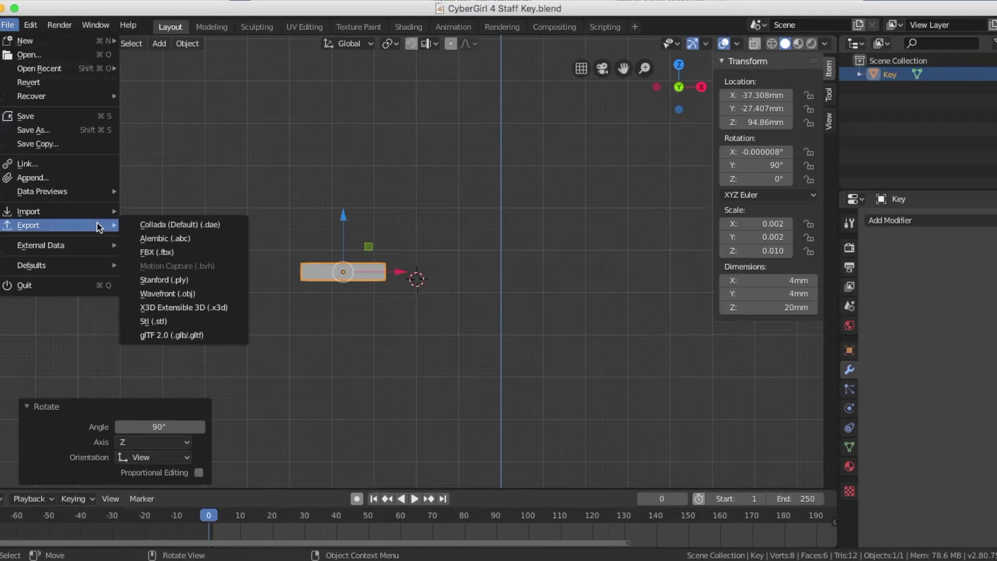
left_click(153, 321)
left_click(157, 96)
left_click(157, 96)
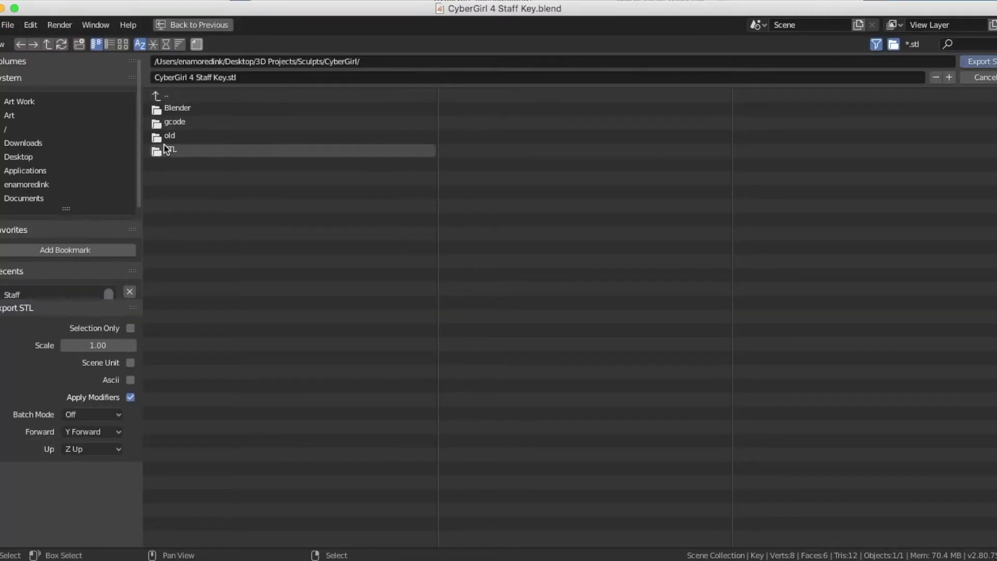
left_click(171, 135)
left_click(973, 62)
left_click(8, 25)
left_click(32, 116)
Reopen the recent file CyberGirl 4 Staff Bottom1a.blend
left_click(8, 24)
mouse_move(25, 44)
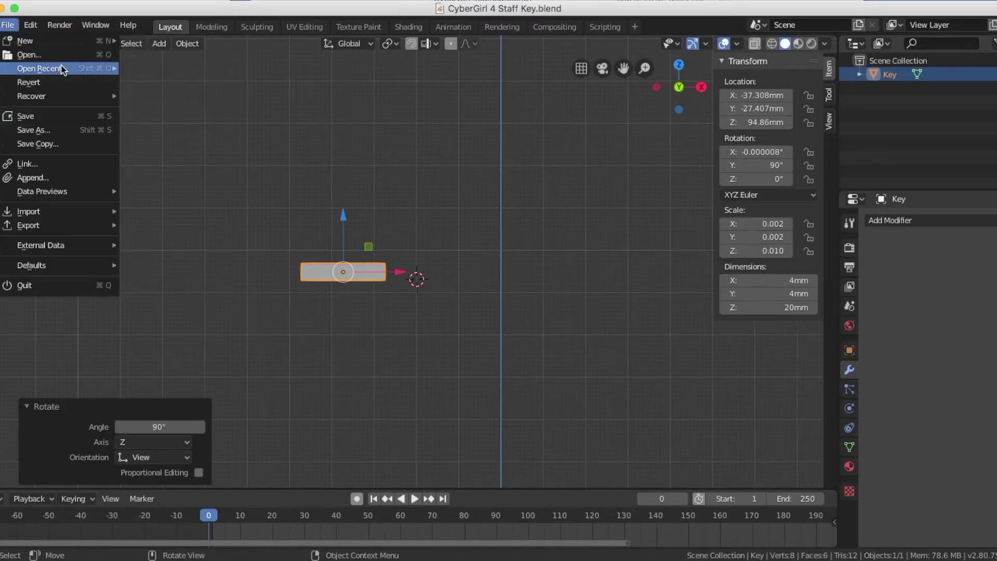
mouse_move(61, 68)
left_click(244, 82)
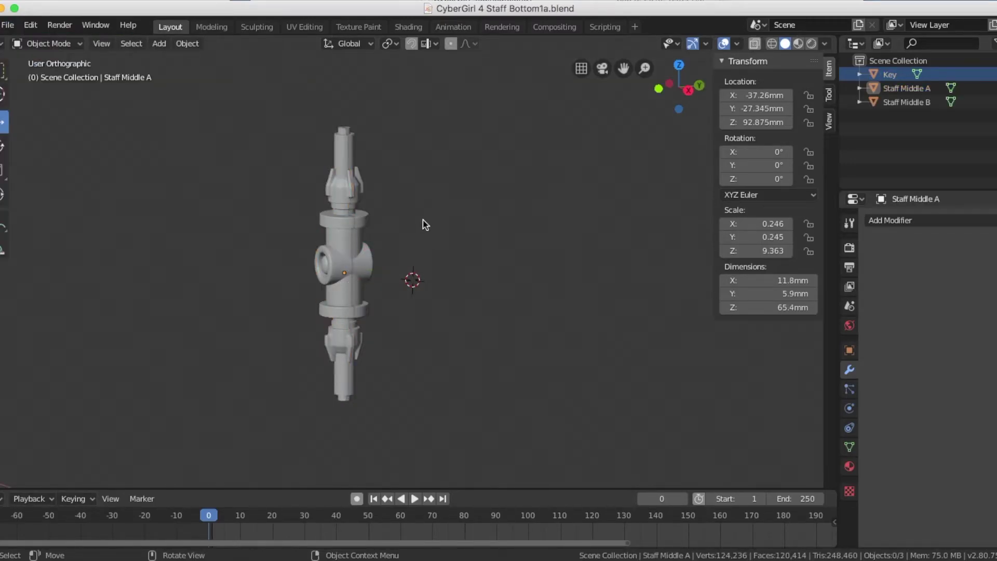
Delete Staff Middle A and Key, and select the remaining Staff Middle B in the right side view
middle_click_drag(425, 224, 356, 243)
key("x")
left_click(345, 258)
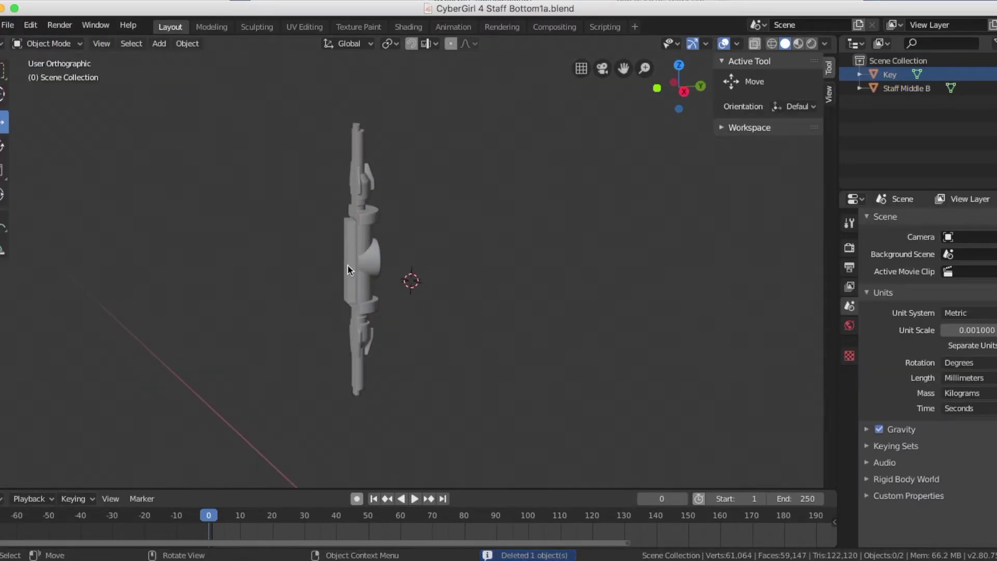
left_click(369, 285)
key("KP_3")
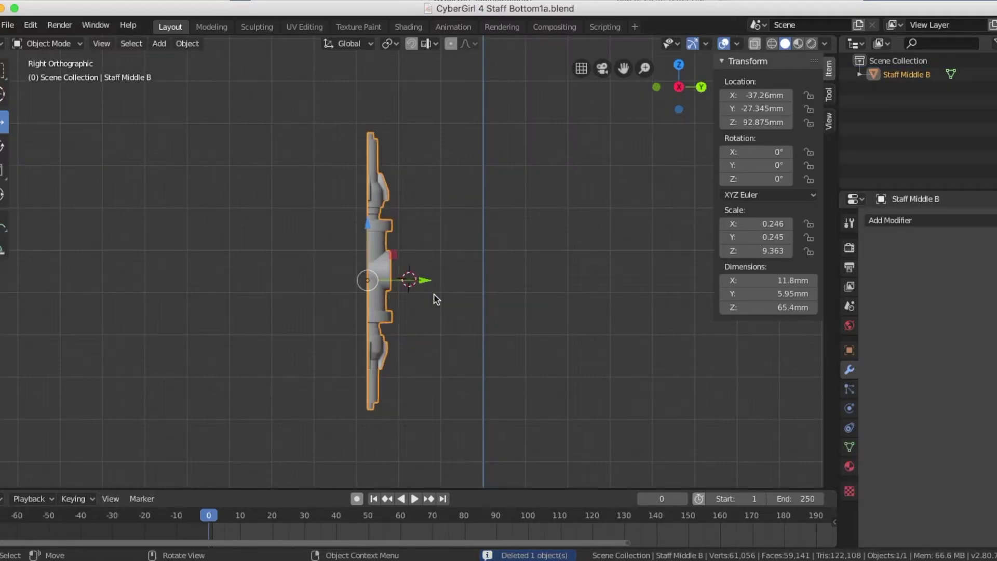
Try to lay Staff Middle B flat with a 90° rotation in the right side view
type("r90")
key("Return")
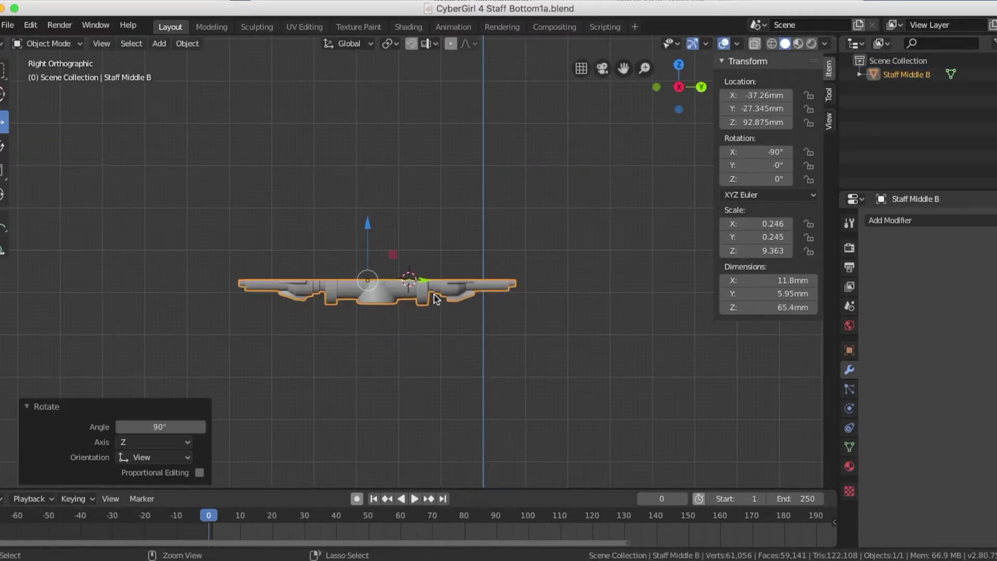
key("ctrl+z")
Rotate Staff Middle B to 90° about X and -90° about Z so its cut face points down
type("r90")
key("Return")
key("KP_7")
type("r90")
key("Return")
Move Staff Middle B to the world origin and lower it so its cut face rests on the ground plane
left_click_drag(342, 241, 343, 125)
left_click_drag(394, 184, 561, 187)
key("KP_1")
left_click_drag(434, 234, 425, 207)
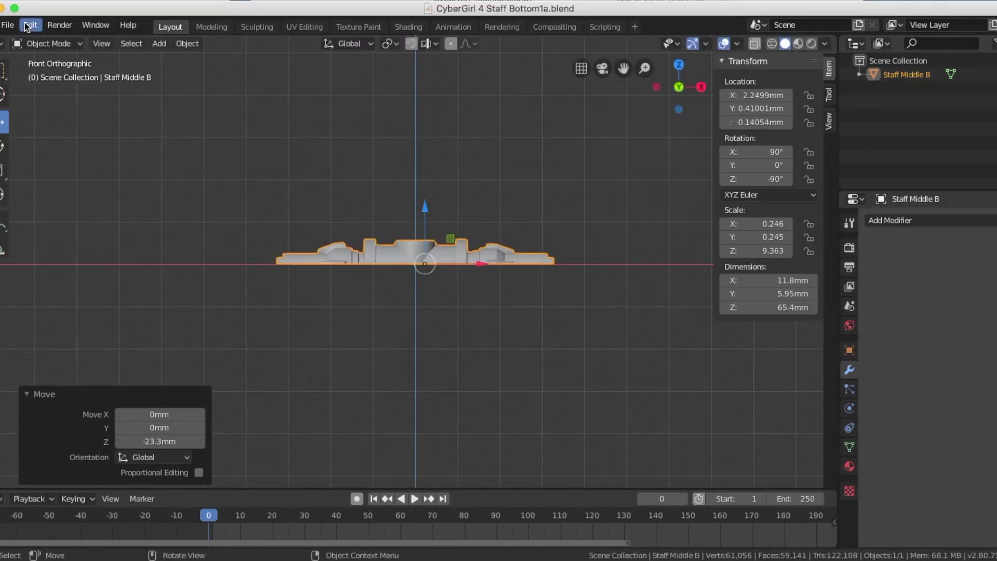
Save the Staff Middle B scene as a new file named CyberGirl 4 Staff Bottom1b 2.blend
left_click(8, 25)
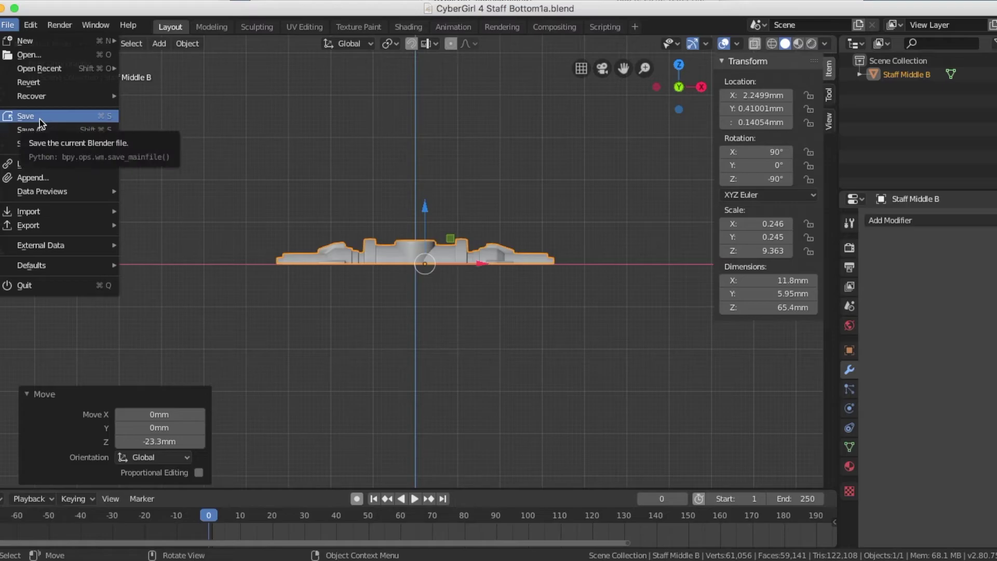
left_click(48, 130)
left_click(268, 192)
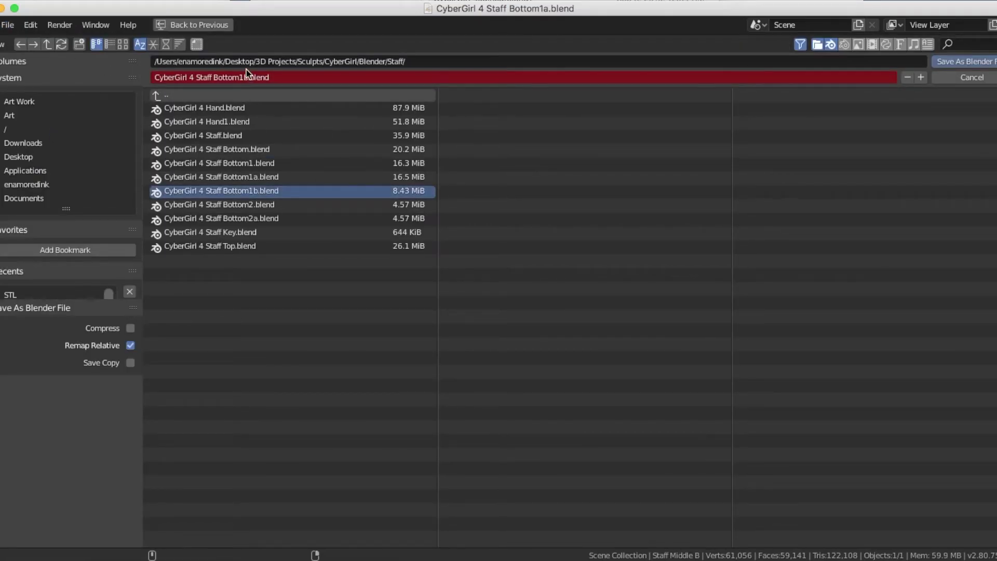
left_click(247, 78)
type("2")
key("Return")
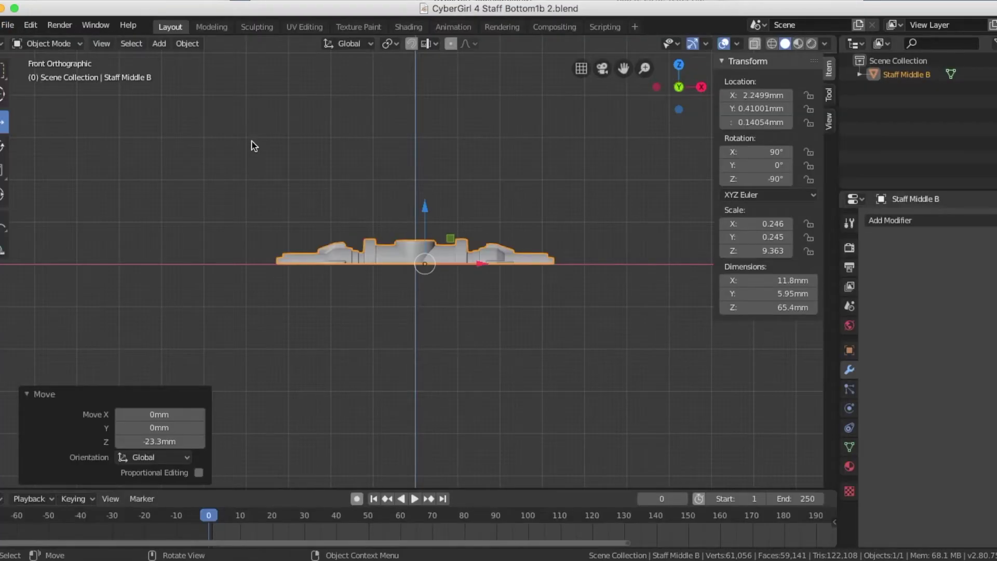
Export Staff Middle B as CyberGirl 4 Staff Bottom1b 2.stl into the CyberGirl STL folder
left_click(15, 22)
mouse_move(52, 231)
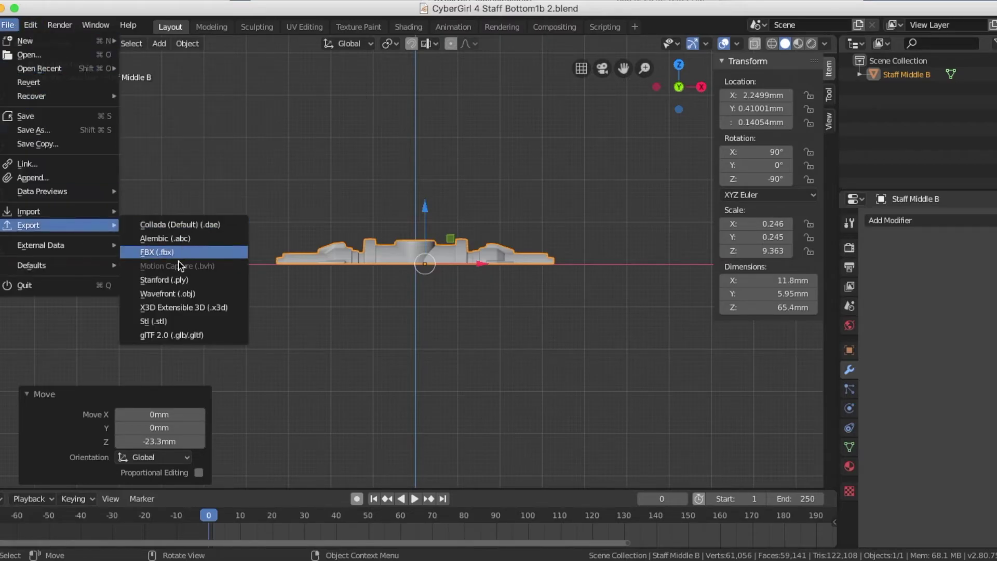
left_click(179, 251)
left_click(160, 96)
left_click(160, 96)
left_click(165, 150)
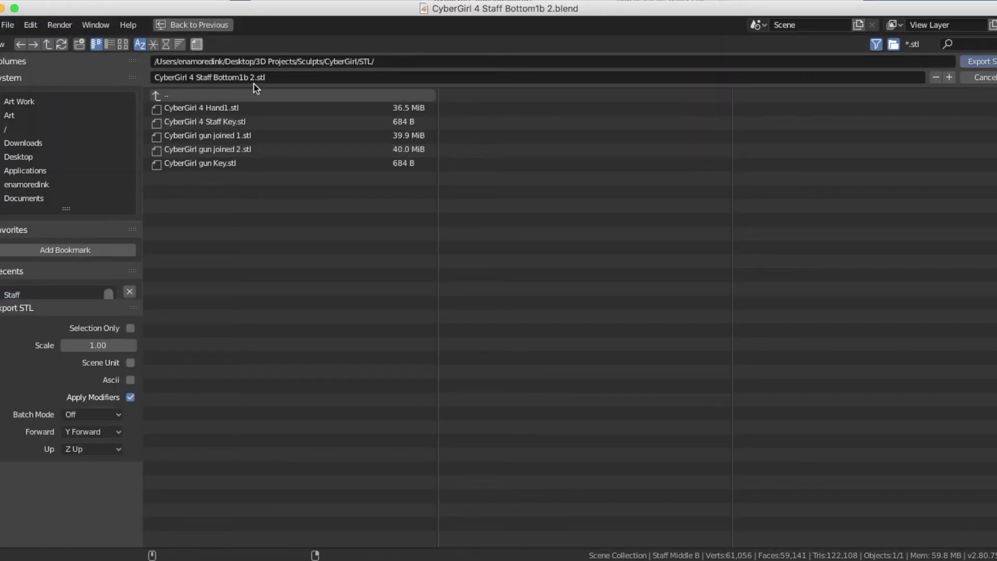
key("Return")
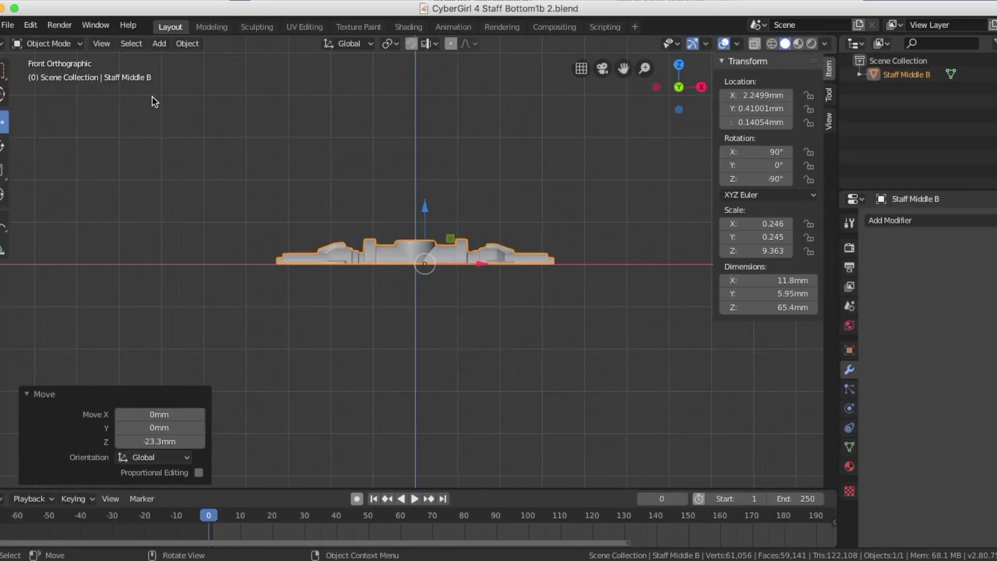
Open the recent file CyberGirl 4 Staff Bottom1a.blend
left_click(7, 23)
mouse_move(39, 68)
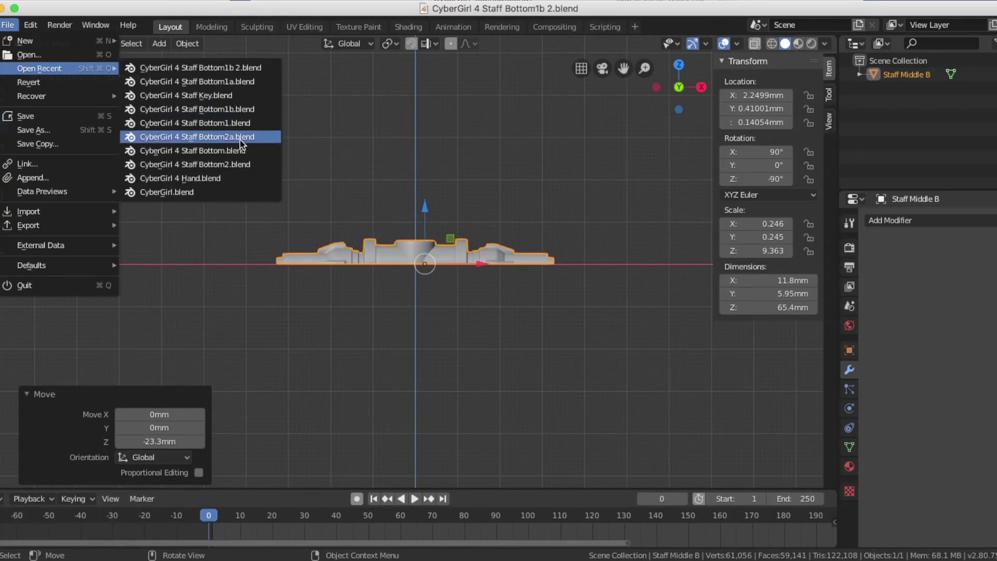
left_click(228, 82)
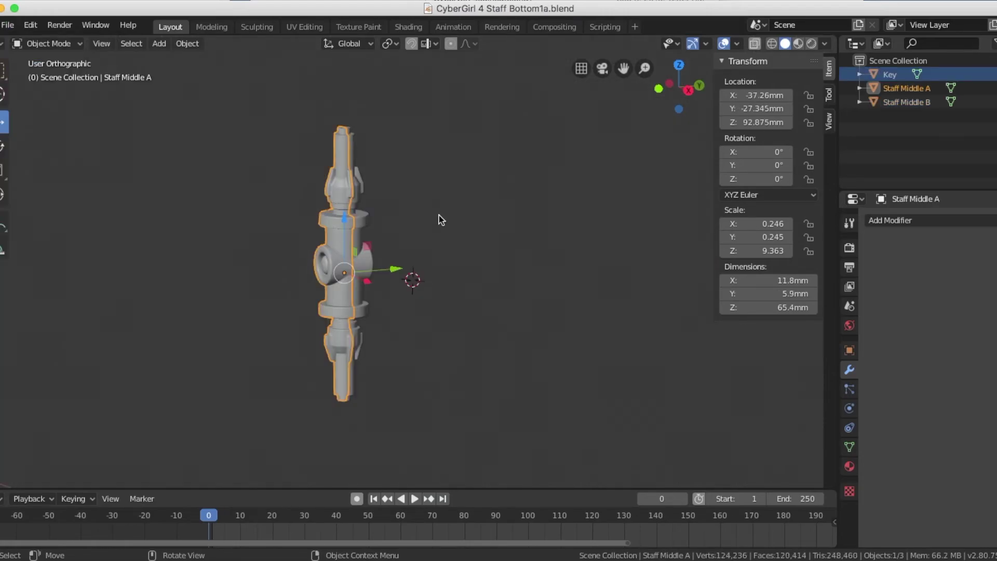
Delete Staff Middle B and the Key so only Staff Middle A remains in the scene
left_click(382, 228)
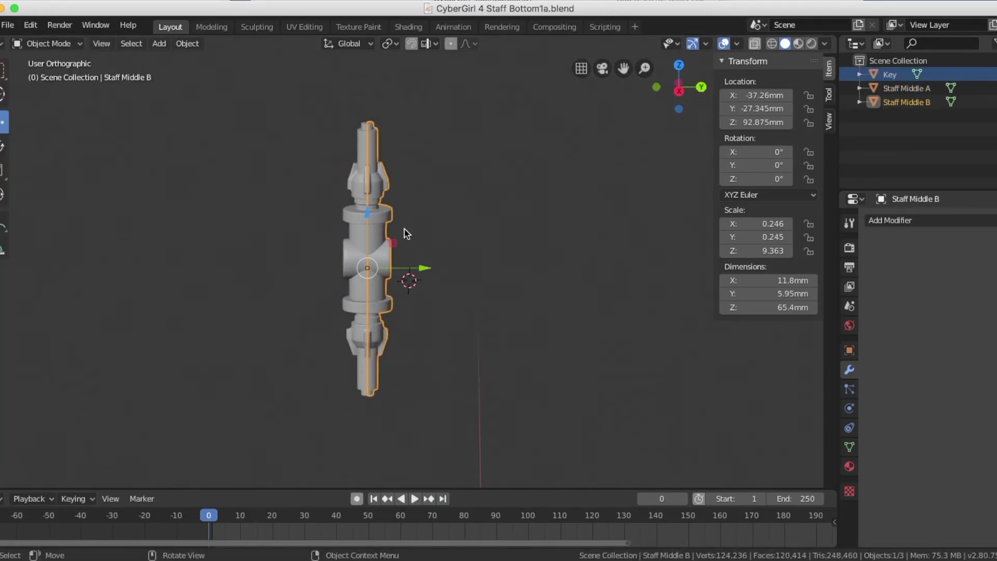
key("x")
left_click(404, 229)
left_click(368, 253)
left_click(368, 234)
left_click(455, 203)
left_click(372, 239)
key("x")
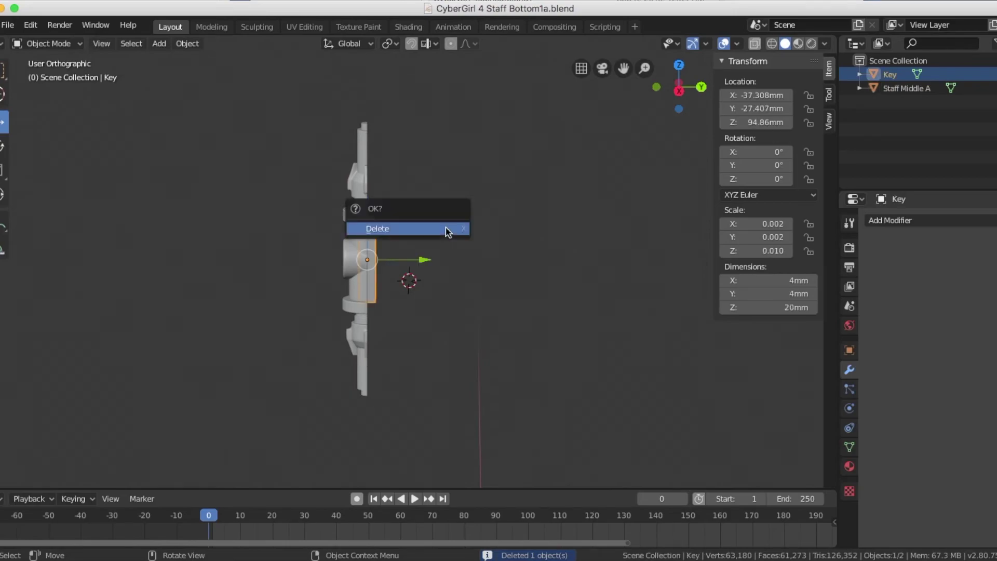
left_click(448, 231)
Rotate Staff Middle A to -90° about X and -90° about Z so its cut face points down
key("KP_3")
key("ctrl+KP_3")
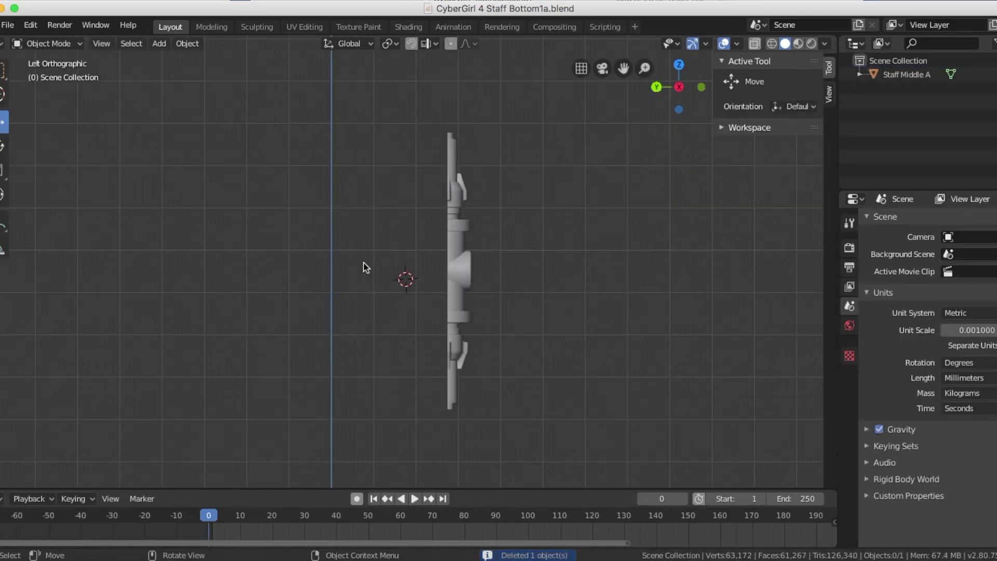
key("KP_1")
left_click(342, 268)
key("KP_3")
type("r90")
key("Return")
key("KP_7")
scroll(340, 268, "down", 3)
type("r90")
key("Return")
Move Staff Middle A along Y and about 35 mm along X to centre it on the world origin
key("g")
key("y")
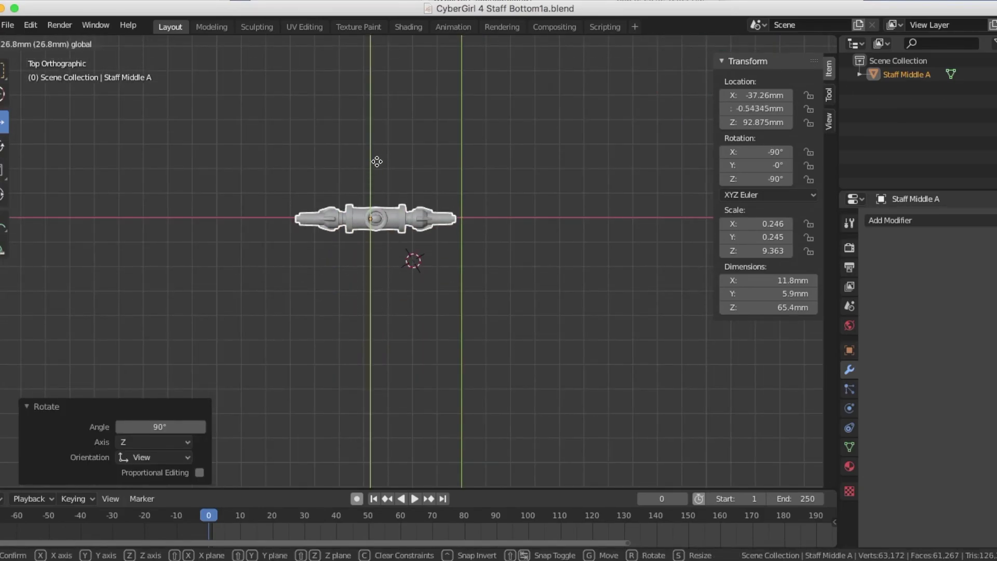
left_click(374, 161)
key("g")
key("x")
key("Escape")
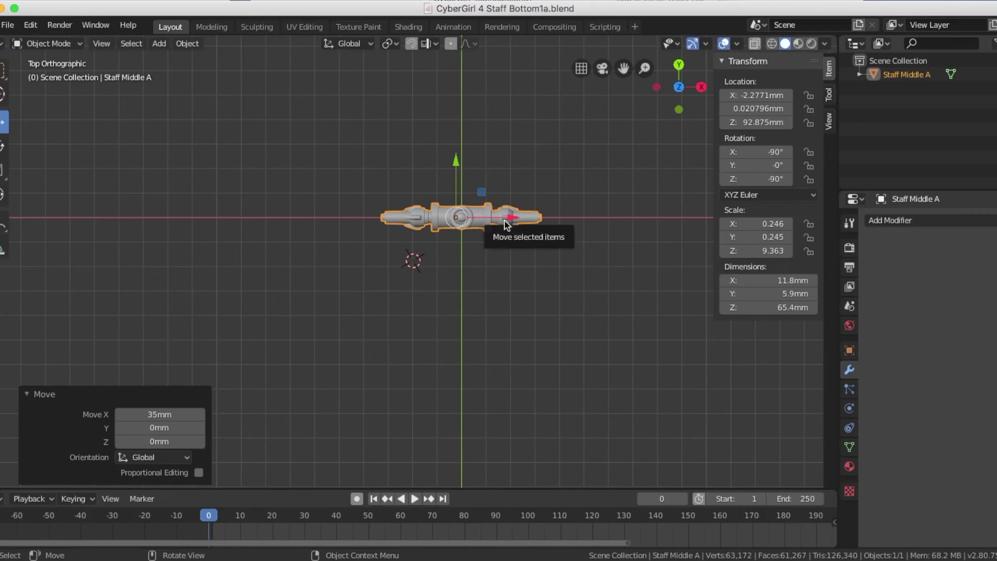
Lower Staff Middle A along Z until its cut face rests on the ground plane
key("KP_1")
key("g")
key("z")
left_click(452, 139)
key("g")
key("z")
left_click(453, 169)
scroll(468, 200, "up", 5)
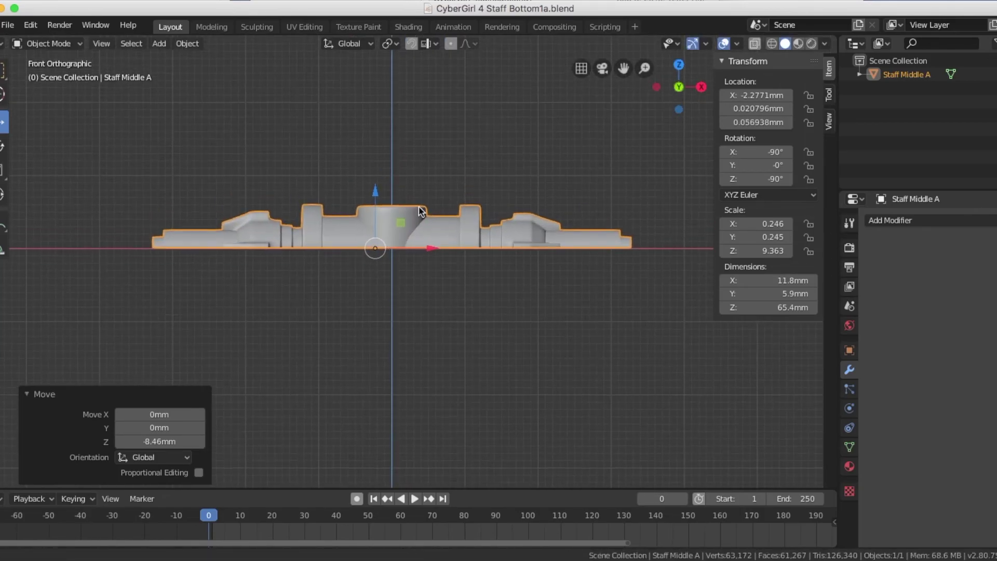
Save the file and export Staff Middle A as CyberGirl 4 Staff Bottom1a.stl into the CyberGirl STL folder
left_click(8, 25)
left_click(31, 117)
left_click(7, 25)
mouse_move(63, 227)
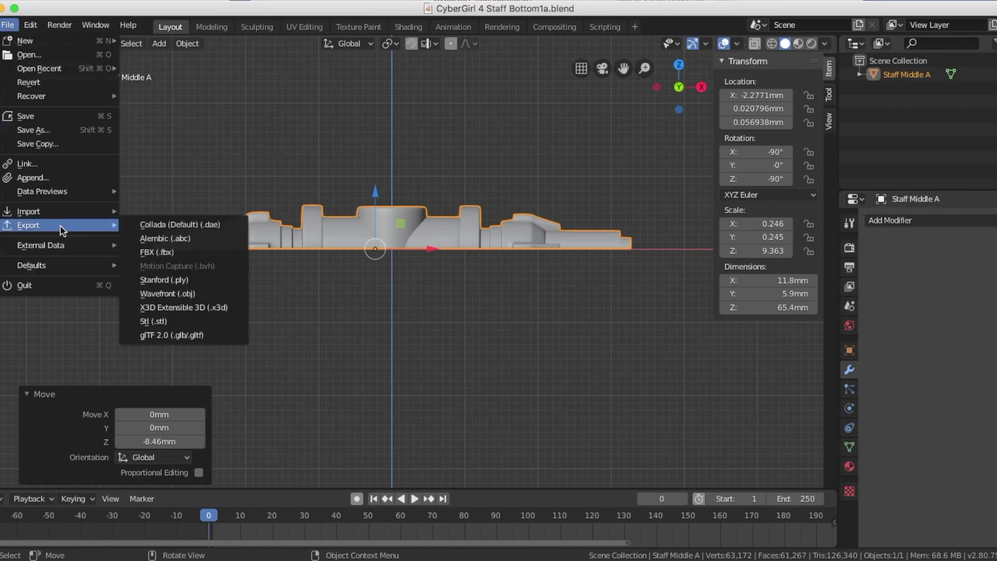
left_click(170, 324)
left_click(171, 150)
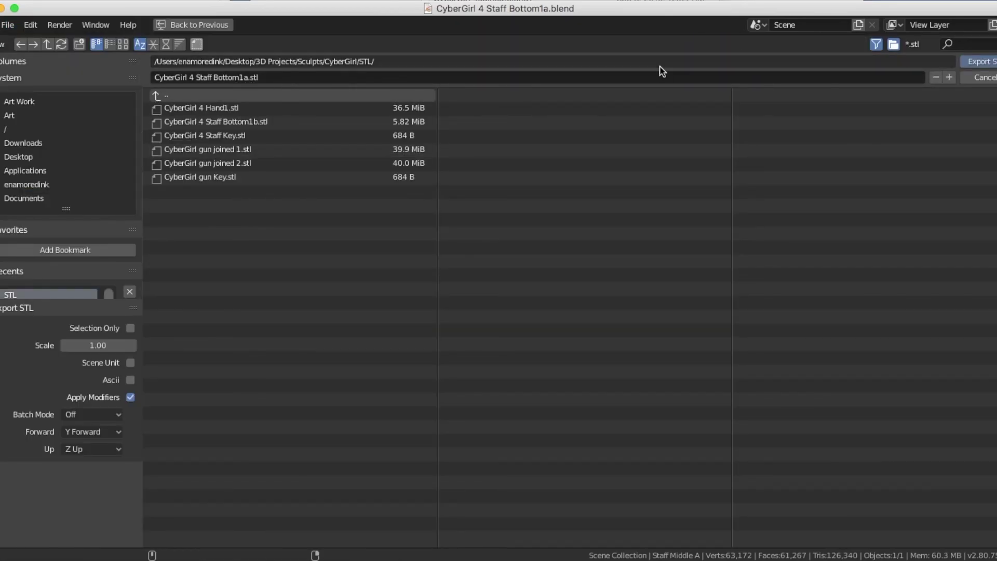
left_click(979, 62)
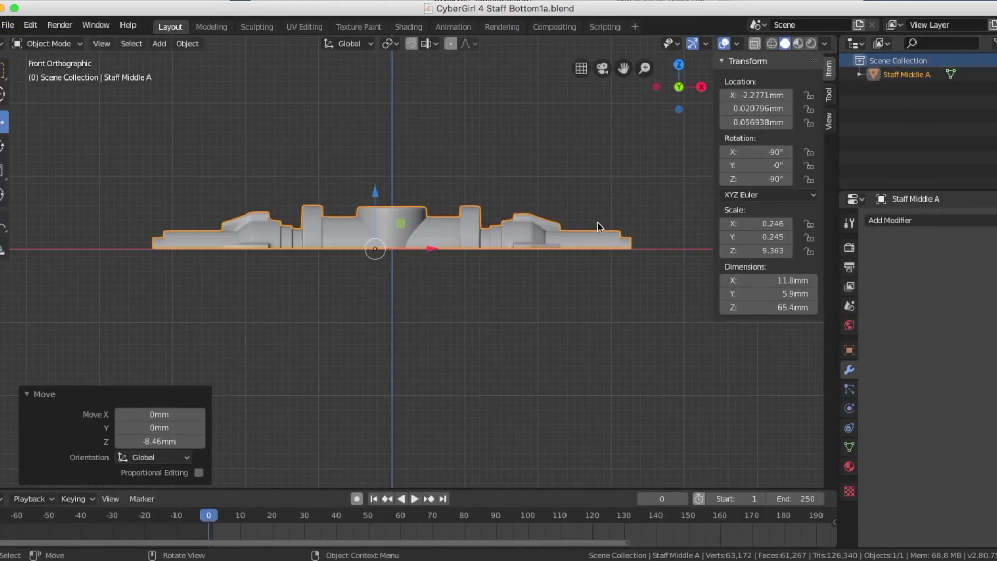
Save the Staff Middle A file again and start a new General scene
left_click(12, 30)
mouse_move(25, 42)
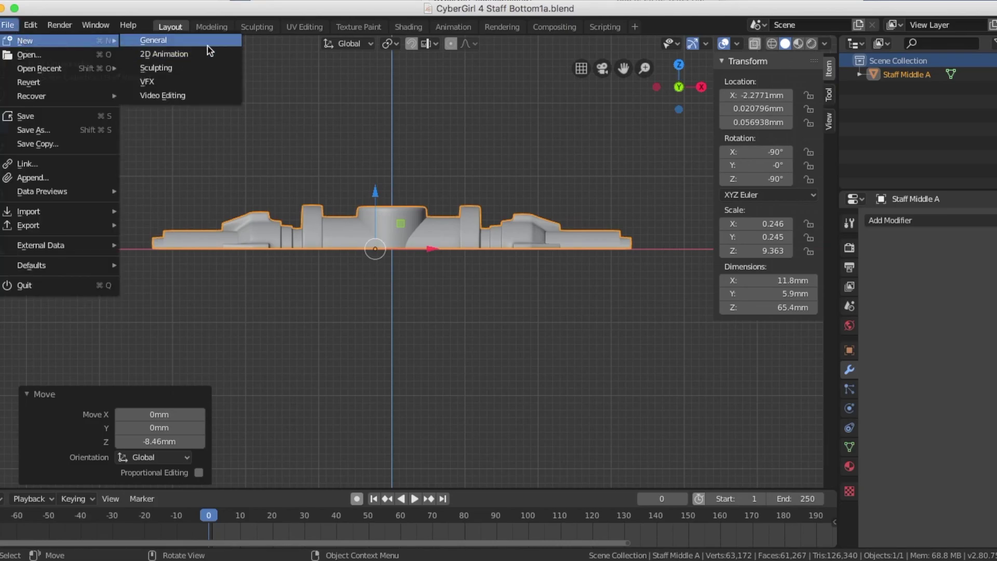
left_click(24, 116)
left_click(12, 29)
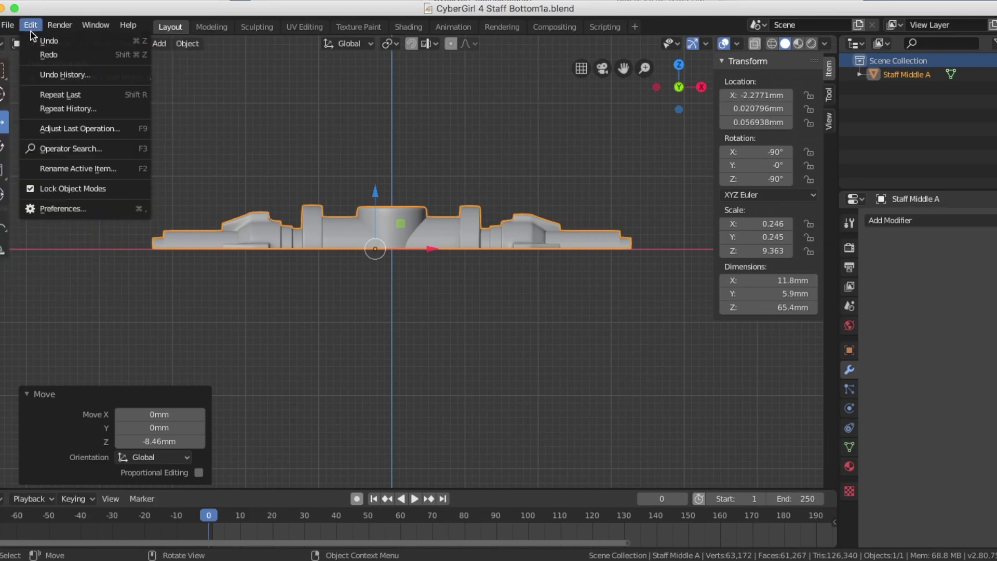
mouse_move(25, 41)
left_click(202, 44)
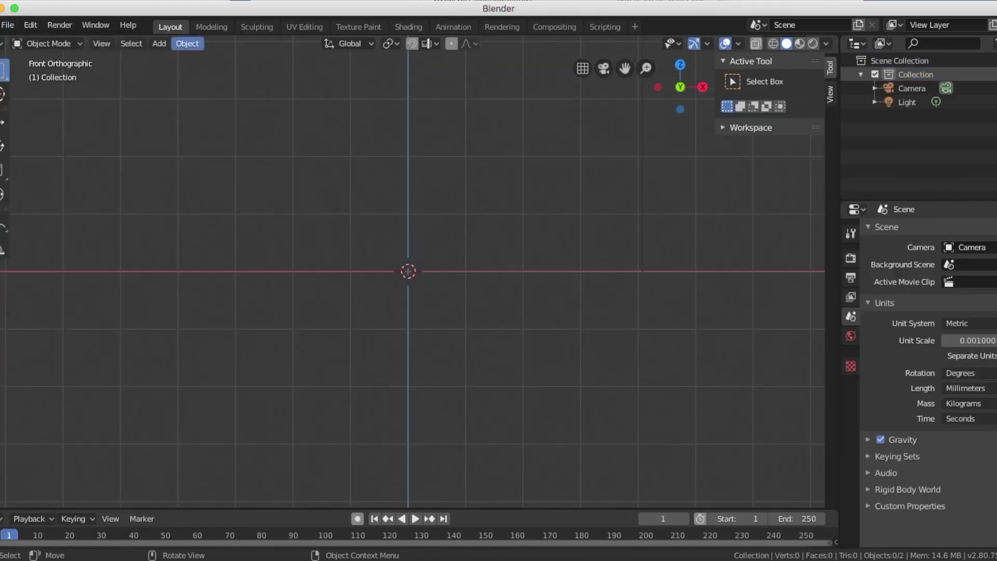